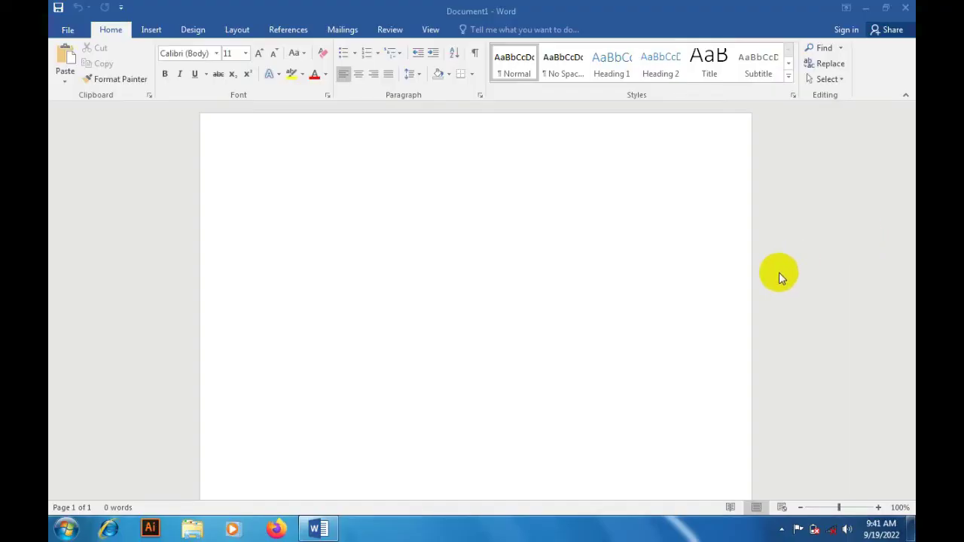
# Insert the Whisp cover page from the Insert tab's Cover Page gallery
pyautogui.click(781, 529)
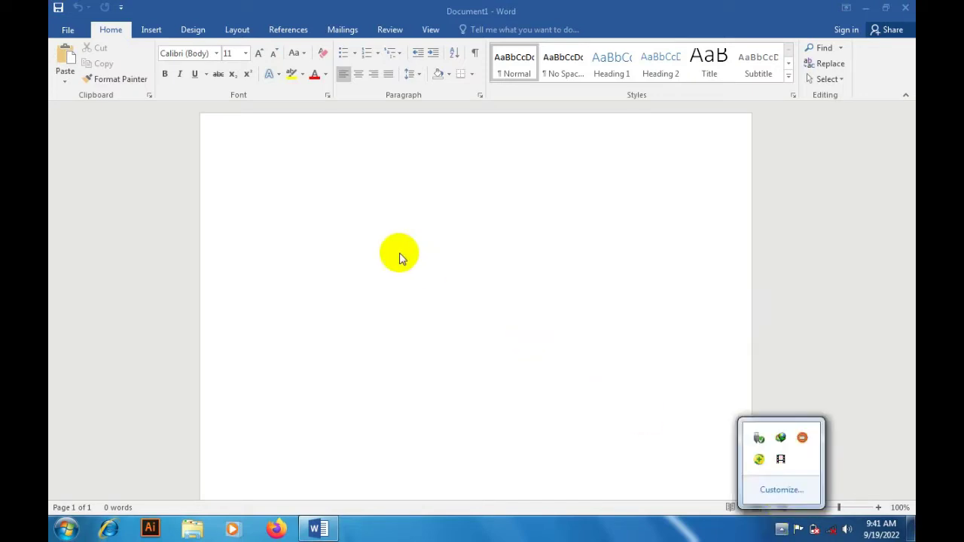
pyautogui.click(399, 255)
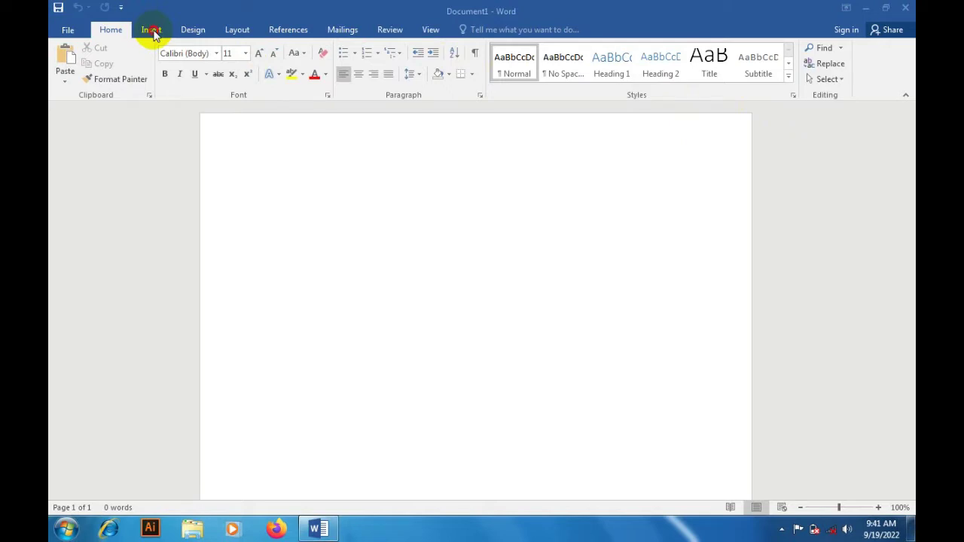
pyautogui.click(155, 35)
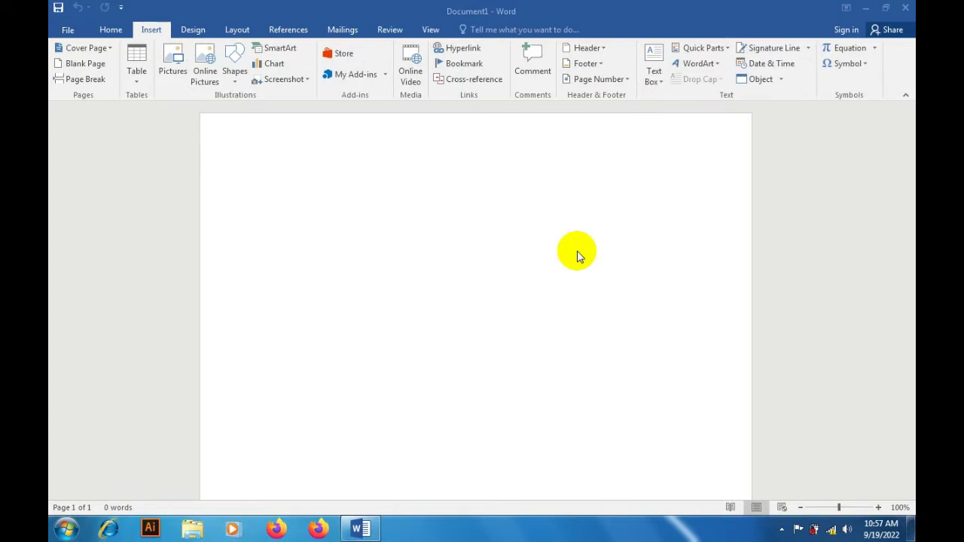
pyautogui.click(88, 47)
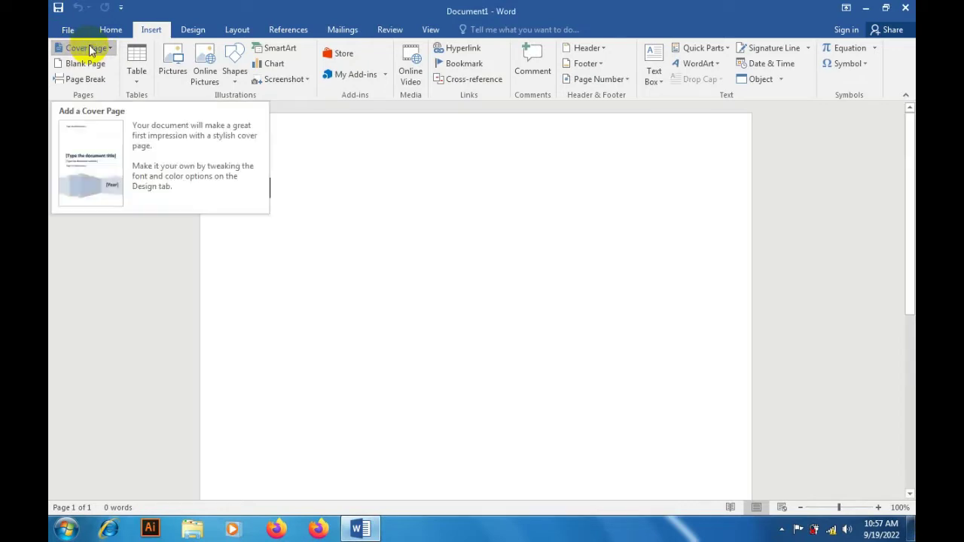
pyautogui.click(89, 47)
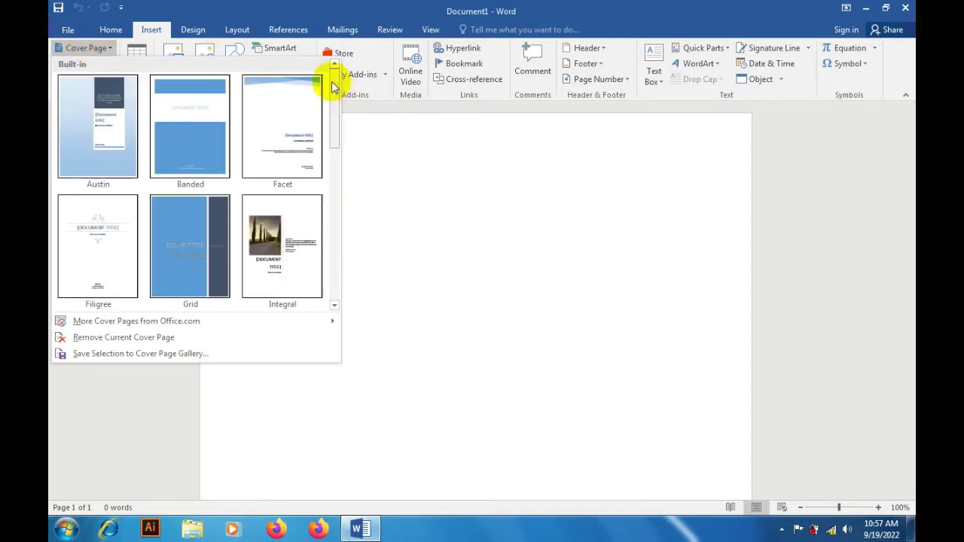
pyautogui.moveTo(332, 79); pyautogui.dragTo(325, 234)
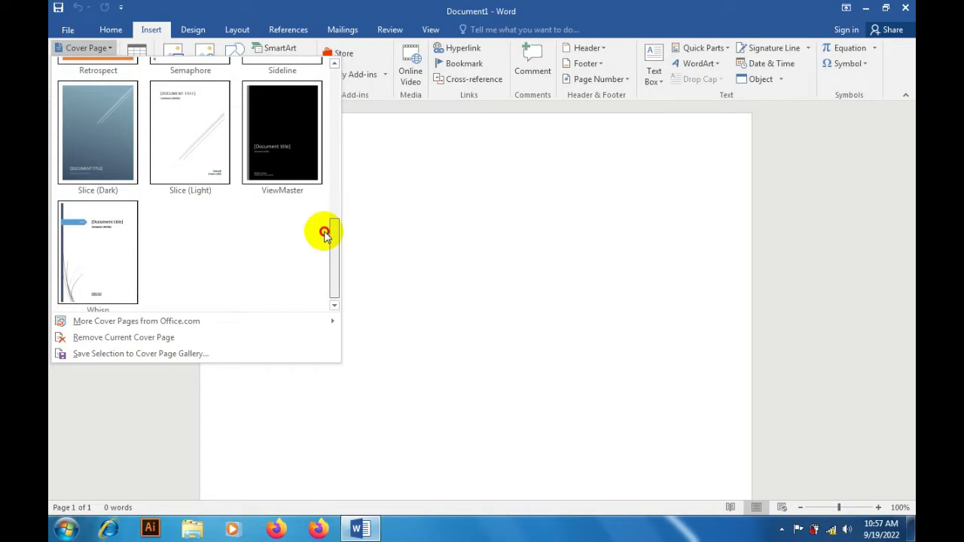
pyautogui.moveTo(325, 234); pyautogui.dragTo(318, 240)
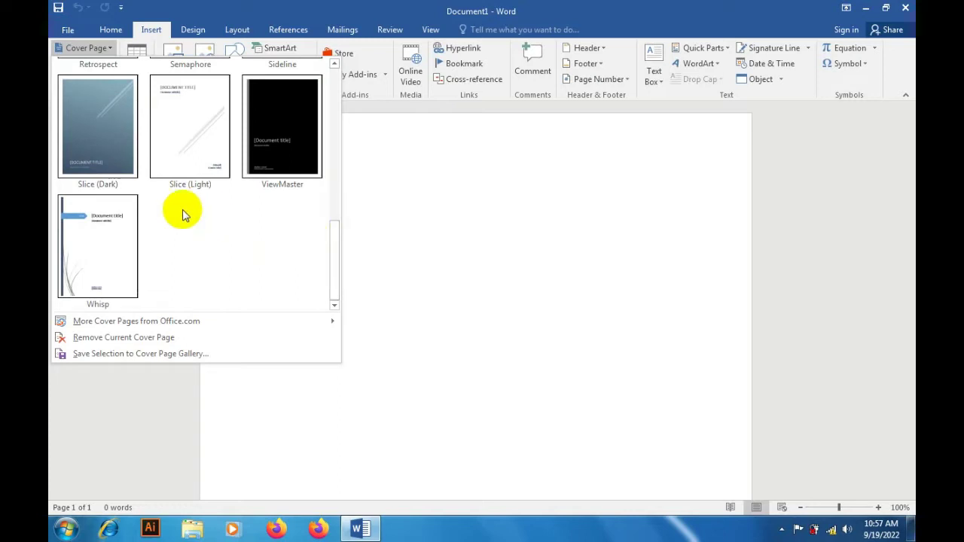
pyautogui.click(80, 239)
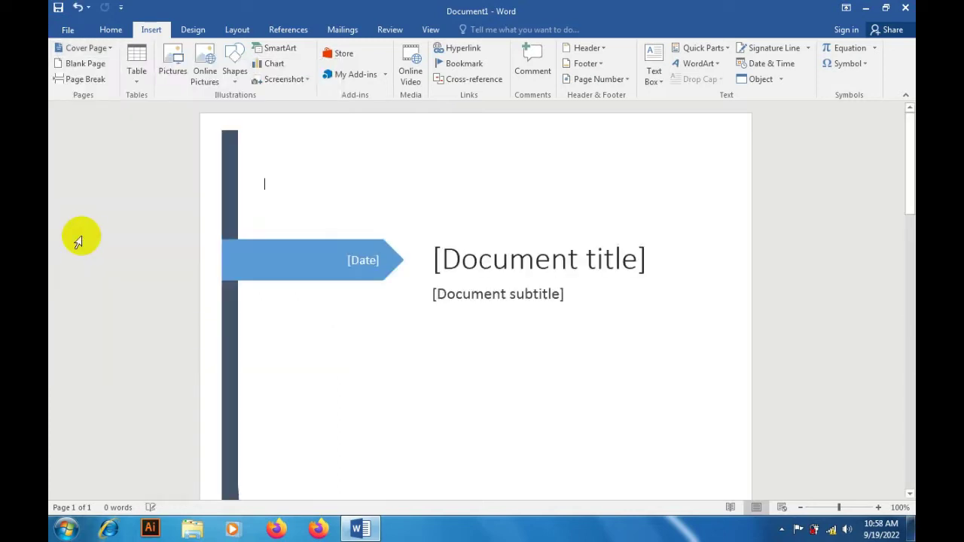
# Check the cover's Date and title placeholders, then undo the Whisp cover page
pyautogui.click(364, 261)
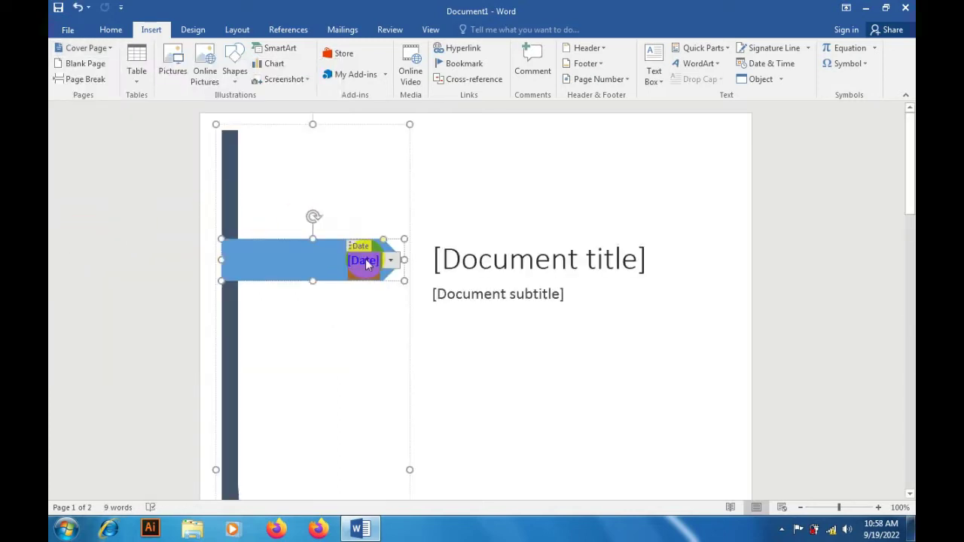
pyautogui.click(475, 246)
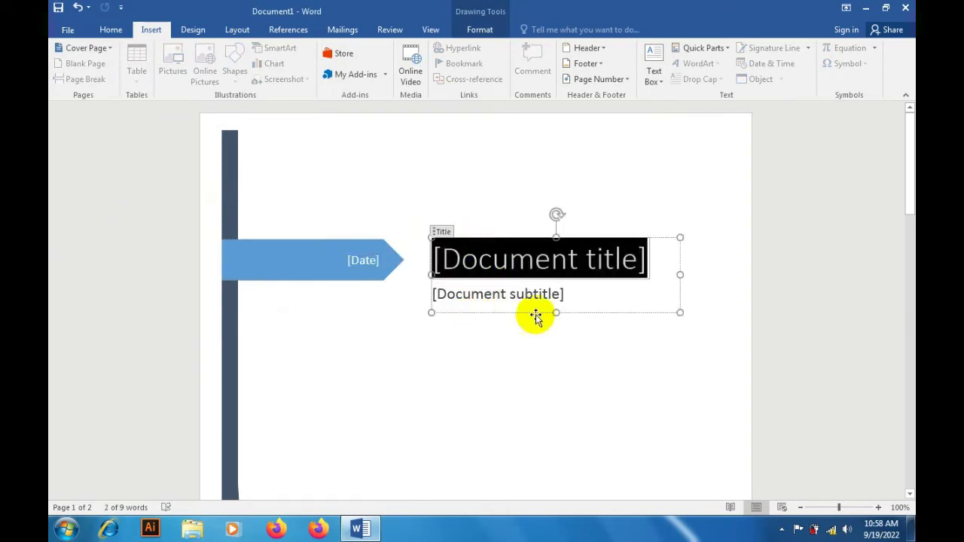
pyautogui.click(910, 187)
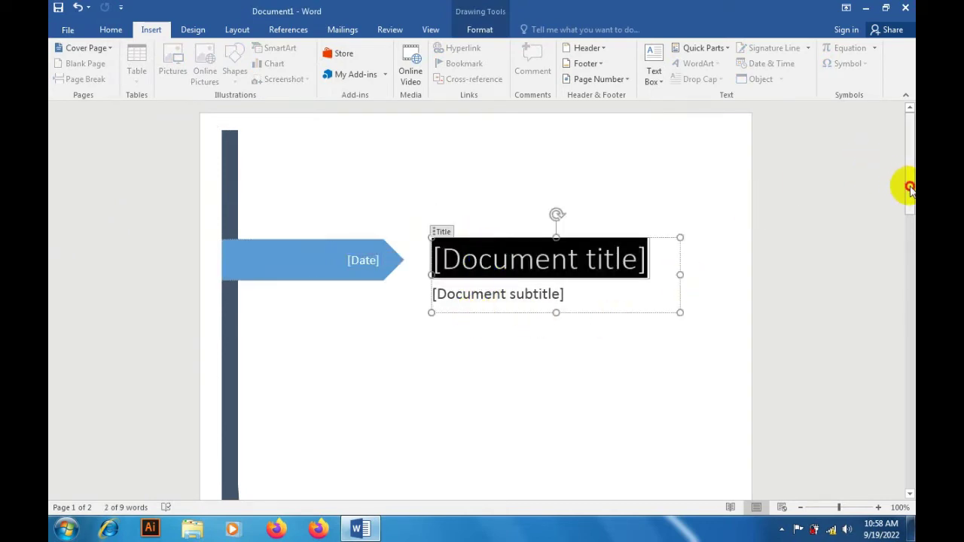
pyautogui.moveTo(909, 187)
pyautogui.mouseDown()
pyautogui.moveTo(904, 316)
pyautogui.moveTo(538, 371)
pyautogui.mouseUp()
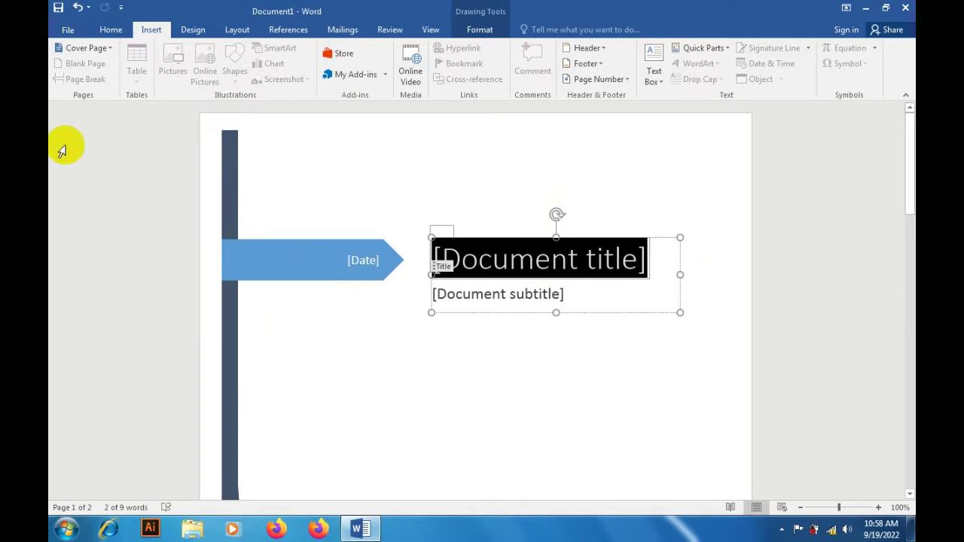
pyautogui.click(82, 10)
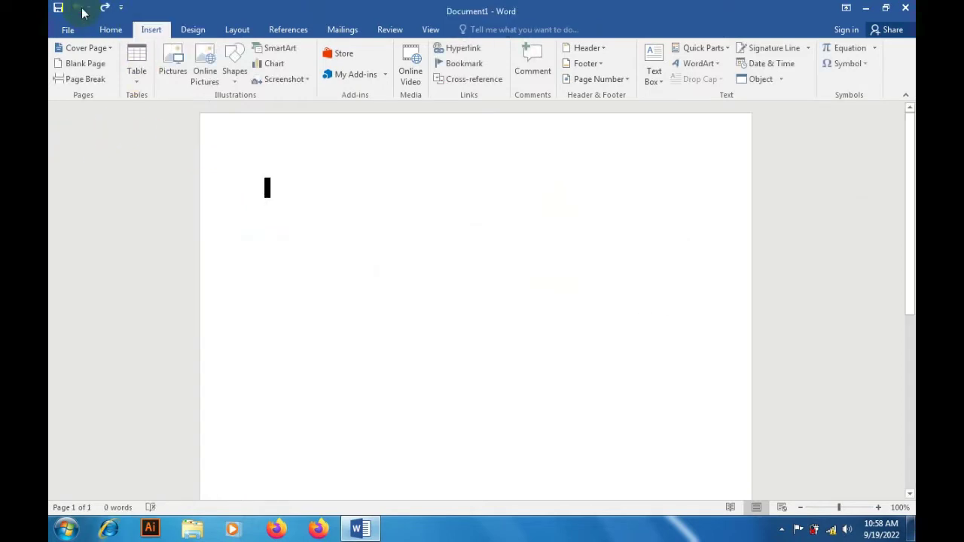
# Insert a blank page, then a page break at the document start, for three empty pages
pyautogui.click(83, 65)
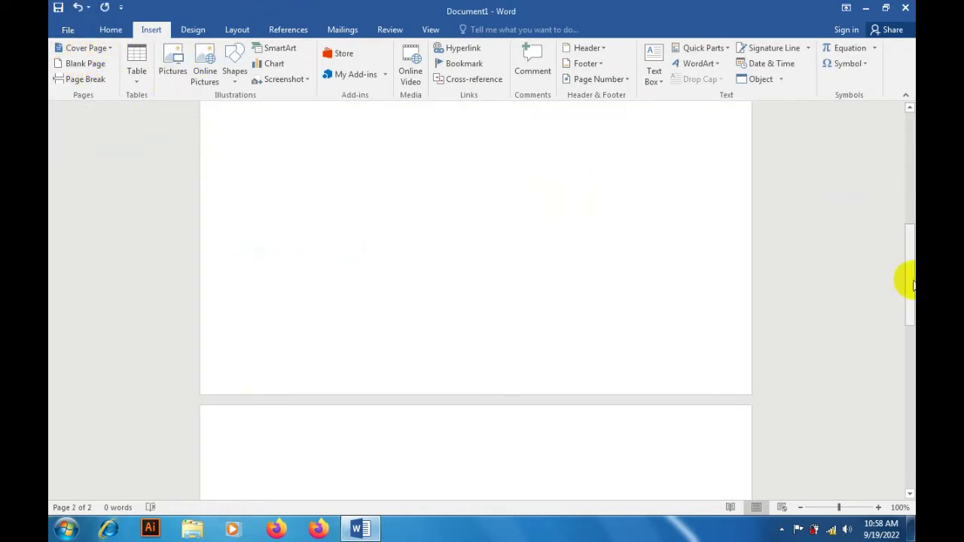
pyautogui.moveTo(909, 271); pyautogui.dragTo(891, 145)
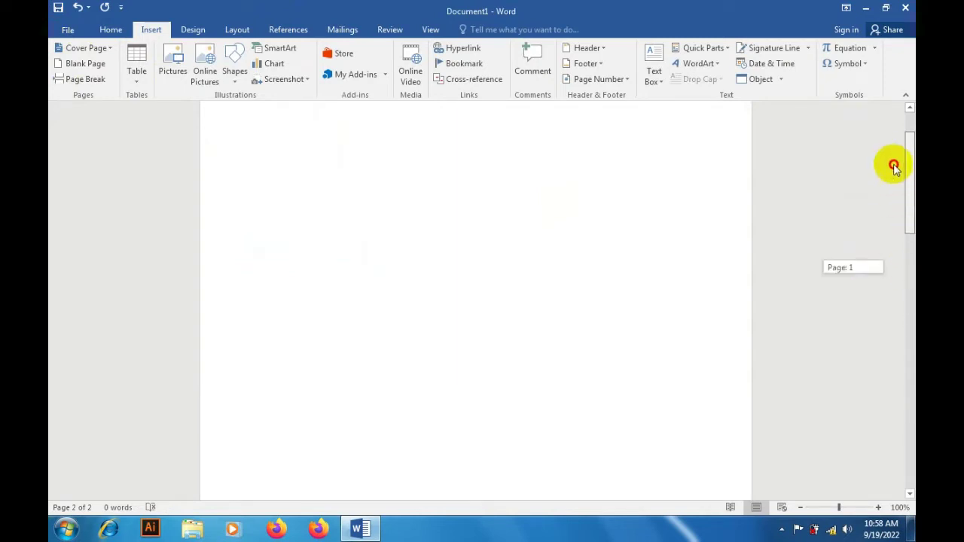
pyautogui.hotkey('ctrl', 'Home')
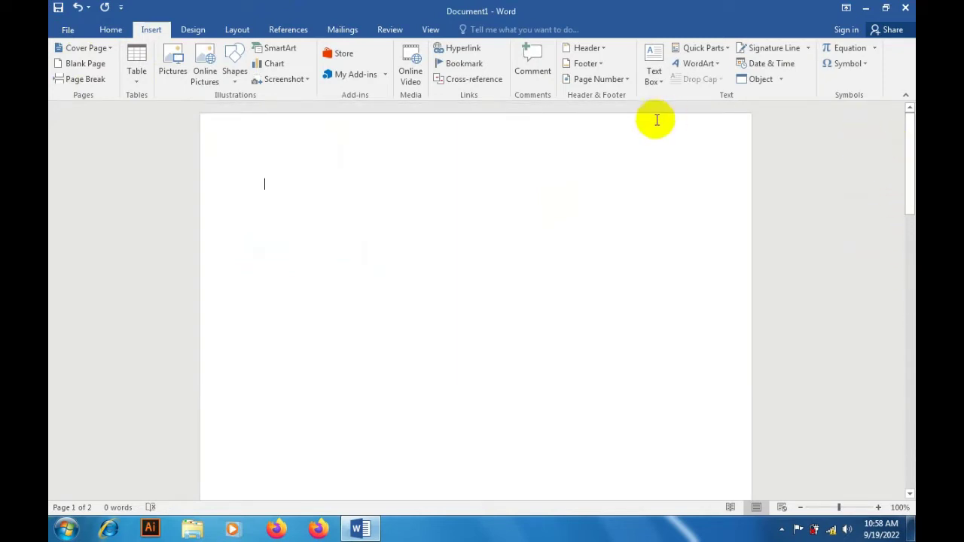
pyautogui.click(82, 80)
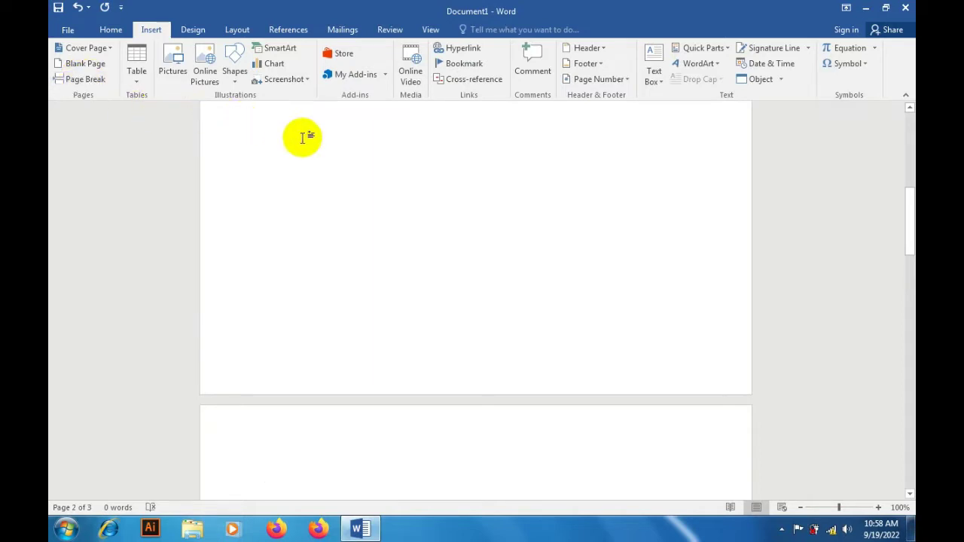
pyautogui.click(909, 128)
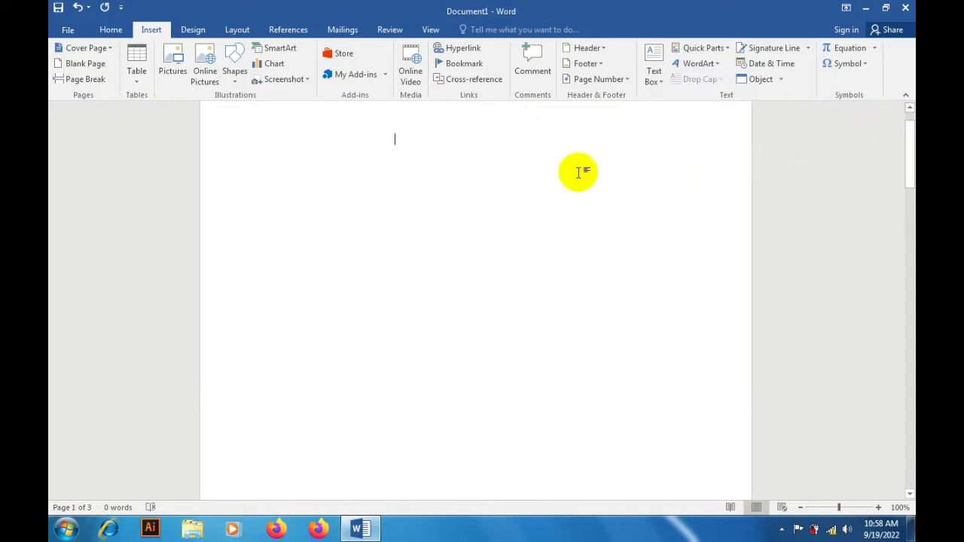
pyautogui.hotkey('ctrl', 'Return')
pyautogui.write('=')
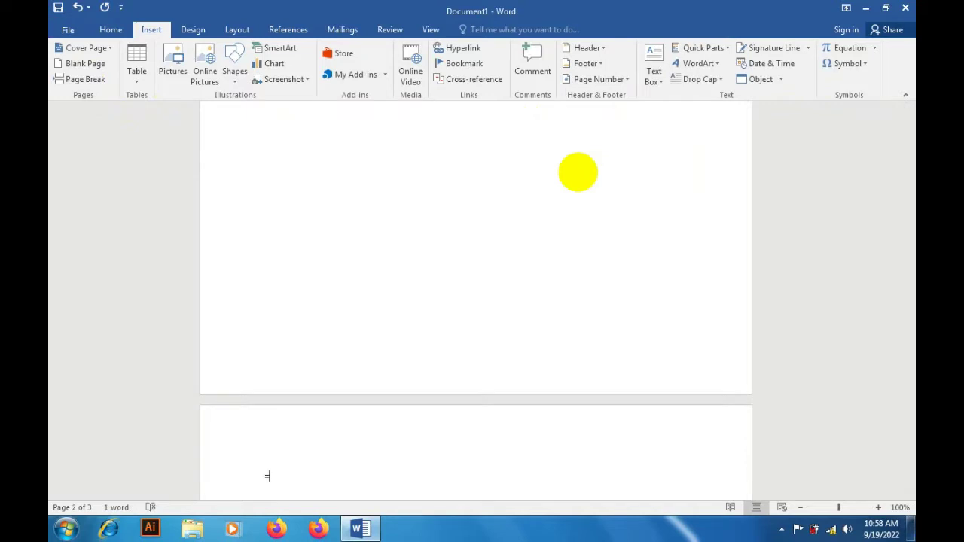
pyautogui.write('r')
pyautogui.write('and')
pyautogui.write('()')
pyautogui.press('Return')
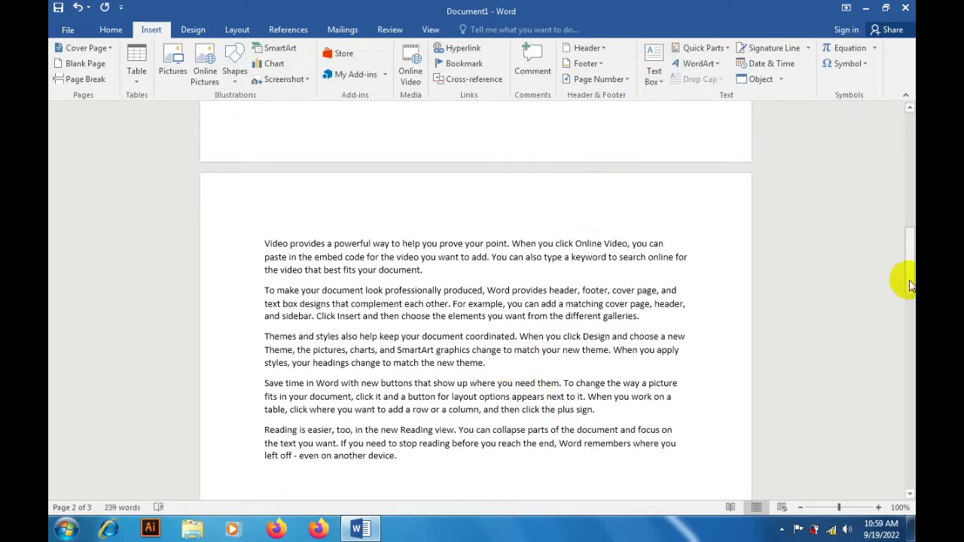
pyautogui.moveTo(910, 289)
pyautogui.mouseDown()
pyautogui.moveTo(899, 374)
pyautogui.moveTo(775, 258)
pyautogui.moveTo(817, 422)
pyautogui.moveTo(869, 443)
pyautogui.moveTo(899, 286)
pyautogui.moveTo(902, 298)
pyautogui.mouseUp()
pyautogui.tripleClick(843, 317)
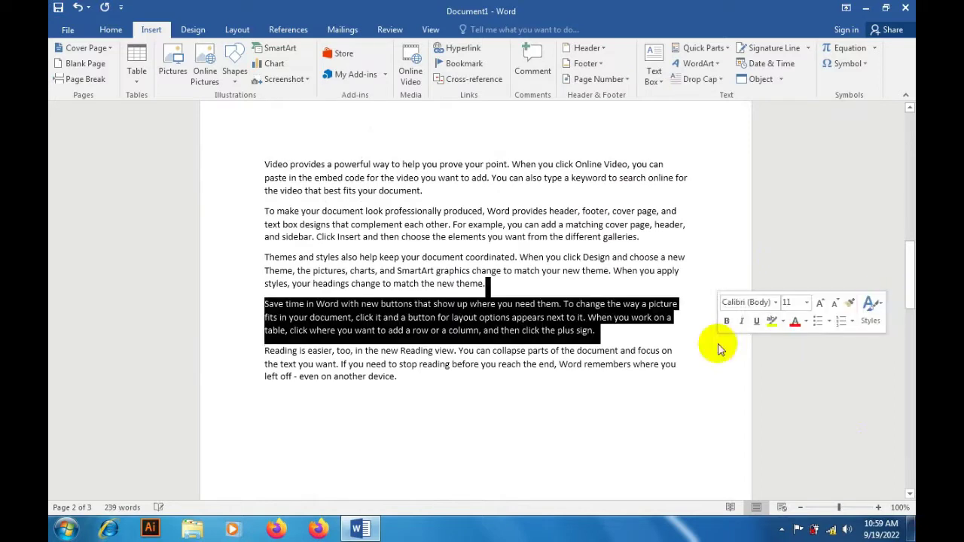
pyautogui.click(566, 431)
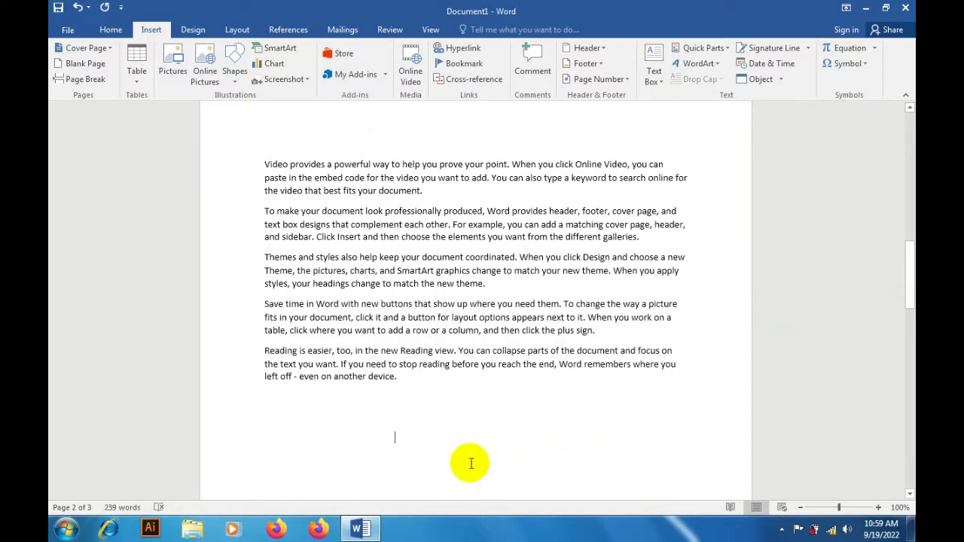
pyautogui.hotkey('ctrl', 'Return')
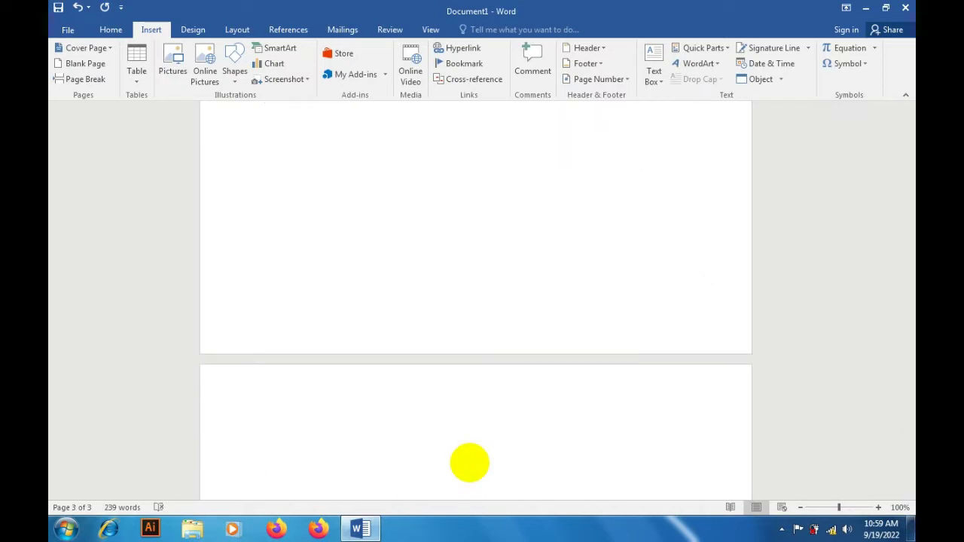
pyautogui.scroll(3, 469, 462)
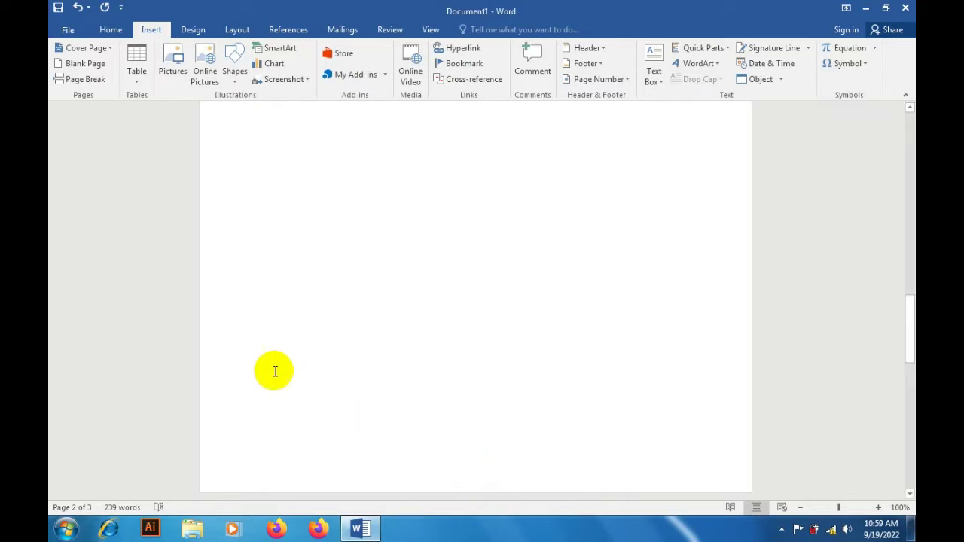
pyautogui.hotkey('ctrl', 'z')
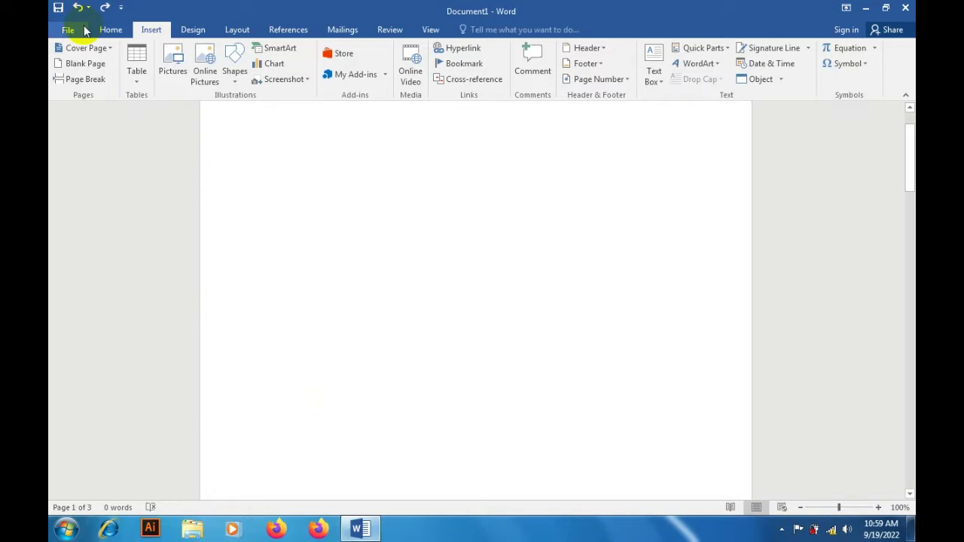
# Insert an empty 4-column by 3-row table from the Table grid
pyautogui.click(132, 56)
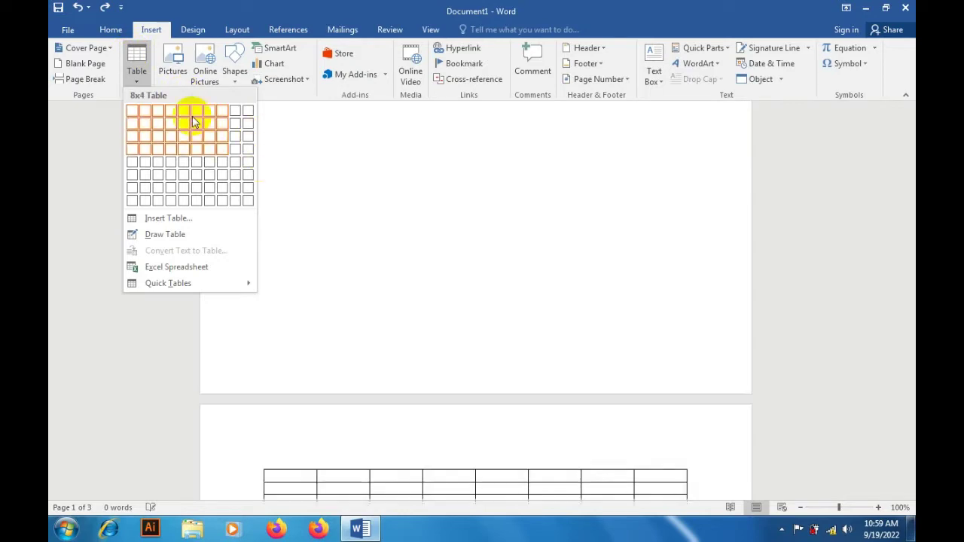
pyautogui.click(305, 187)
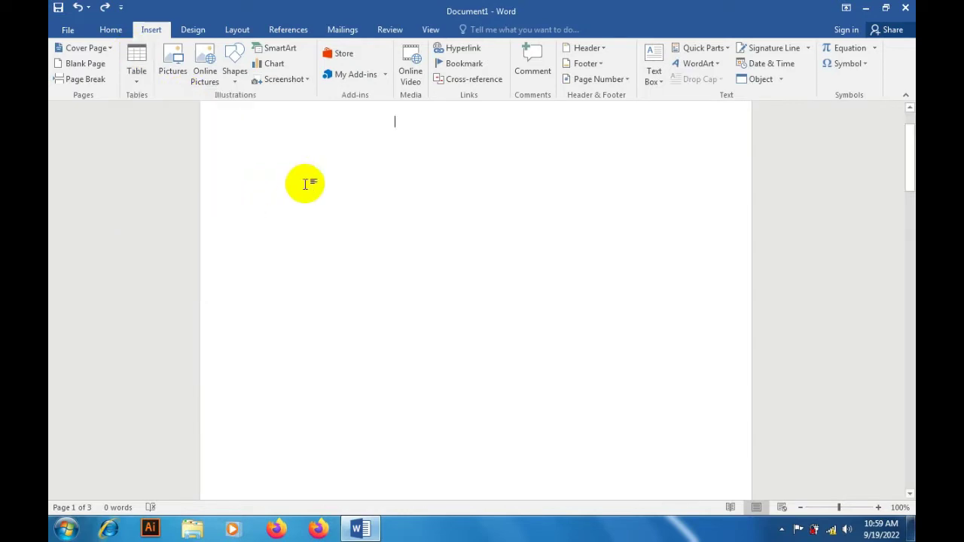
pyautogui.click(137, 64)
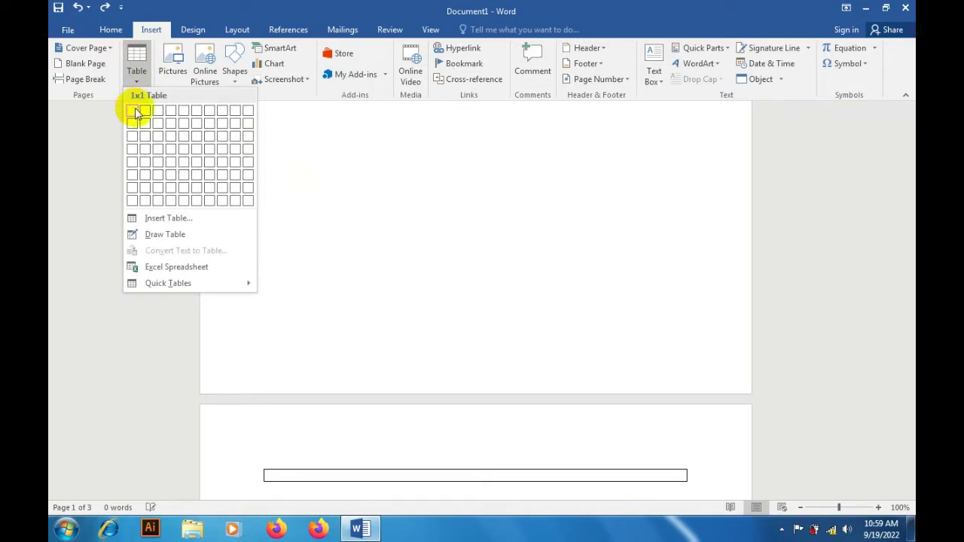
pyautogui.click(170, 135)
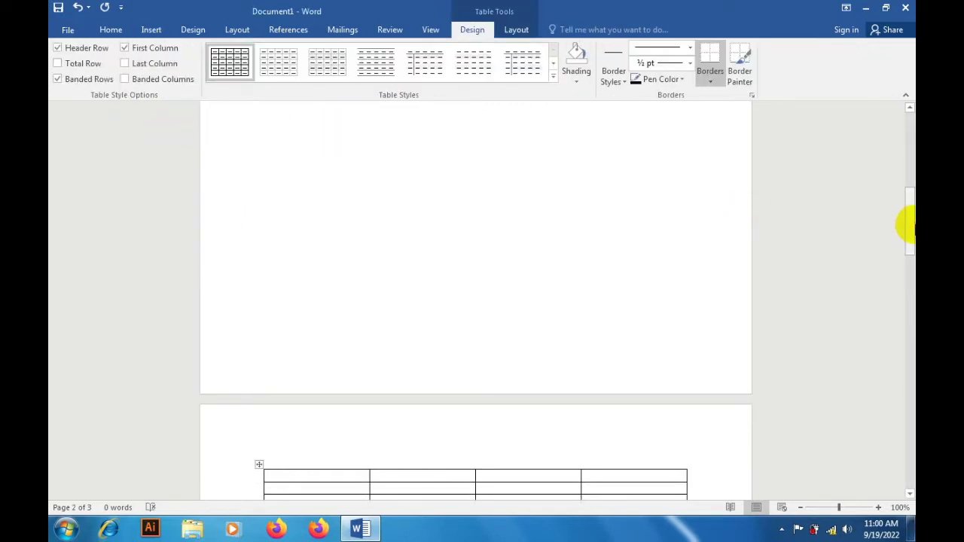
# Scroll down to the empty 4x3 table on page 2 and click beside it
pyautogui.moveTo(909, 225); pyautogui.dragTo(909, 268)
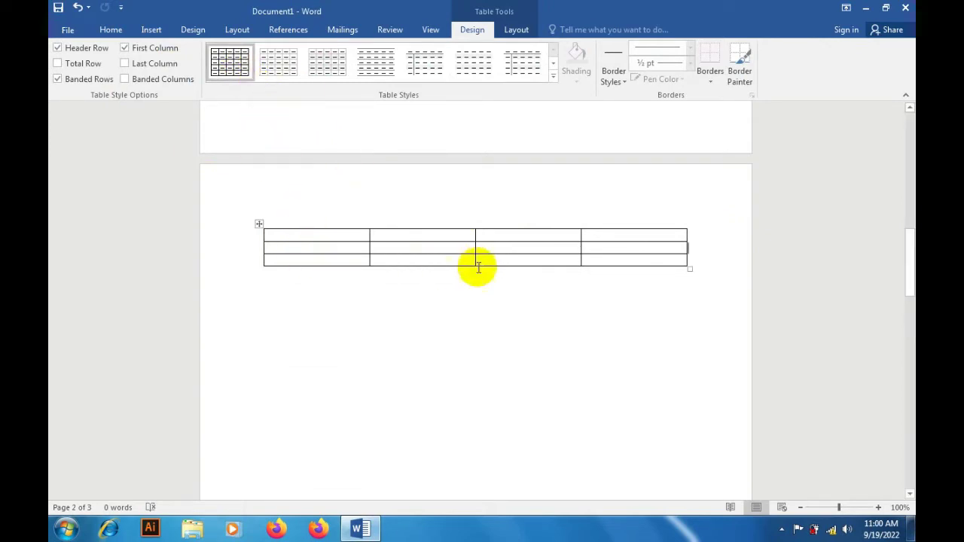
pyautogui.click(680, 263)
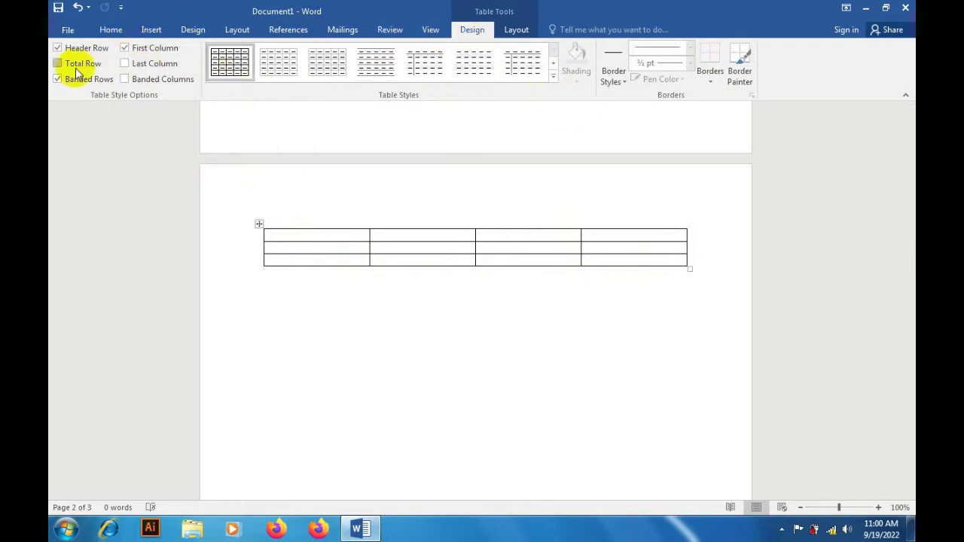
# Undo three times to return to a single blank page
pyautogui.click(79, 8)
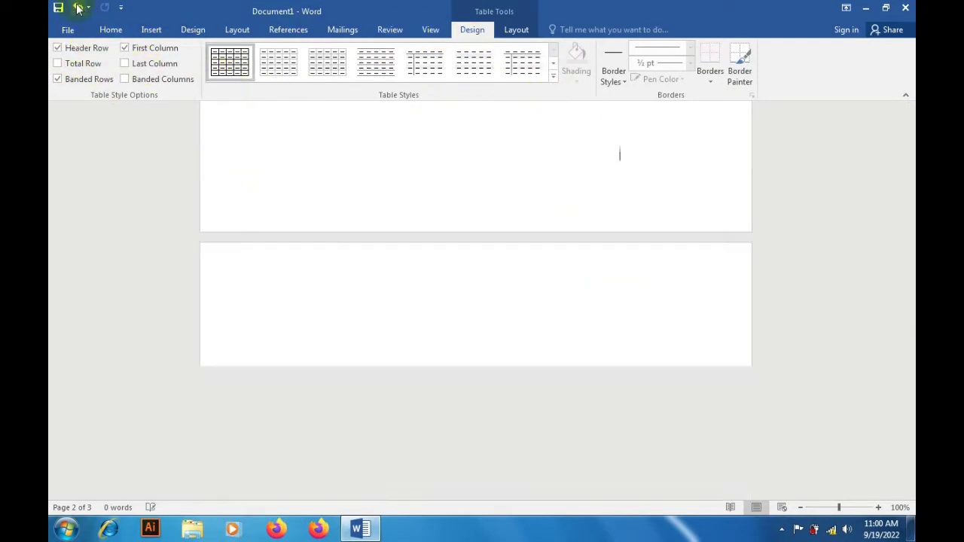
pyautogui.click(78, 7)
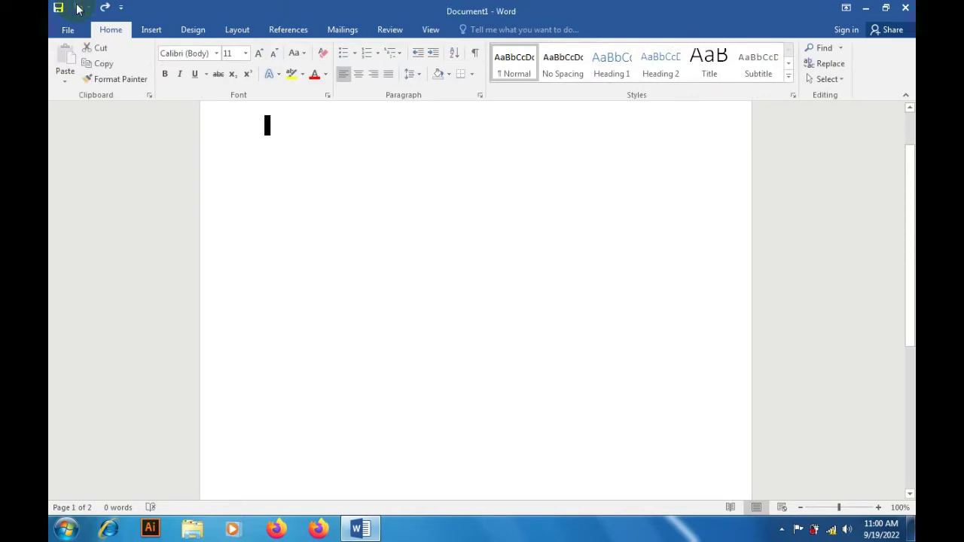
pyautogui.click(78, 8)
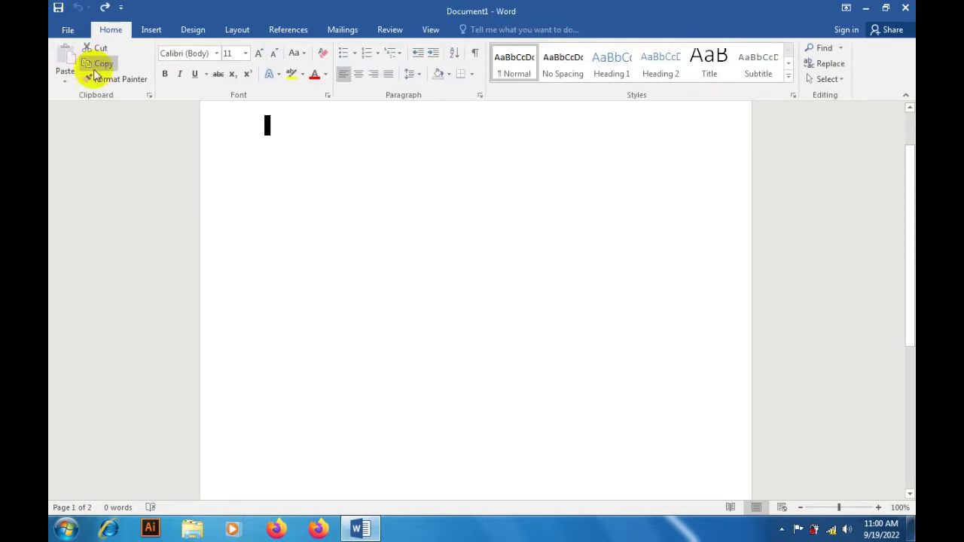
# Show the Table dropdown on the Insert tab
pyautogui.click(154, 31)
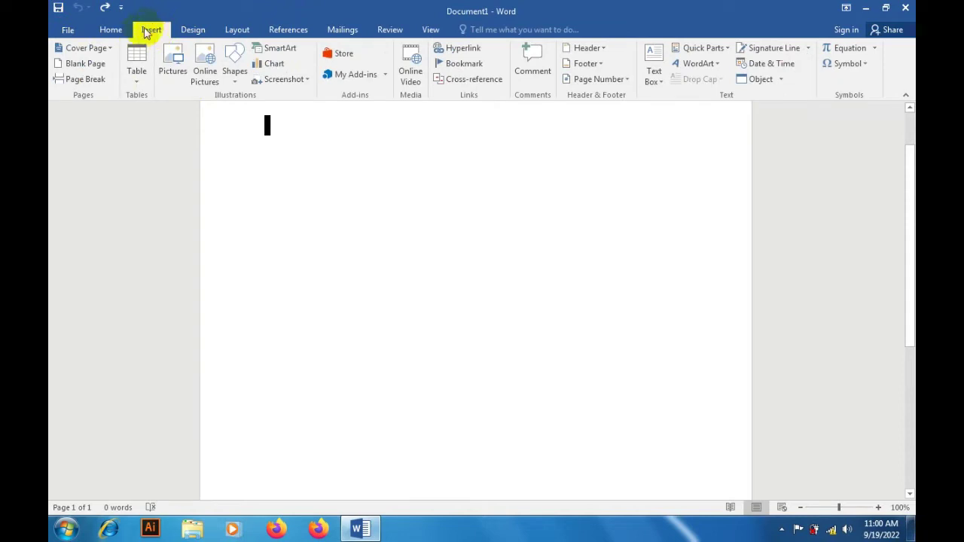
pyautogui.click(137, 61)
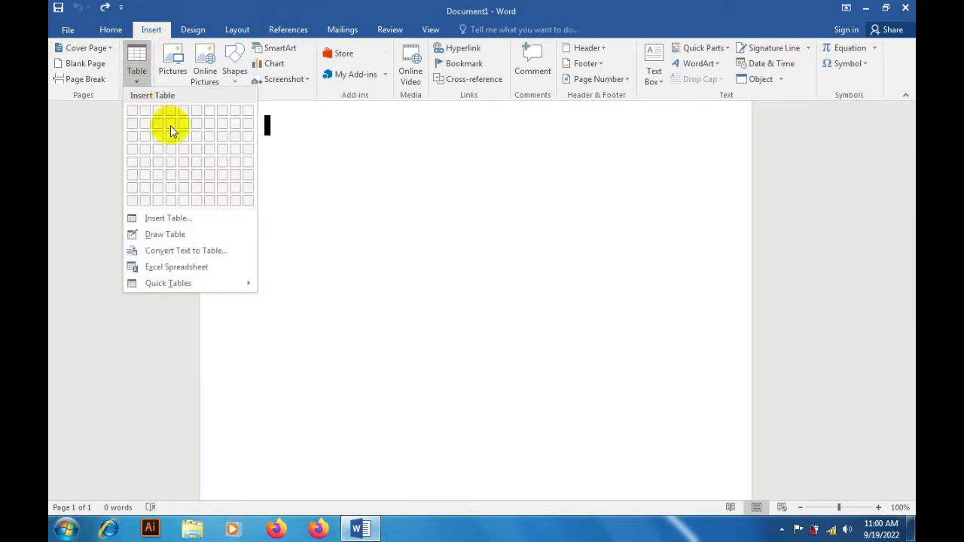
pyautogui.click(85, 154)
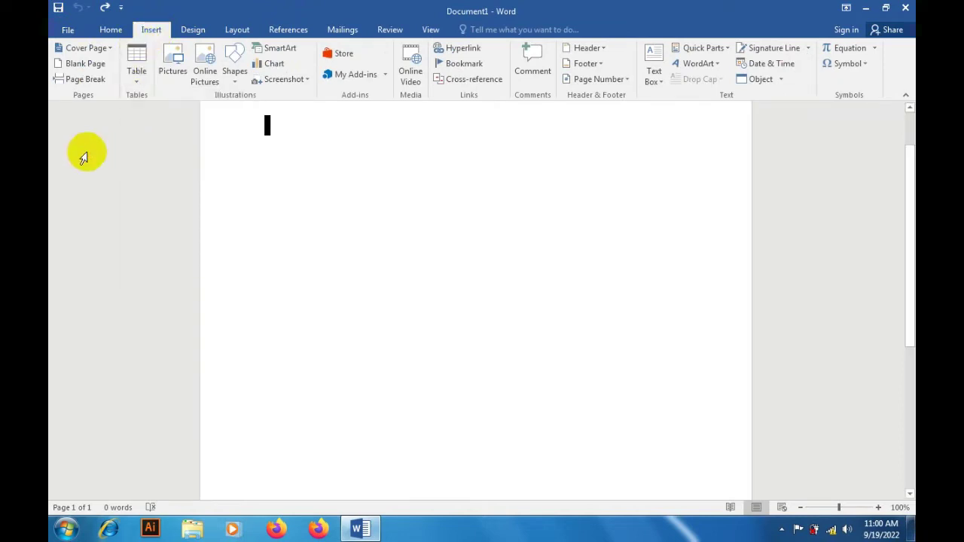
pyautogui.click(137, 67)
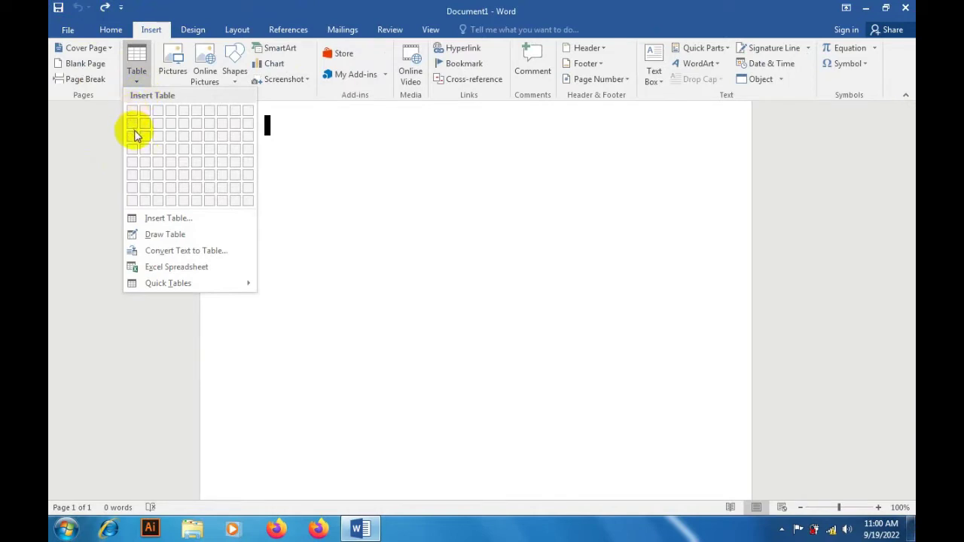
pyautogui.click(100, 200)
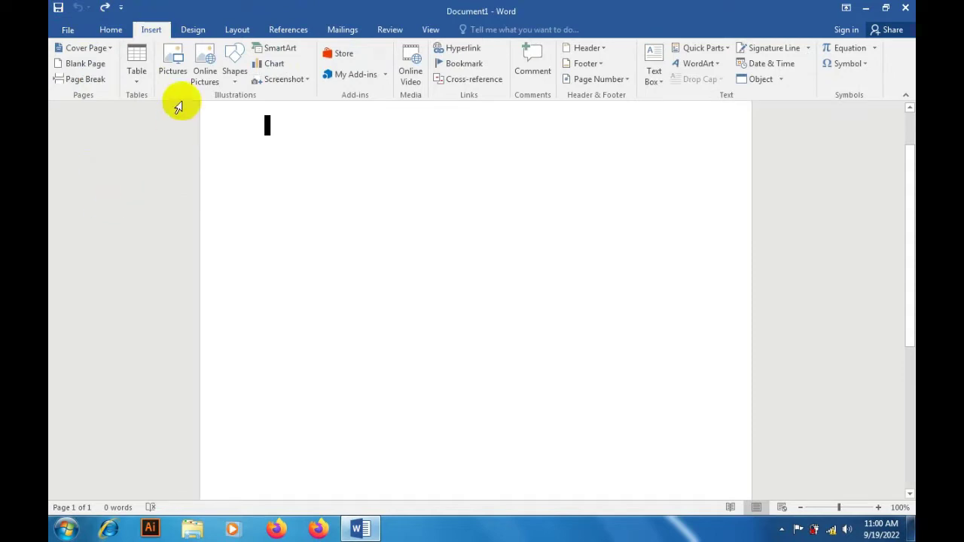
pyautogui.click(136, 63)
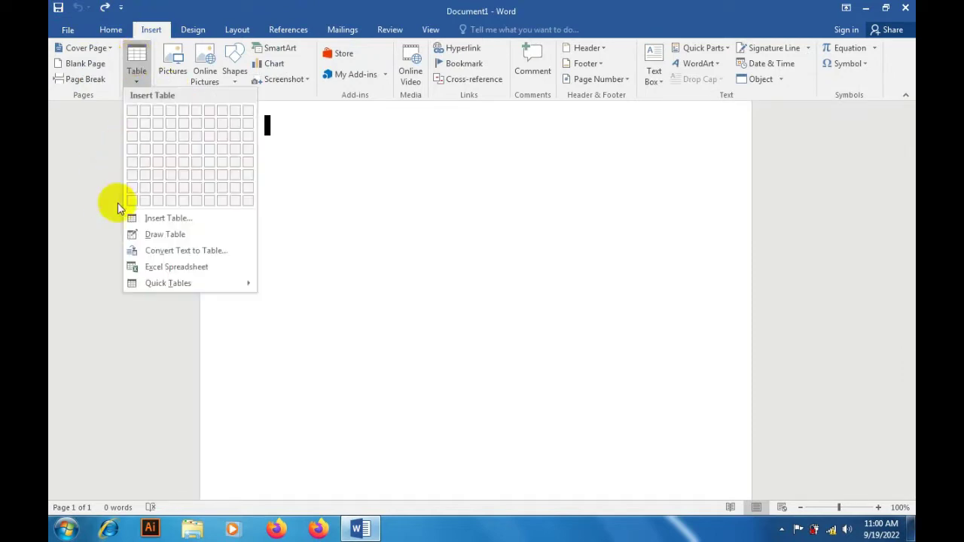
# Create a 9-column by 9-row table through Insert Table with fixed column widths
pyautogui.click(157, 220)
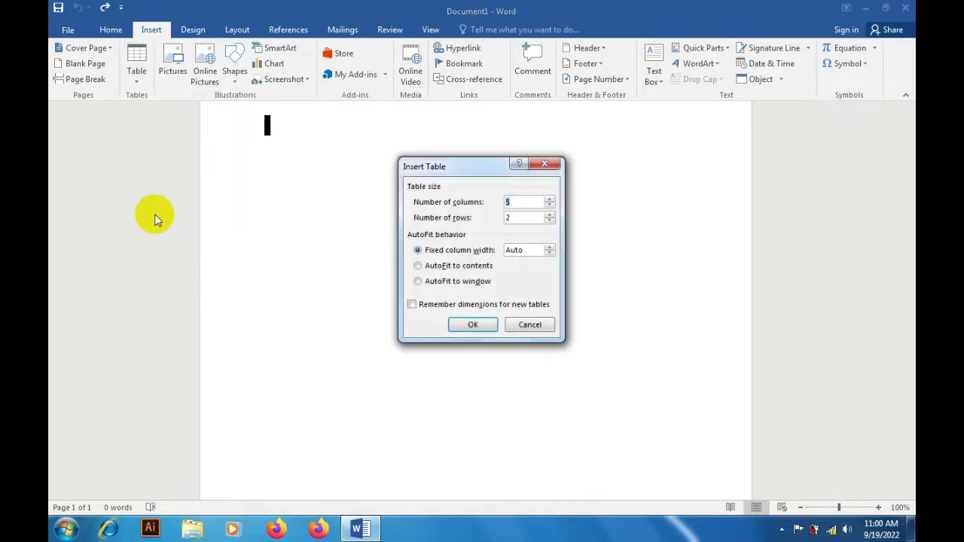
pyautogui.click(549, 201)
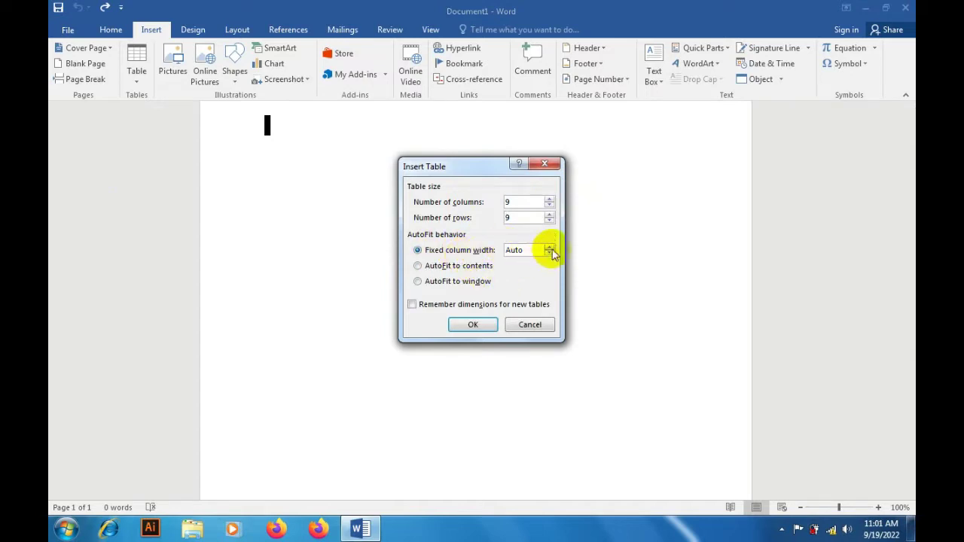
pyautogui.click(552, 249)
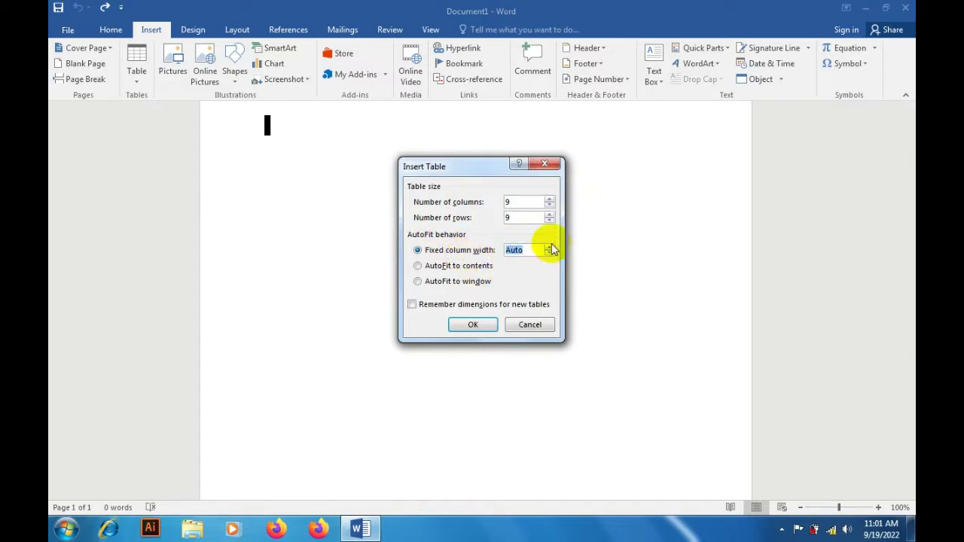
pyautogui.click(550, 246)
pyautogui.click(549, 247)
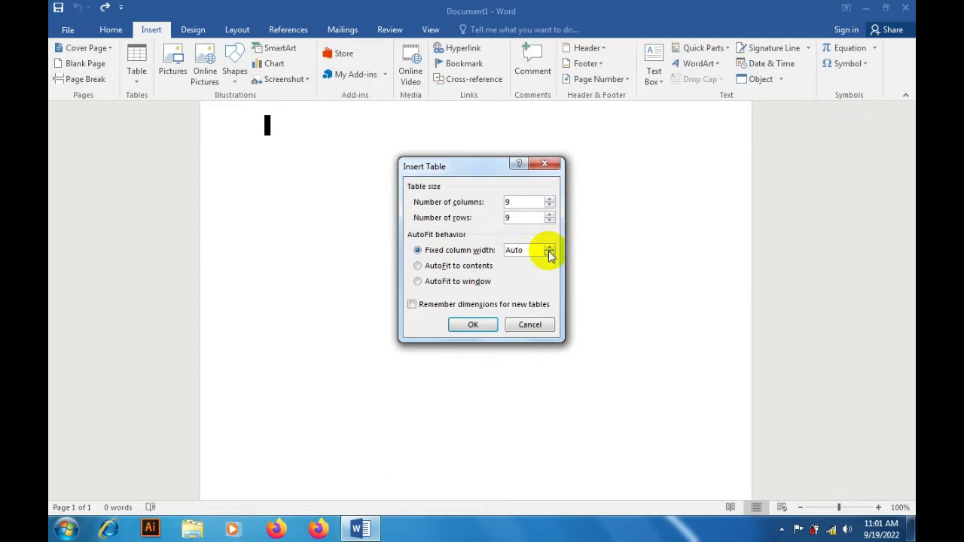
pyautogui.click(417, 267)
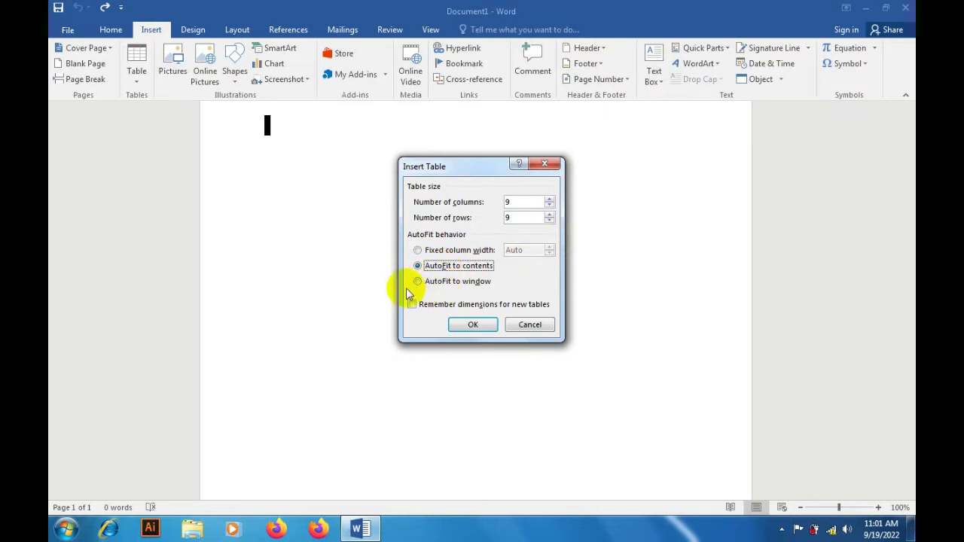
pyautogui.click(417, 250)
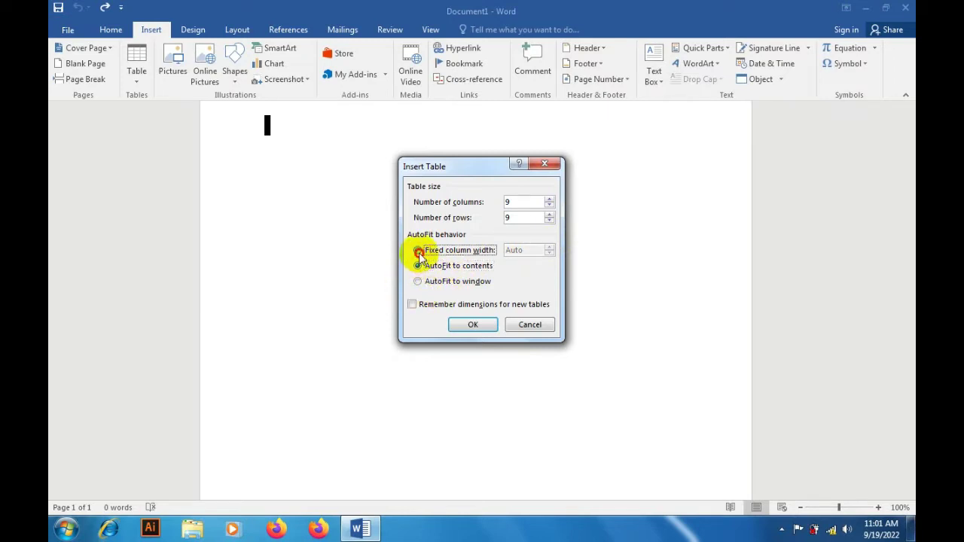
pyautogui.click(473, 324)
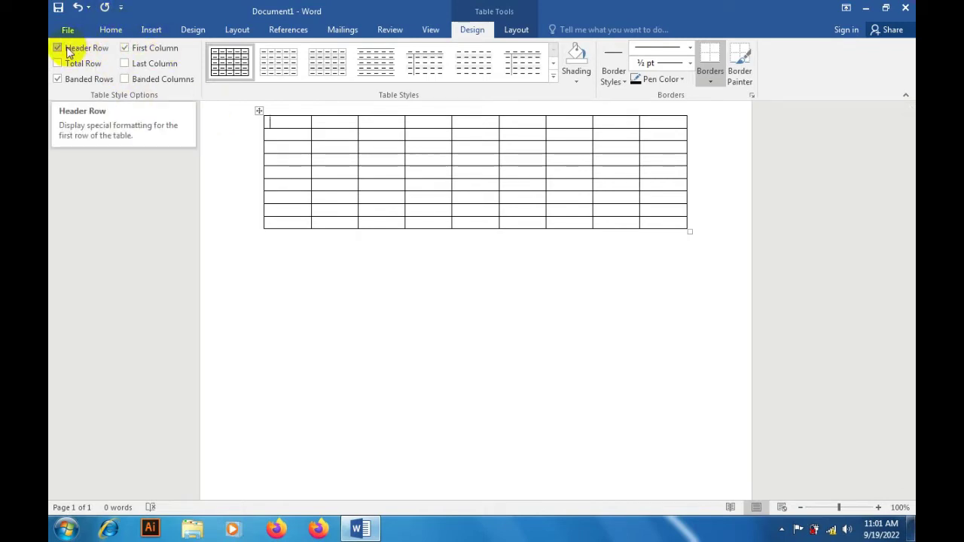
# Keep Header Row, uncheck First Column, check Total Row and Last Column, and apply Table Grid
pyautogui.click(59, 47)
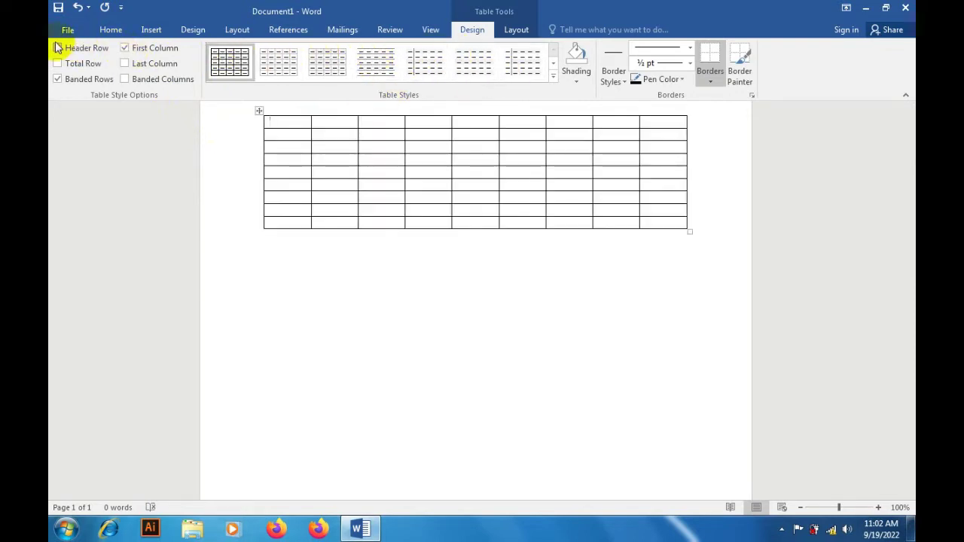
pyautogui.click(58, 48)
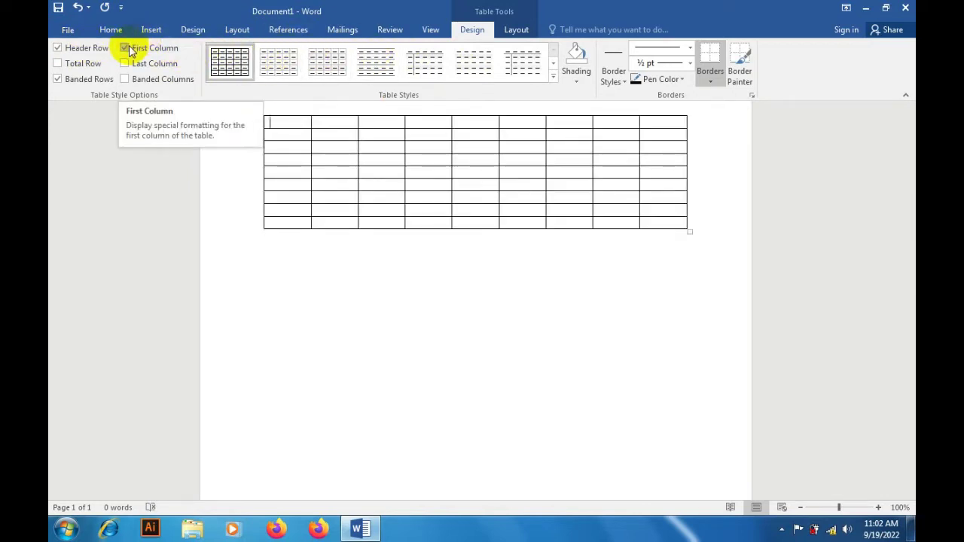
pyautogui.click(126, 48)
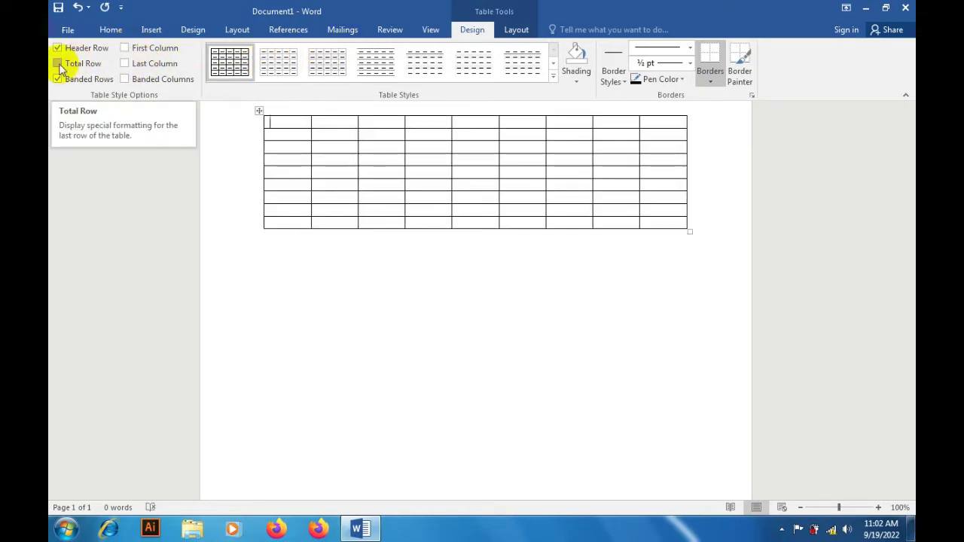
pyautogui.click(59, 64)
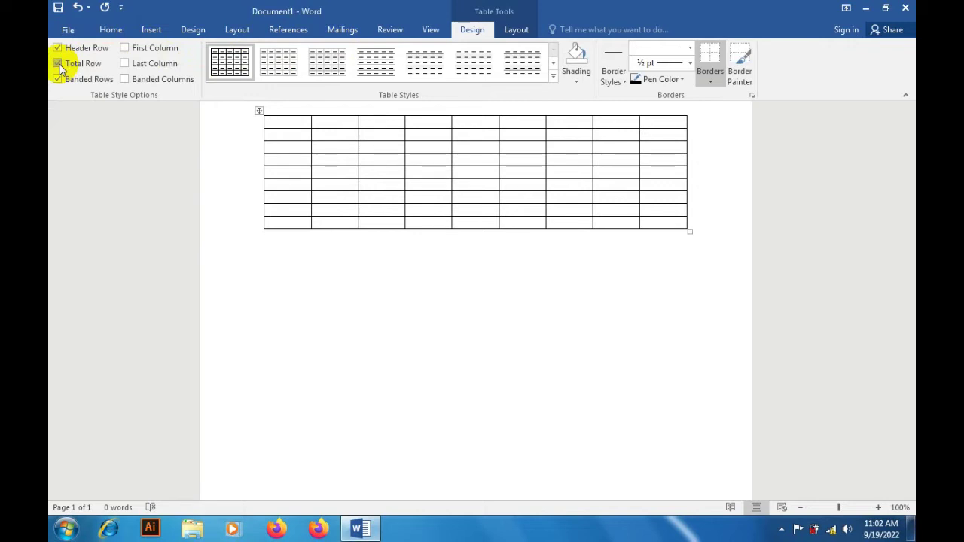
pyautogui.click(59, 65)
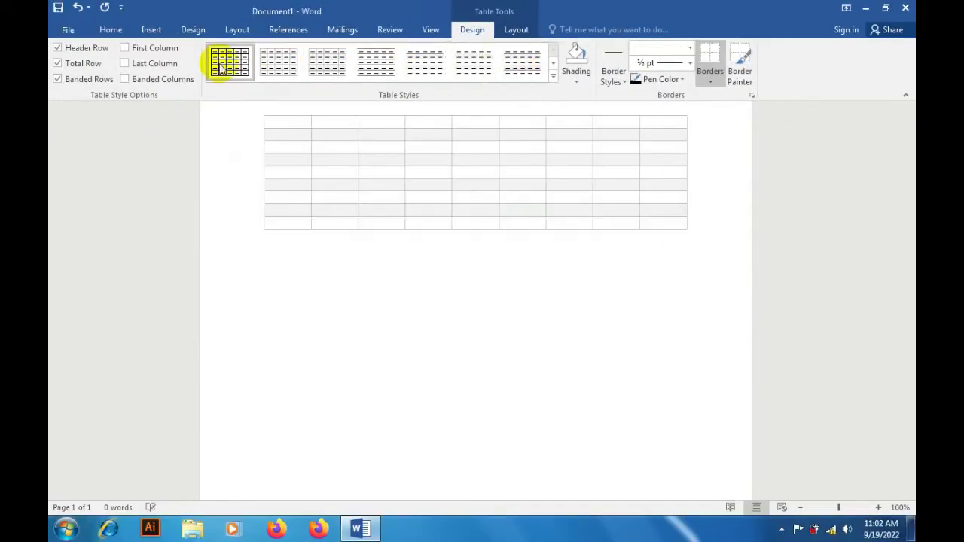
pyautogui.click(218, 62)
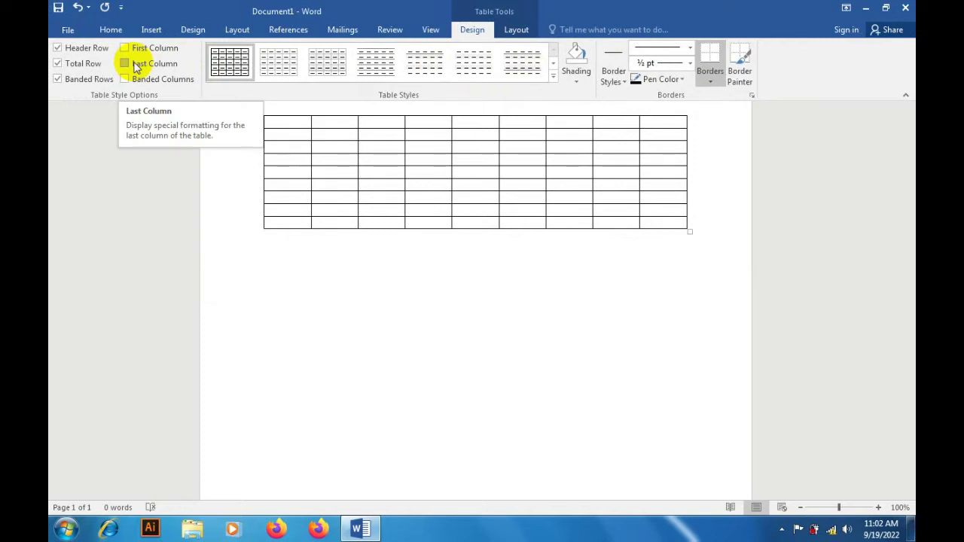
pyautogui.click(135, 66)
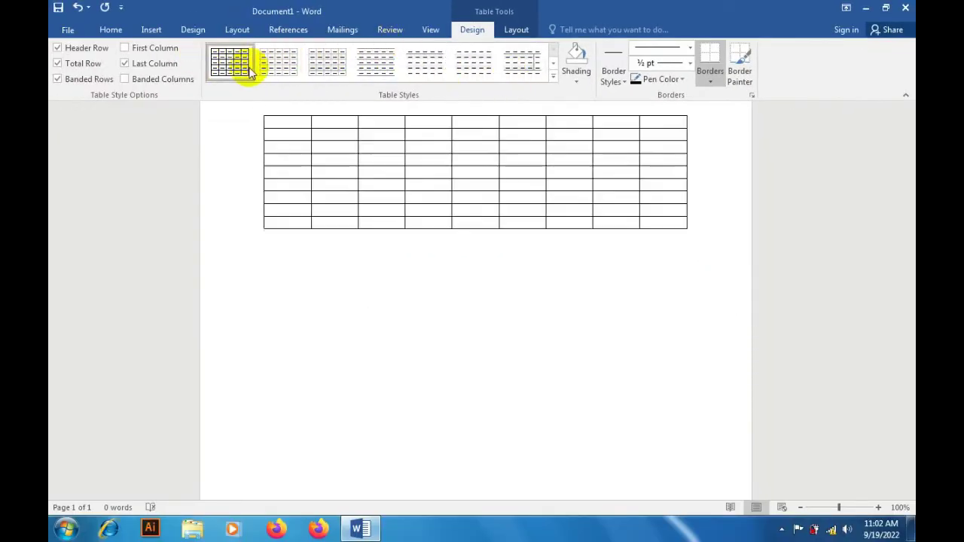
pyautogui.click(555, 79)
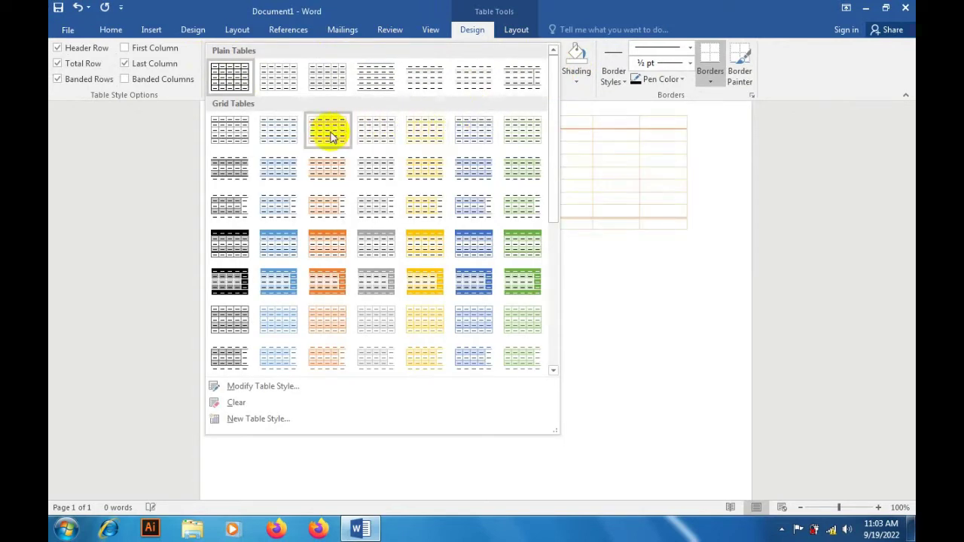
pyautogui.click(269, 80)
pyautogui.click(326, 60)
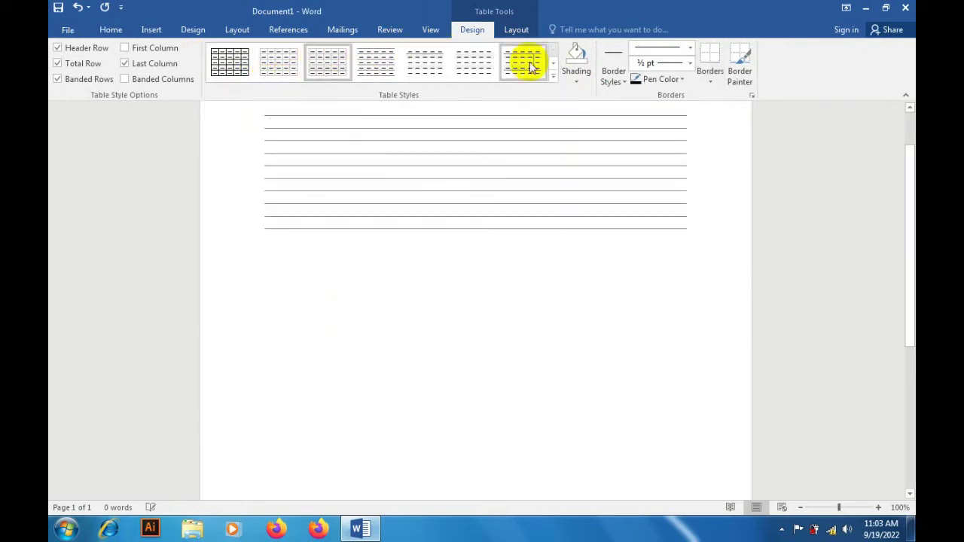
pyautogui.click(554, 75)
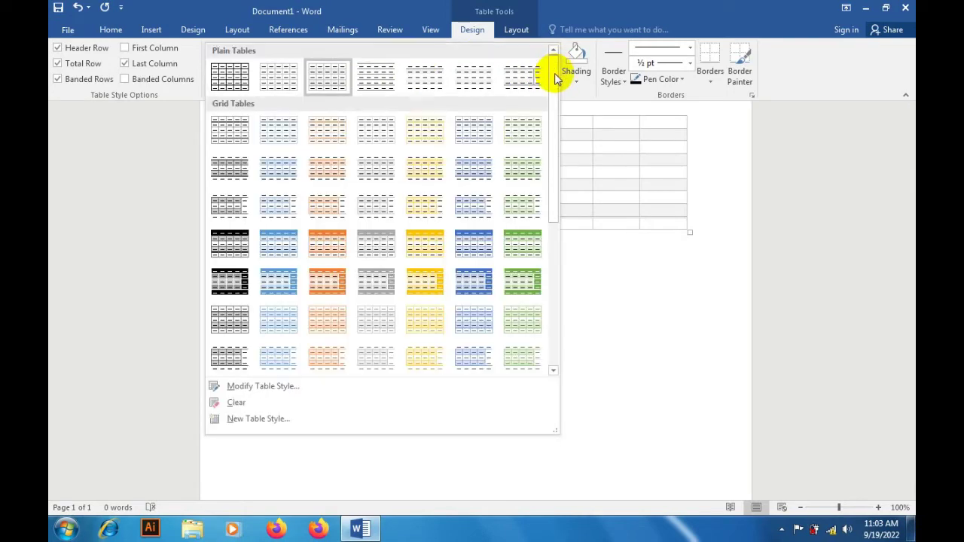
pyautogui.click(504, 241)
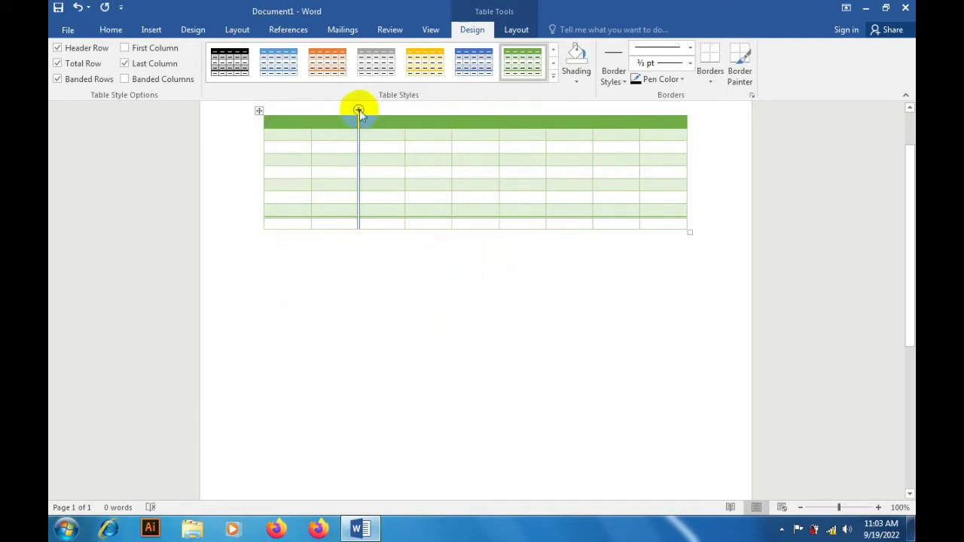
# Drag the green header row taller and widen the table's first column
pyautogui.moveTo(423, 122); pyautogui.dragTo(445, 121)
pyautogui.click(444, 122)
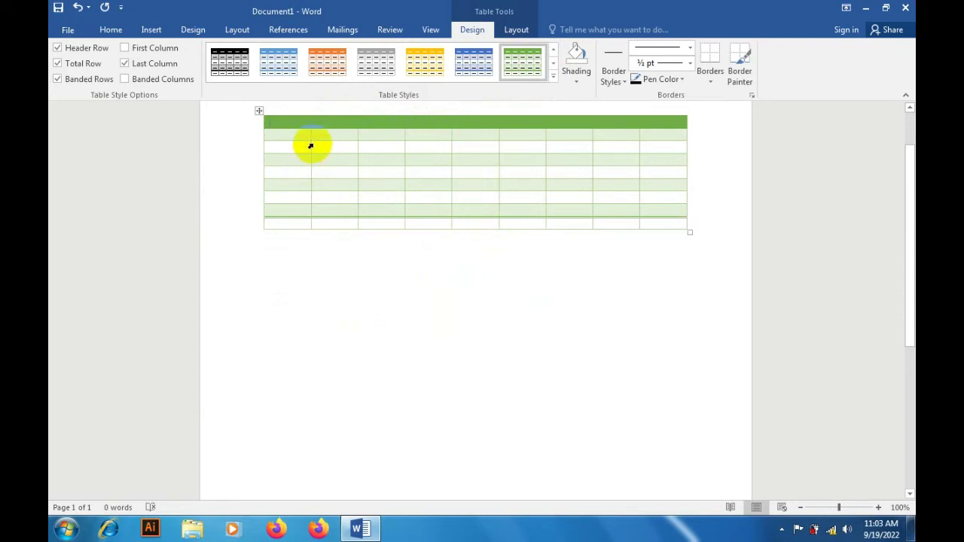
pyautogui.moveTo(312, 128); pyautogui.dragTo(275, 122)
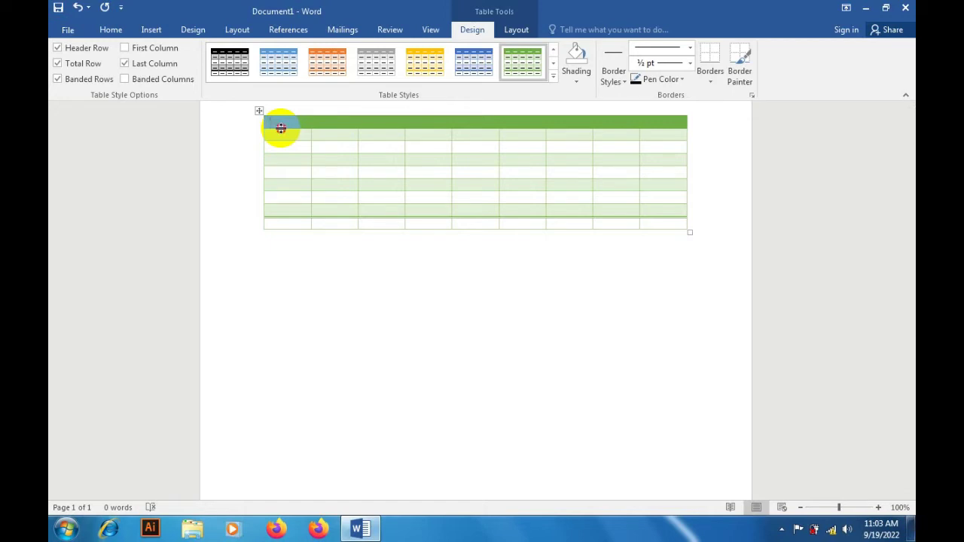
pyautogui.moveTo(280, 128)
pyautogui.mouseDown()
pyautogui.moveTo(278, 209)
pyautogui.moveTo(278, 127)
pyautogui.moveTo(280, 158)
pyautogui.mouseUp()
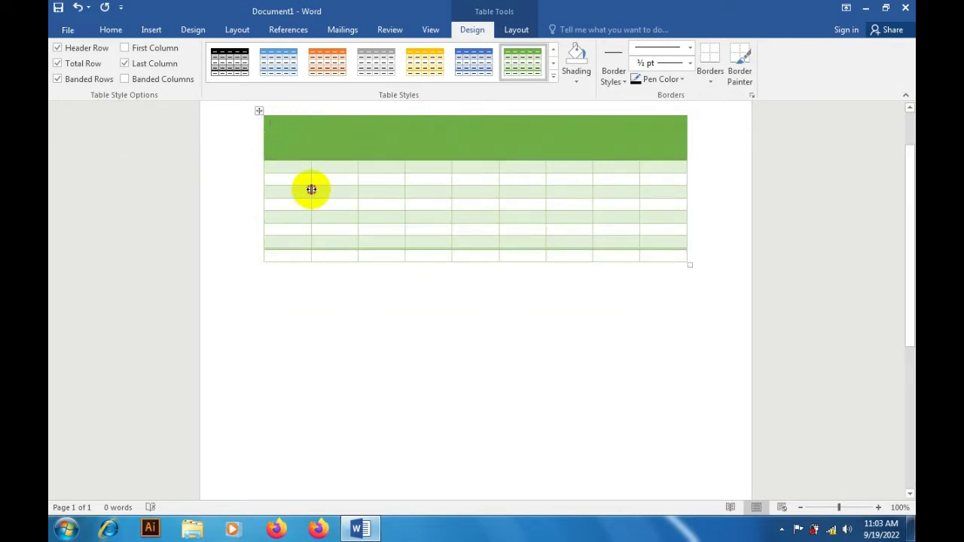
pyautogui.moveTo(311, 189)
pyautogui.mouseDown()
pyautogui.moveTo(363, 201)
pyautogui.moveTo(324, 195)
pyautogui.mouseUp()
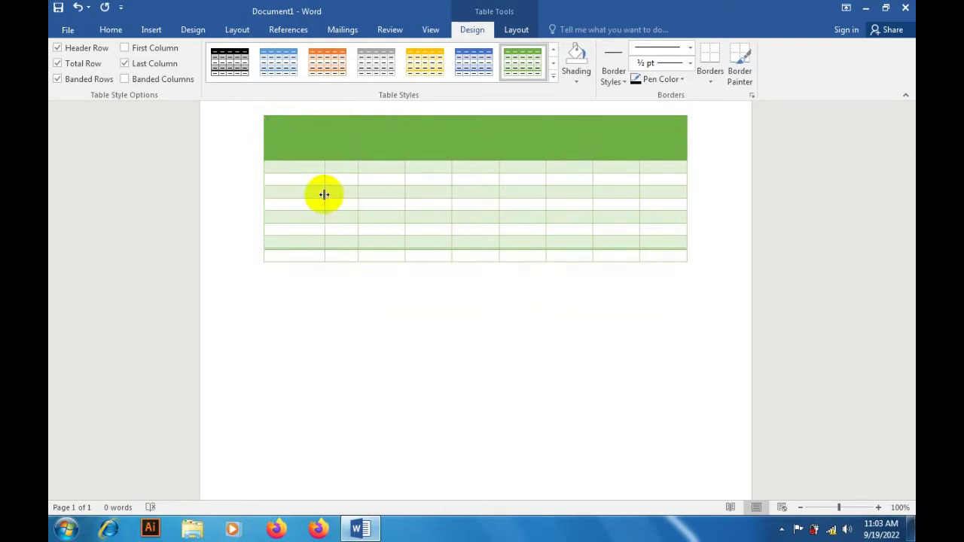
# Insert a new row below the table's last row
pyautogui.rightClick(654, 258)
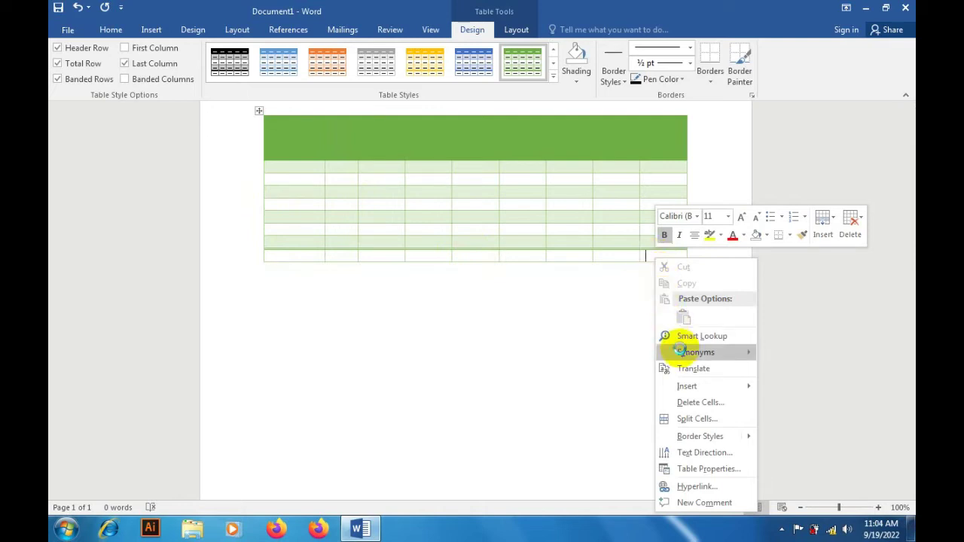
pyautogui.press('Escape')
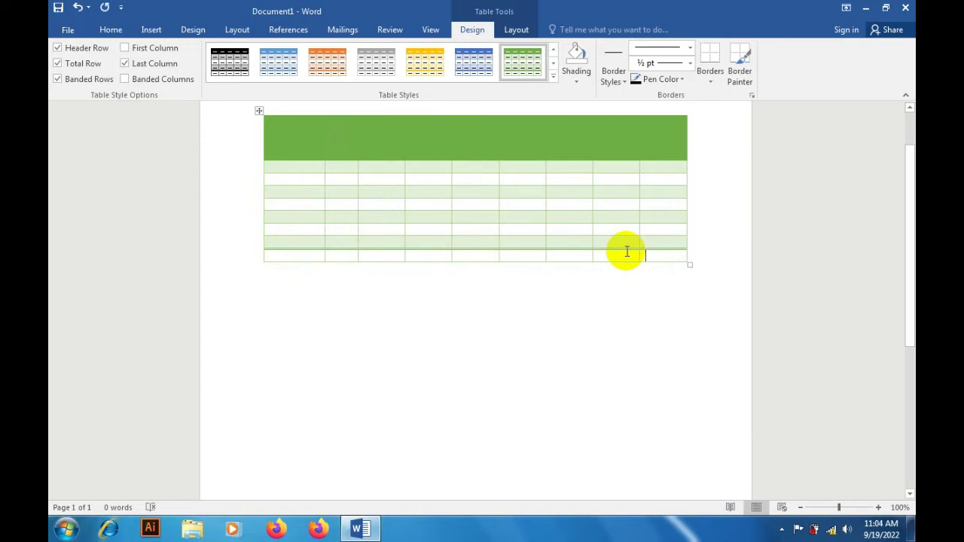
pyautogui.rightClick(626, 251)
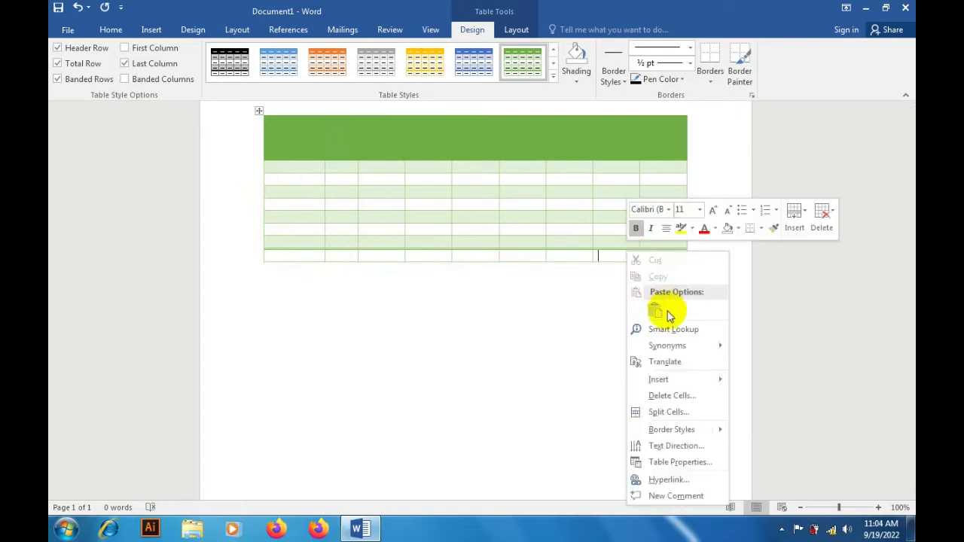
pyautogui.moveTo(658, 379)
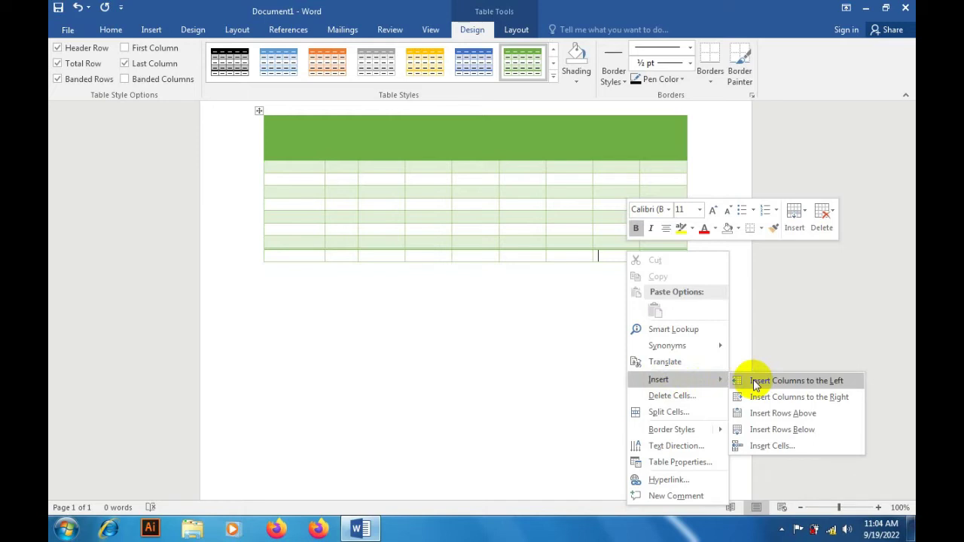
pyautogui.click(769, 429)
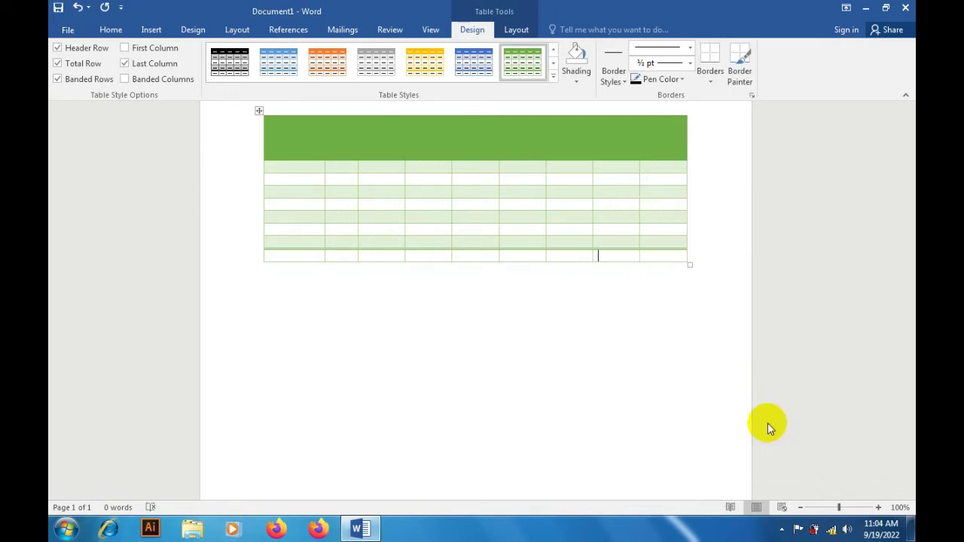
pyautogui.click(578, 285)
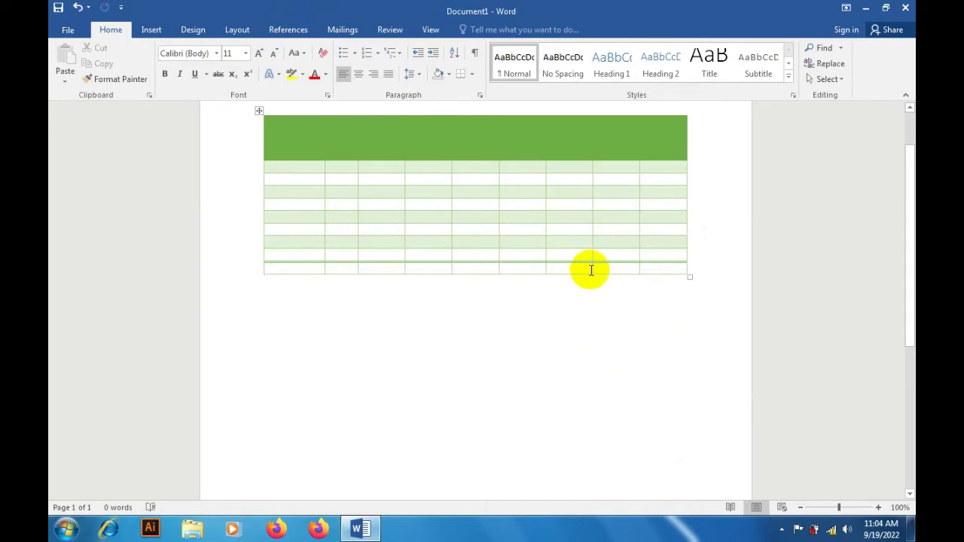
# Insert another row above the table's last row
pyautogui.click(587, 268)
pyautogui.rightClick(587, 268)
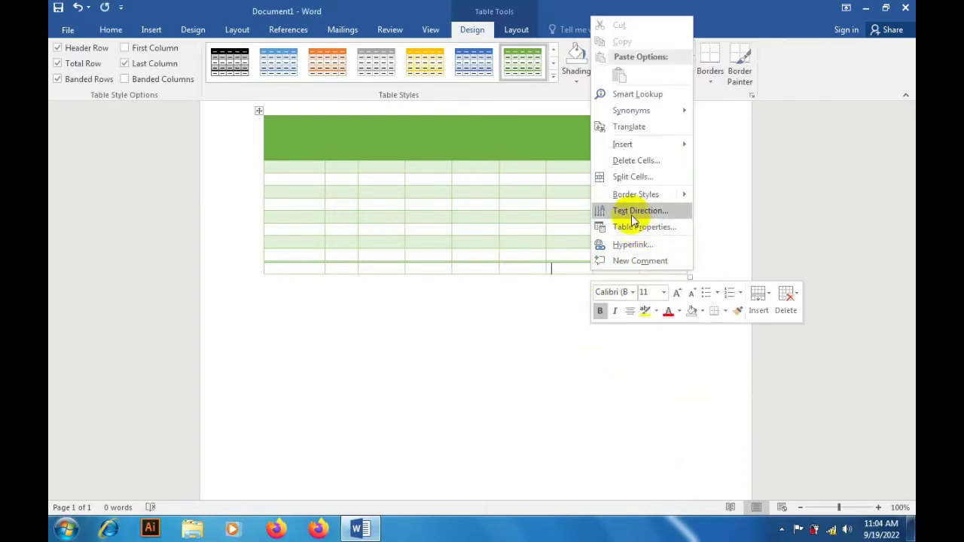
pyautogui.moveTo(640, 144)
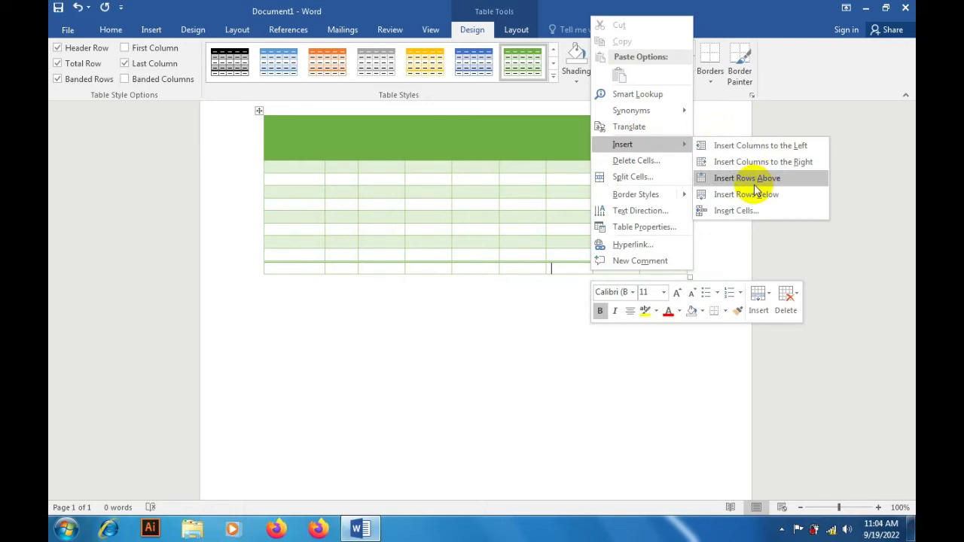
pyautogui.click(755, 184)
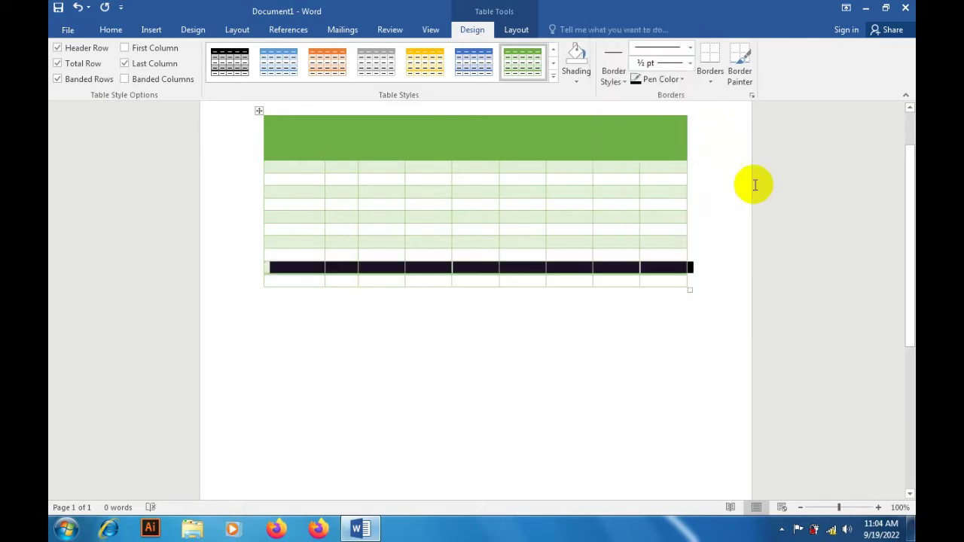
pyautogui.click(623, 283)
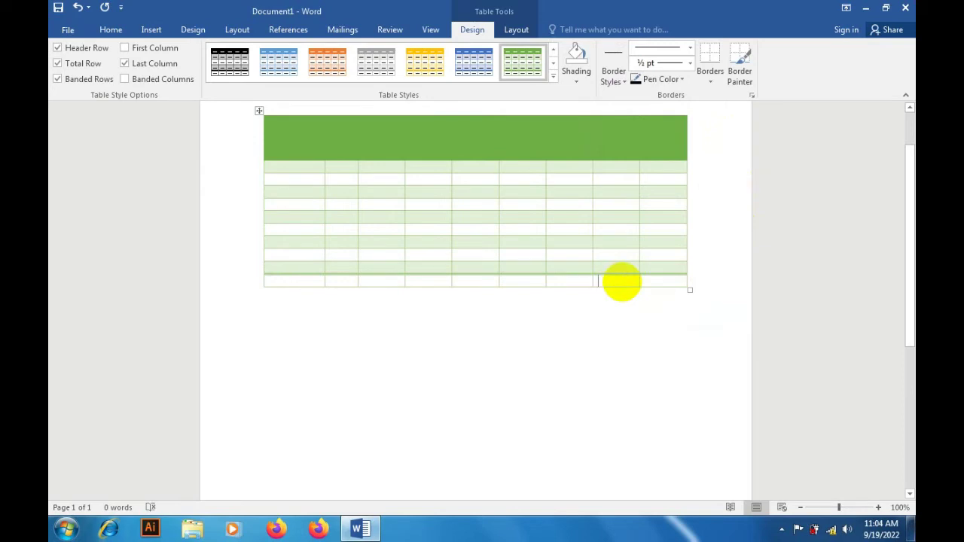
# Type 'dgdfz' in one cell and 'xsff' in the cell above it
pyautogui.write('dgdfz')
pyautogui.click(607, 268)
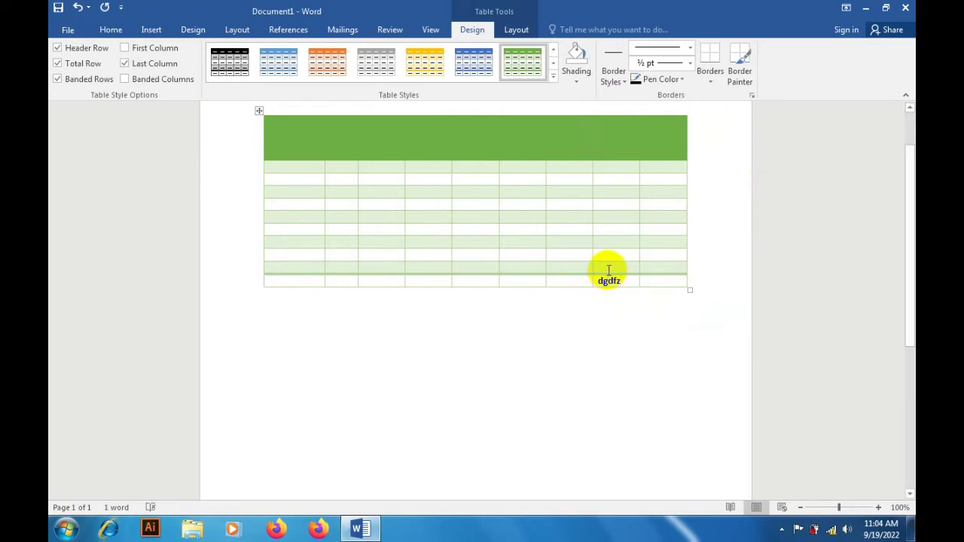
pyautogui.write('xsff')
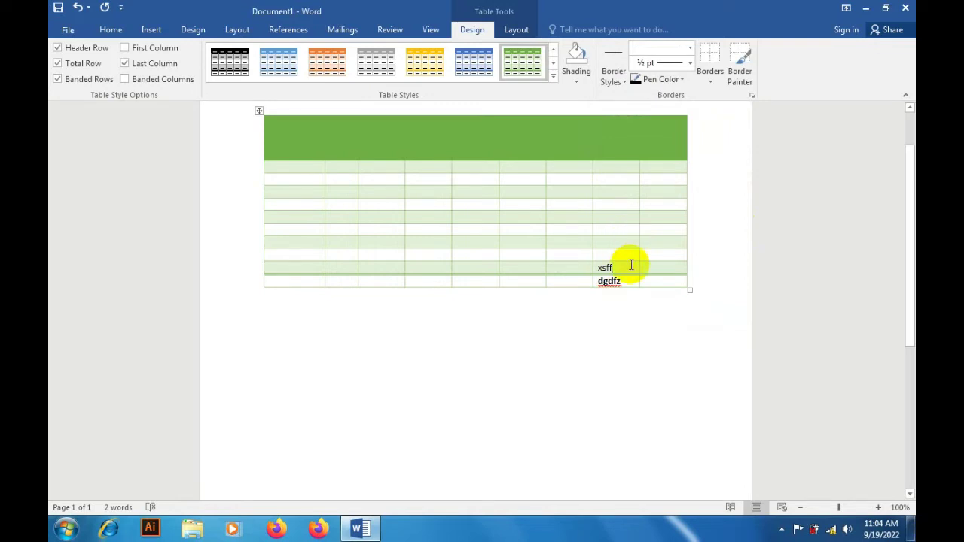
# Insert a column right of the xsff column and type 'vcxvcv' in its cell
pyautogui.rightClick(631, 265)
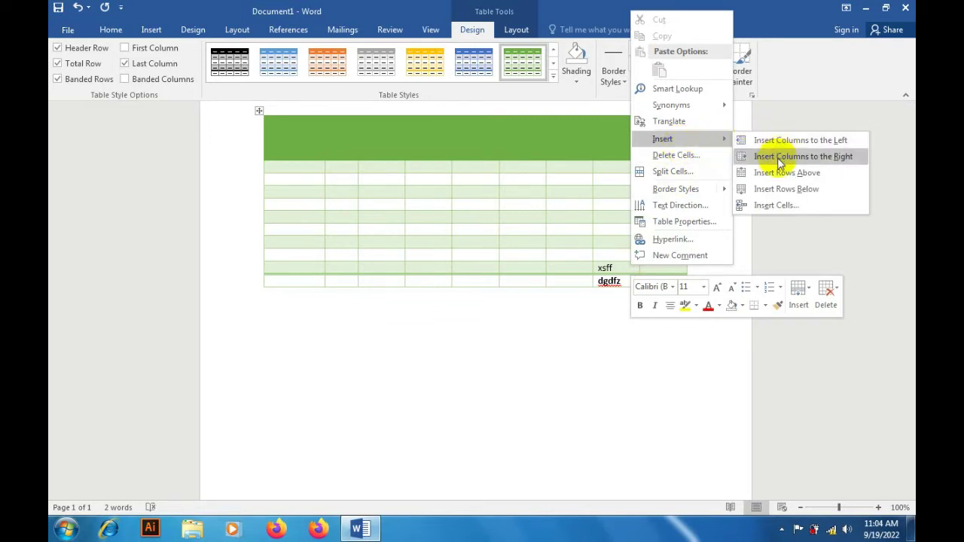
pyautogui.click(779, 161)
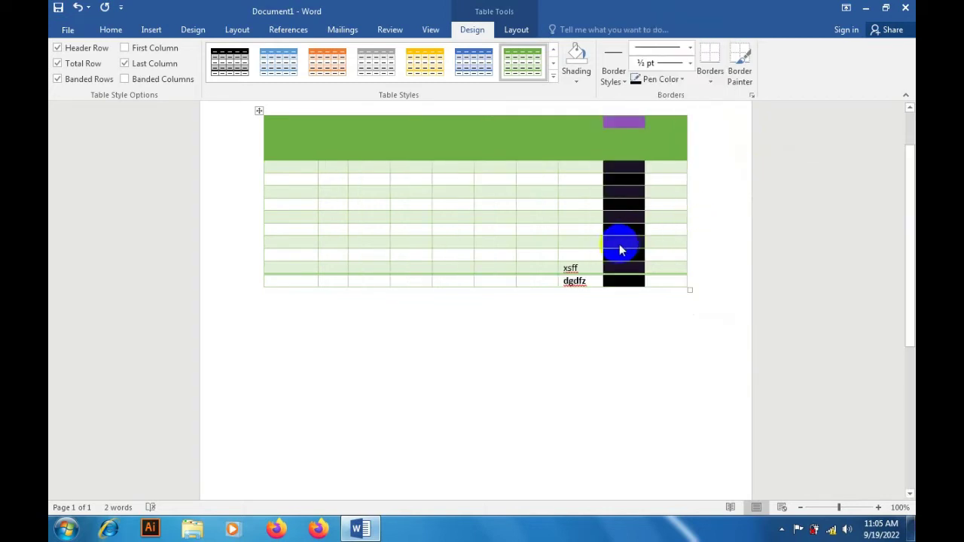
pyautogui.click(619, 244)
pyautogui.write('vcxvcv')
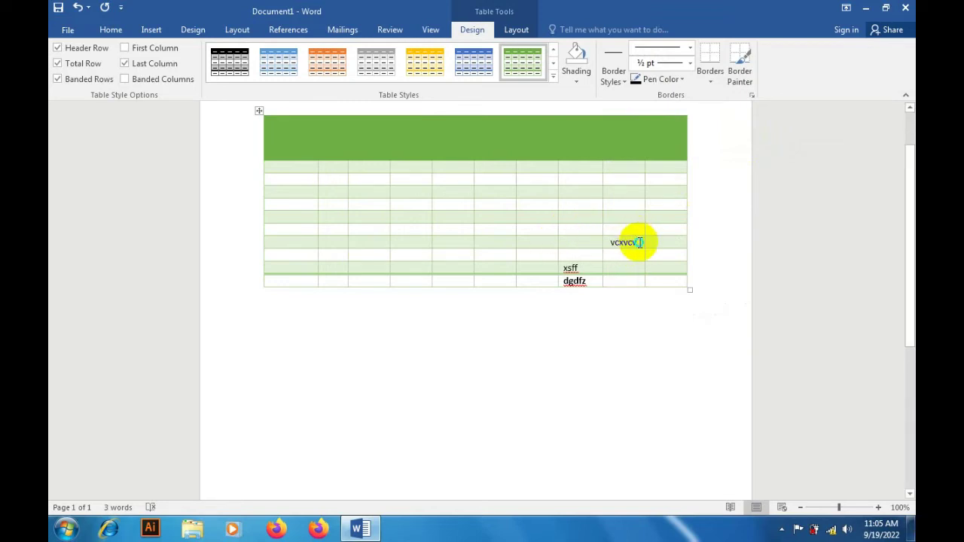
# Insert a column to the left of the vcxvcv column
pyautogui.rightClick(639, 242)
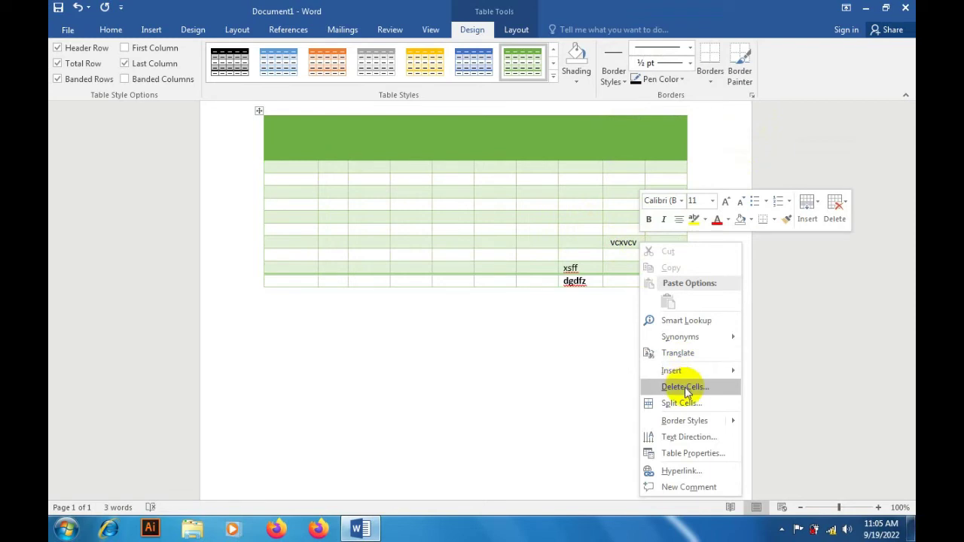
pyautogui.moveTo(671, 370)
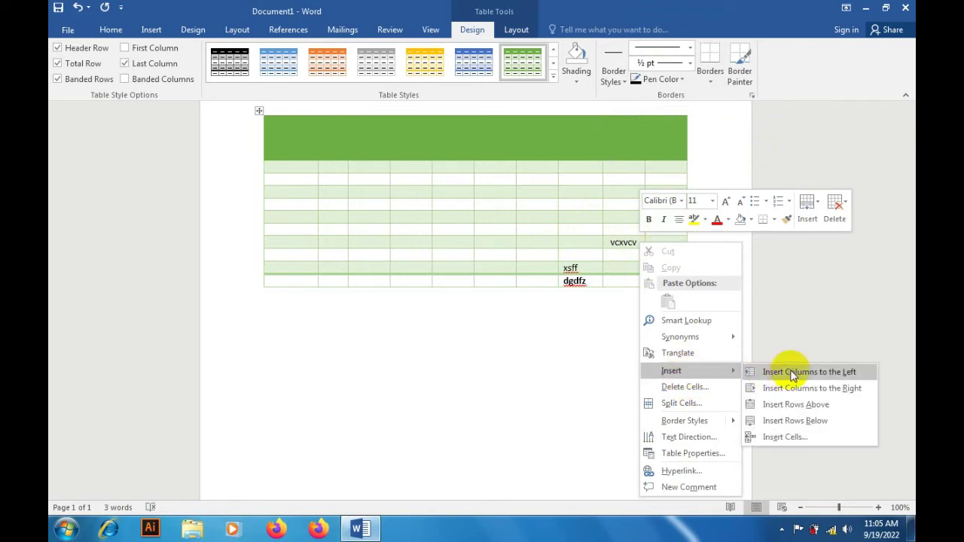
pyautogui.click(791, 372)
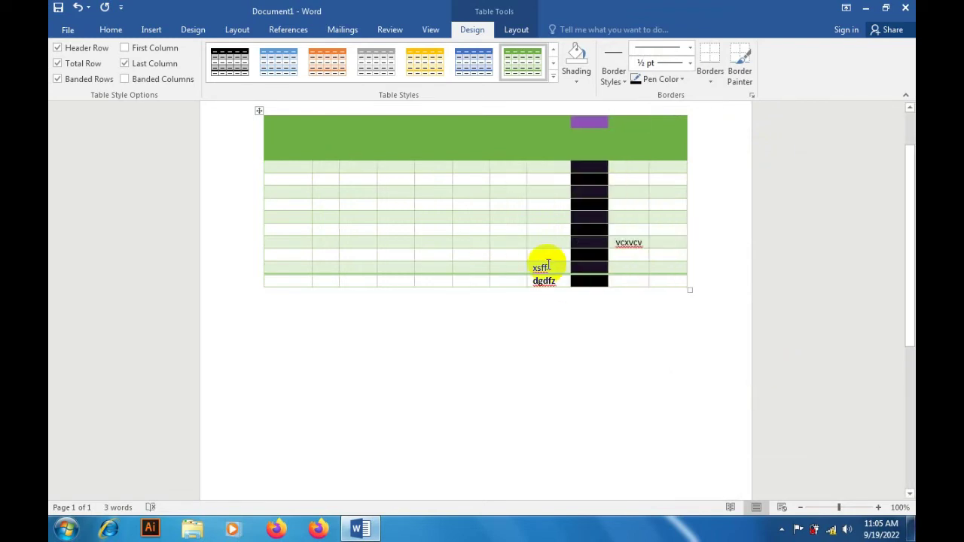
pyautogui.click(585, 241)
pyautogui.write('x')
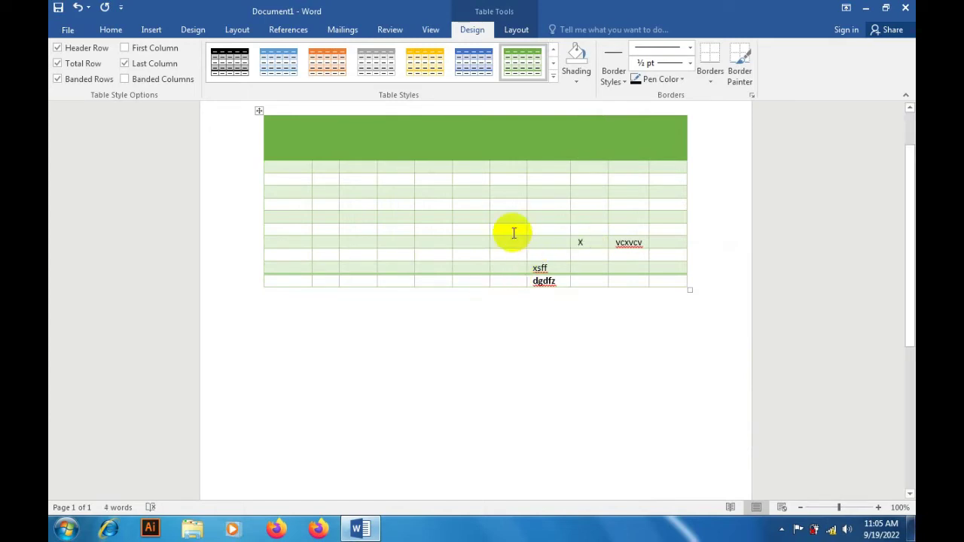
pyautogui.rightClick(546, 246)
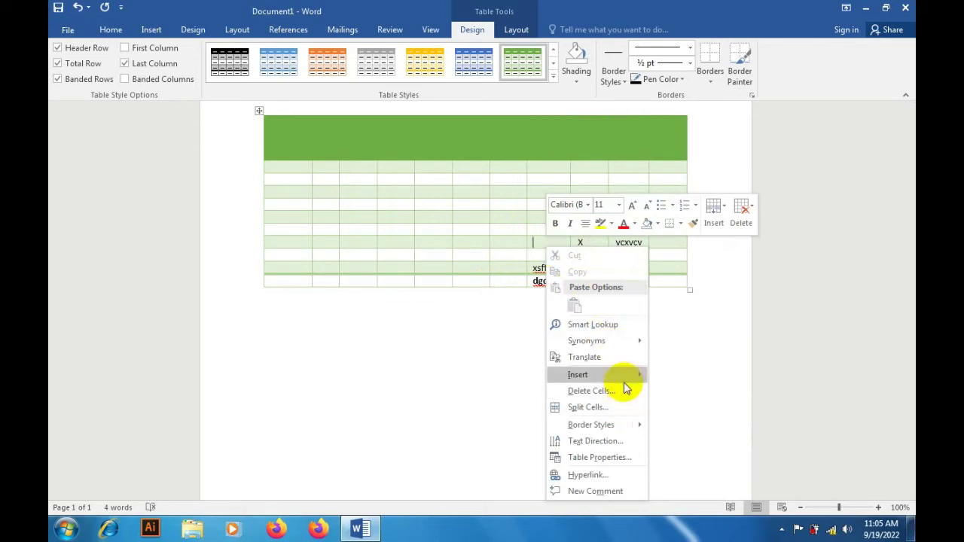
pyautogui.moveTo(595, 374)
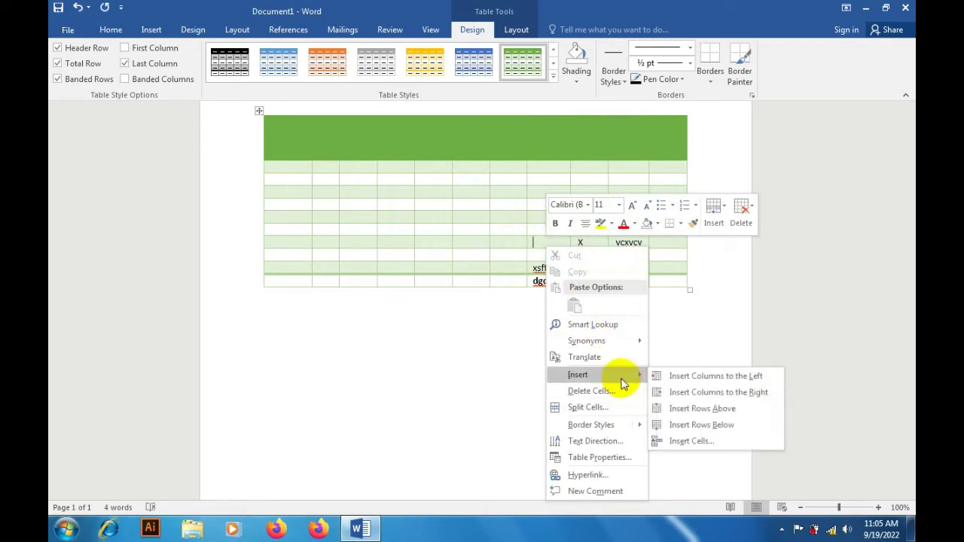
pyautogui.click(386, 329)
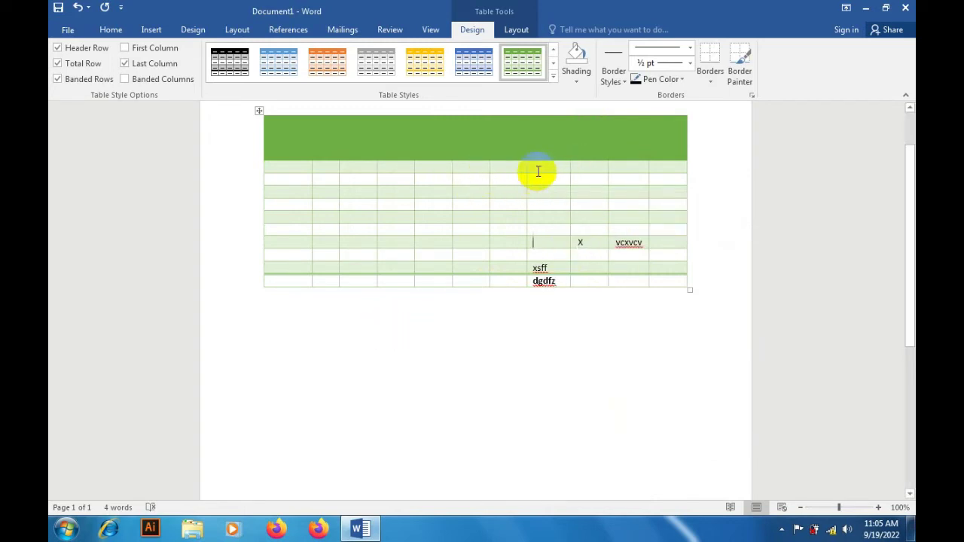
pyautogui.click(535, 169)
pyautogui.moveTo(536, 168)
pyautogui.mouseDown()
pyautogui.moveTo(538, 288)
pyautogui.moveTo(548, 284)
pyautogui.moveTo(545, 258)
pyautogui.mouseUp()
pyautogui.rightClick(545, 260)
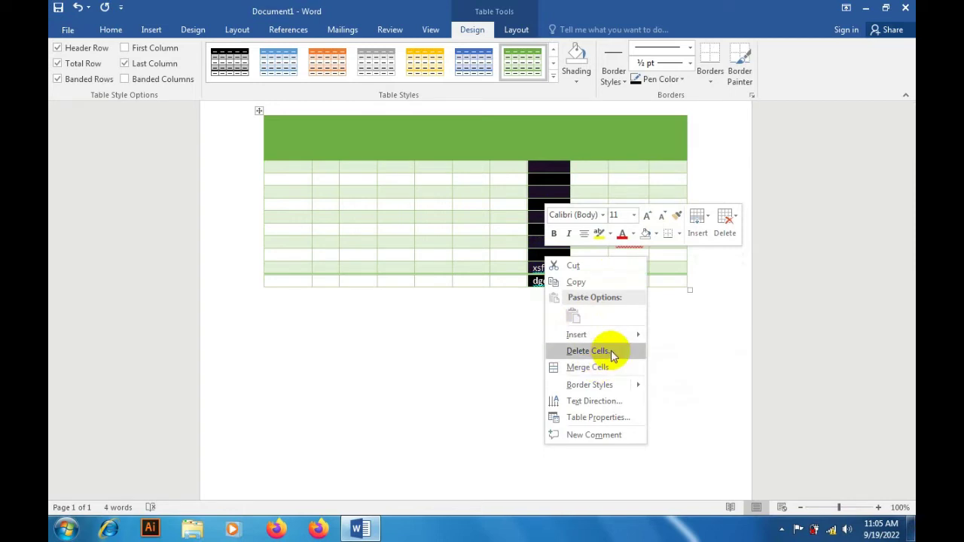
pyautogui.click(611, 350)
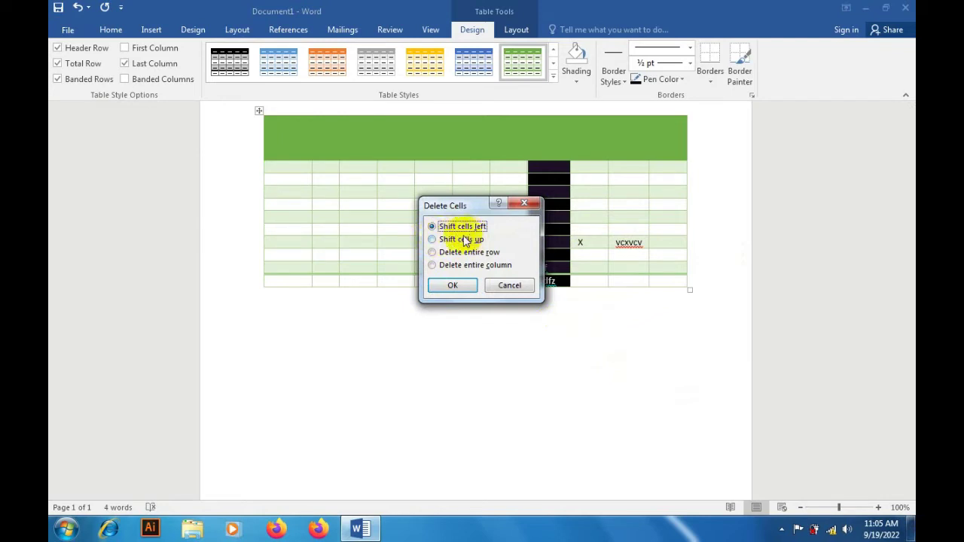
pyautogui.click(431, 266)
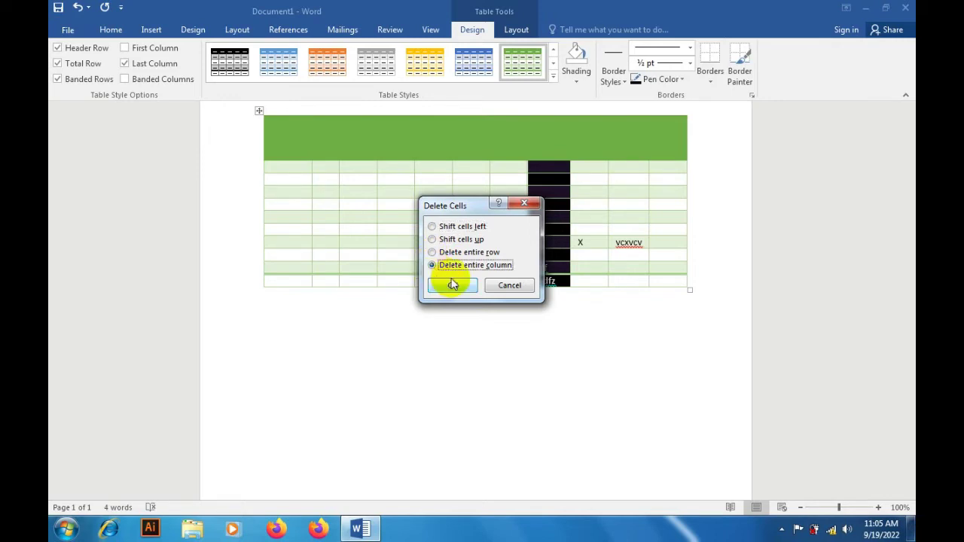
pyautogui.click(452, 285)
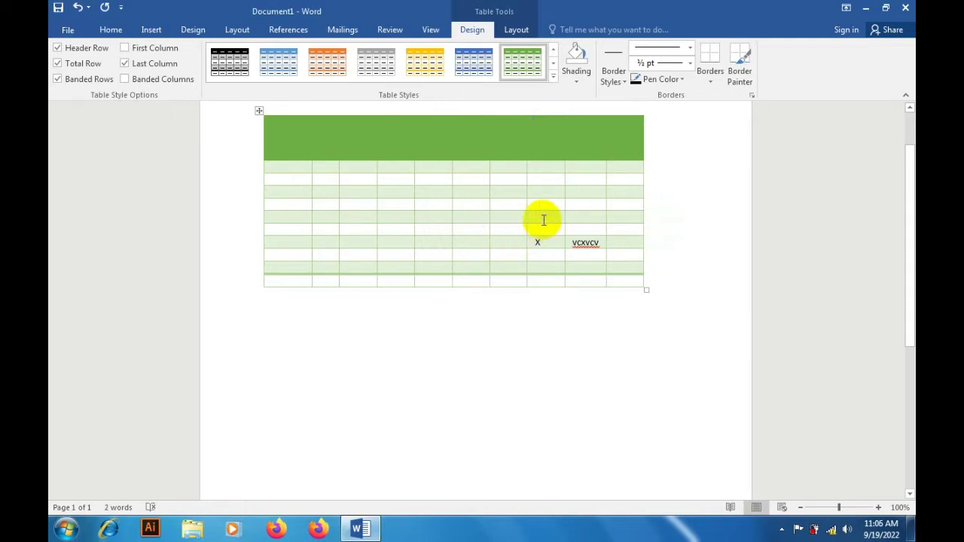
pyautogui.hotkey('ctrl', 'z')
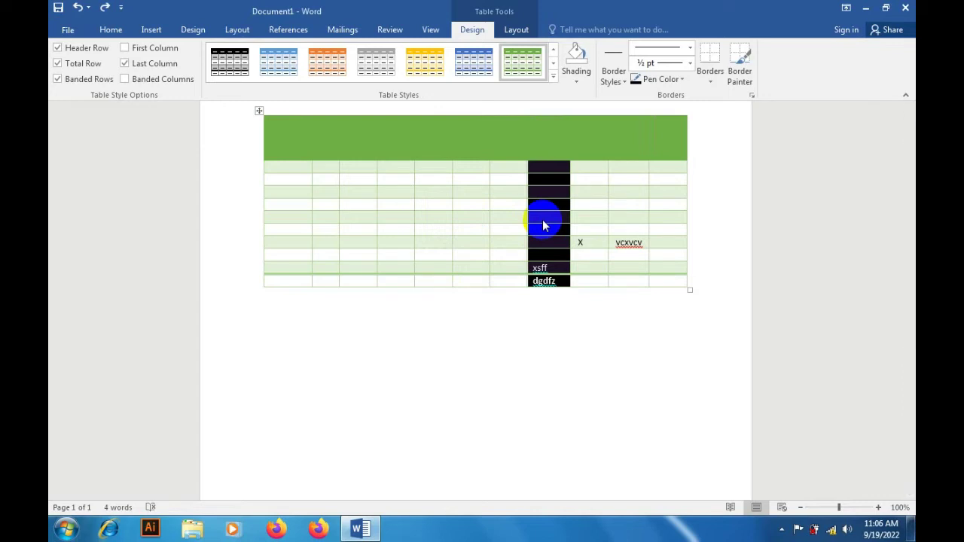
pyautogui.click(508, 203)
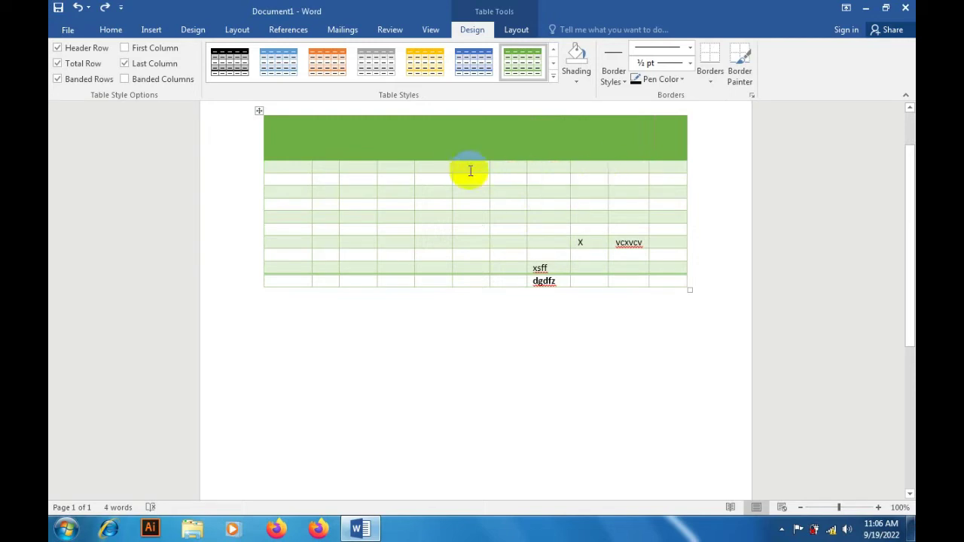
pyautogui.click(464, 167)
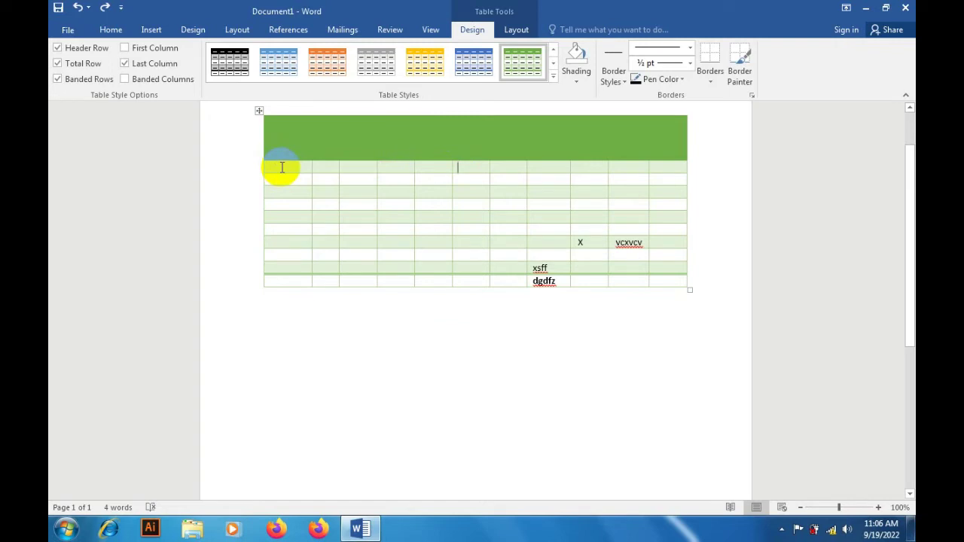
# Type 'College students' in the first body cell, fixing typos along the way
pyautogui.click(282, 167)
pyautogui.write('xd')
pyautogui.press('BackSpace')
pyautogui.press('BackSpace')
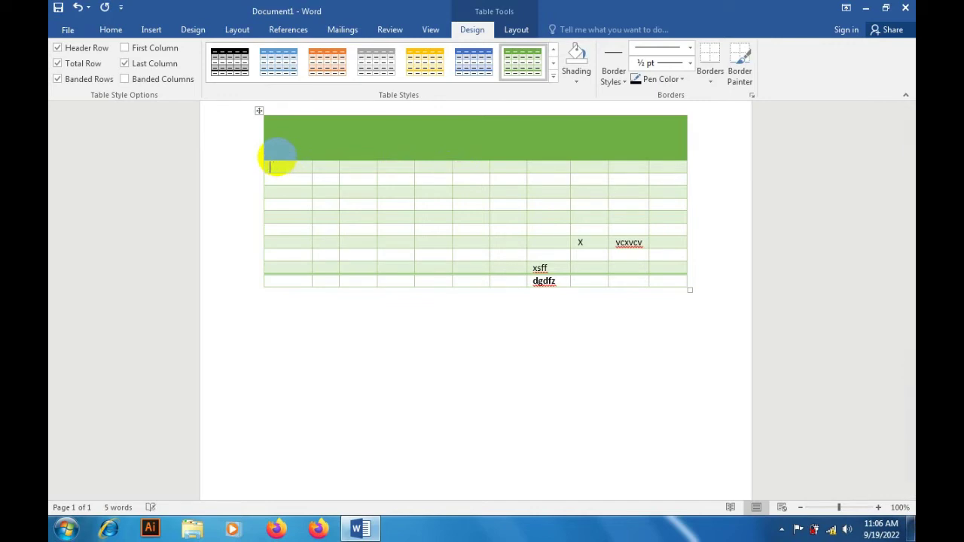
pyautogui.write('college')
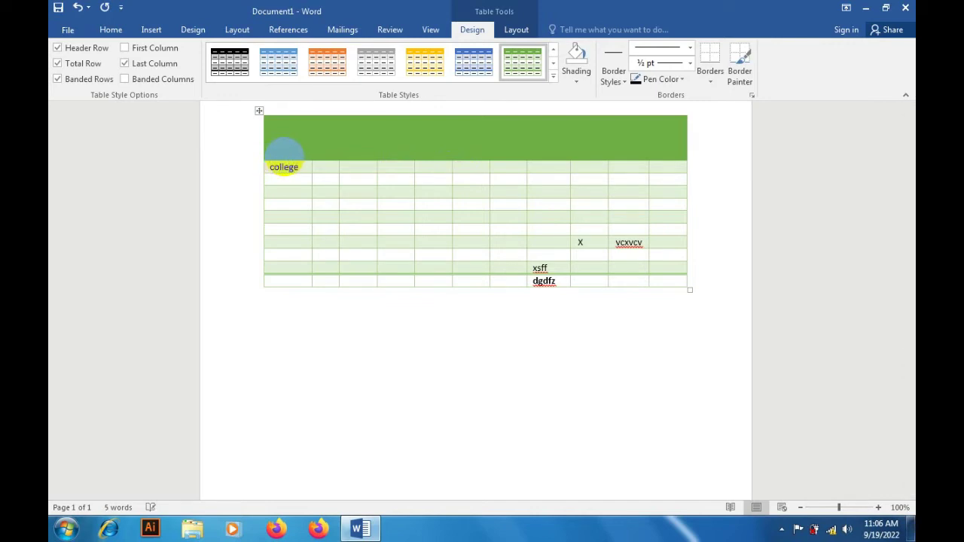
pyautogui.write(' sc')
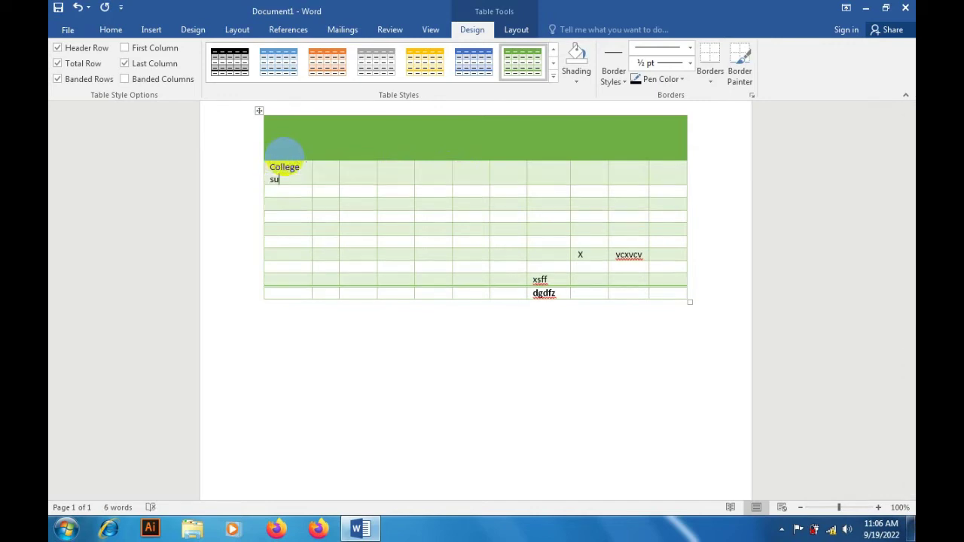
pyautogui.press('BackSpace')
pyautogui.press('BackSpace')
pyautogui.write('t')
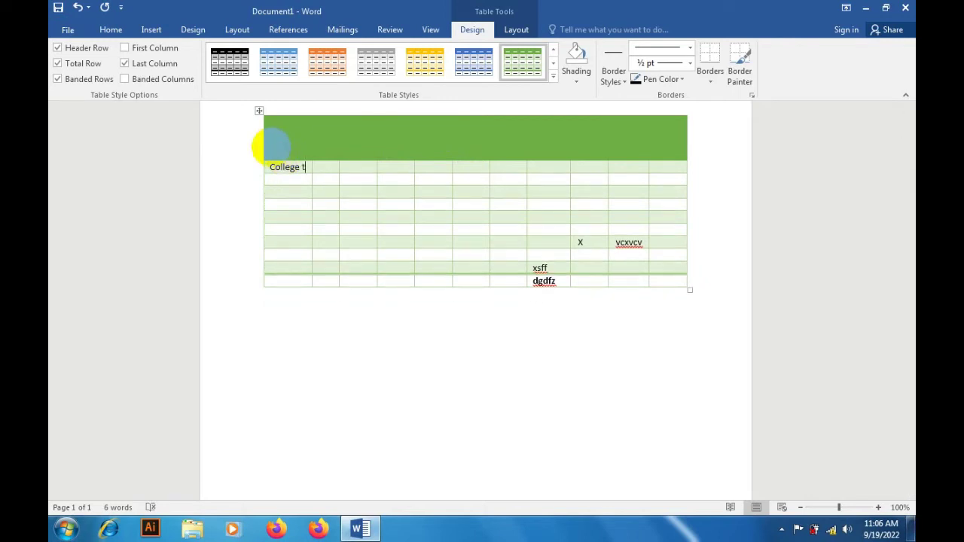
pyautogui.write('uden')
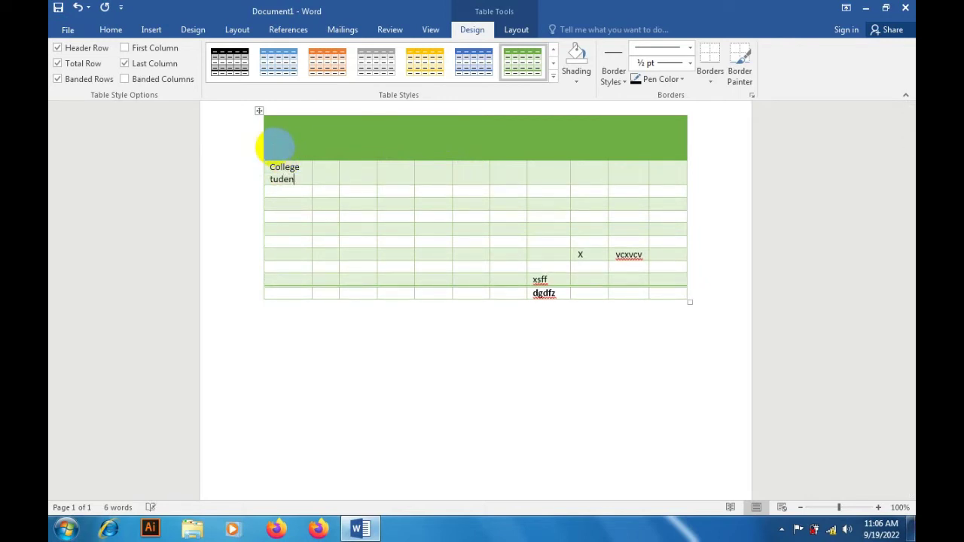
pyautogui.write('ts')
pyautogui.press('BackSpace')
pyautogui.press('BackSpace')
pyautogui.press('BackSpace')
pyautogui.press('BackSpace')
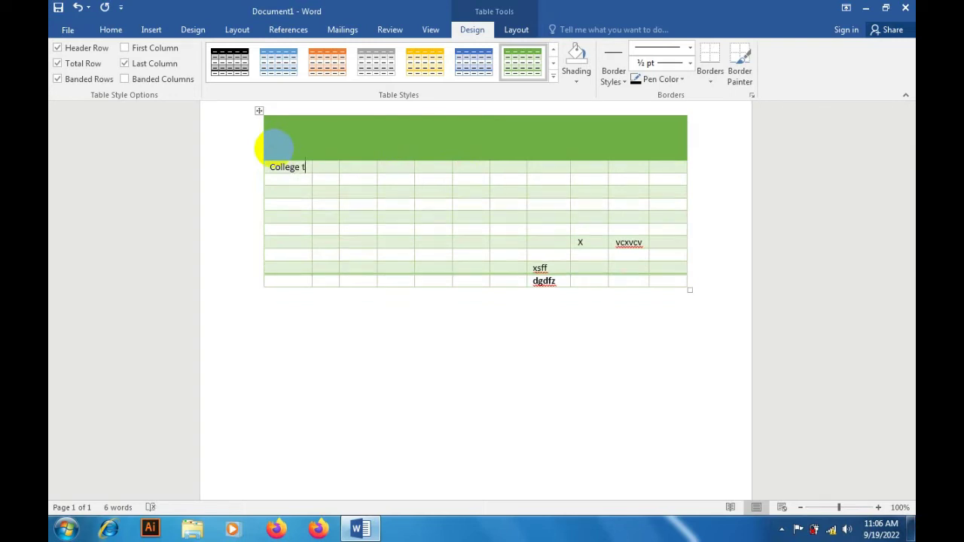
pyautogui.press('BackSpace')
pyautogui.write('stu')
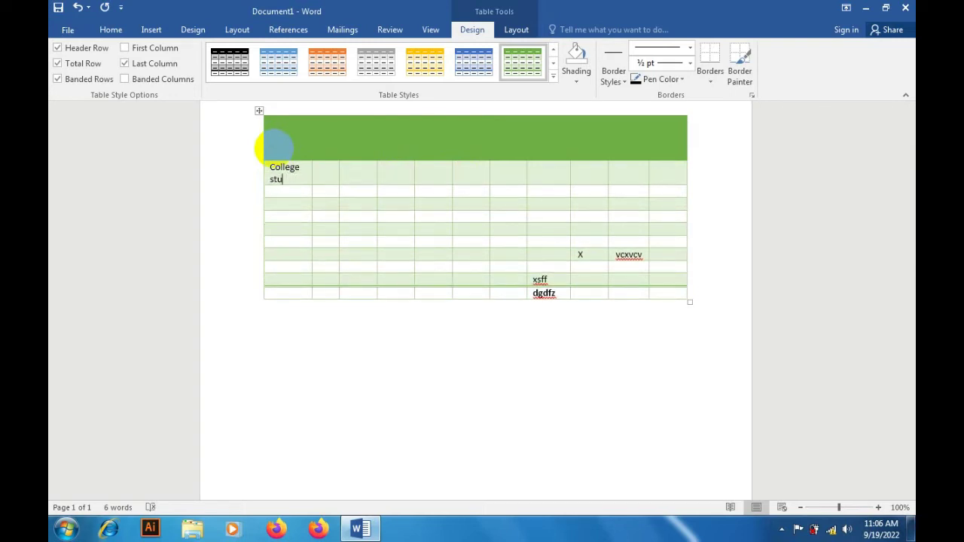
pyautogui.write('dents')
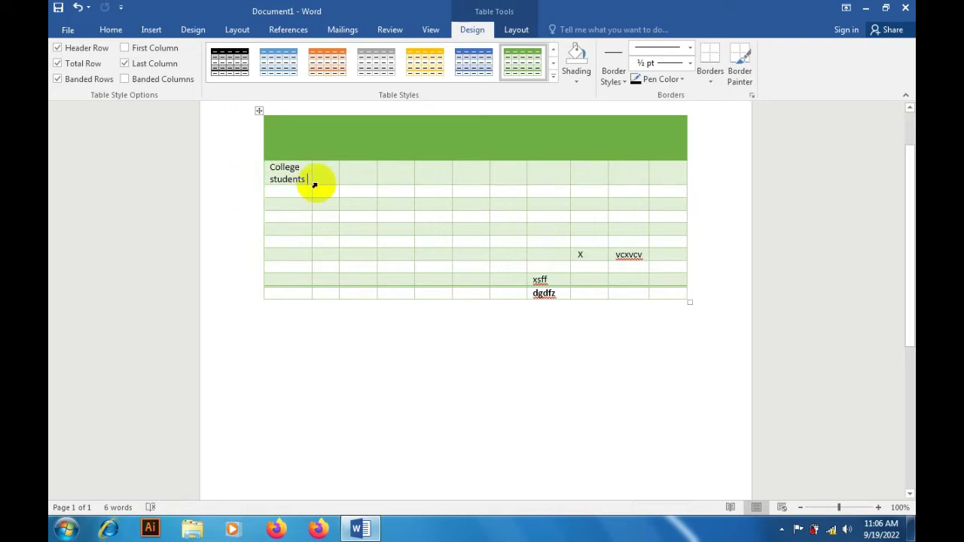
# Type a run of stray characters after it, then erase the last two
pyautogui.write('hgfhfgdfdggfdgdfd')
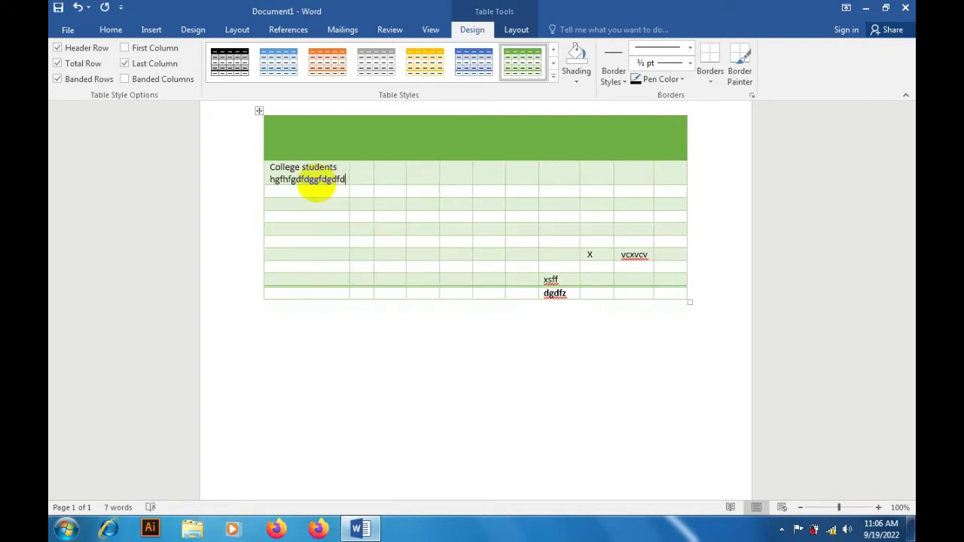
pyautogui.write('gdgdfgdfg')
pyautogui.write('ggdrt')
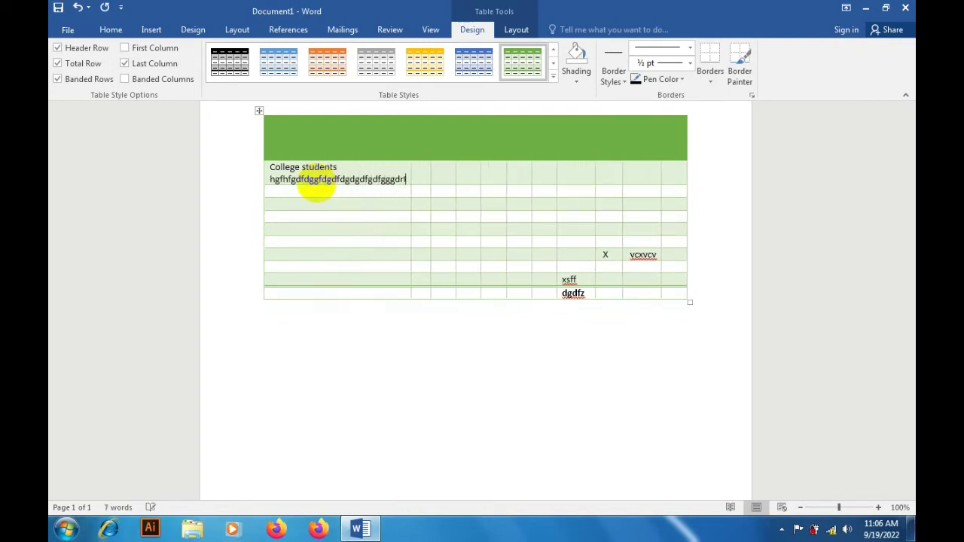
pyautogui.write('hggdf')
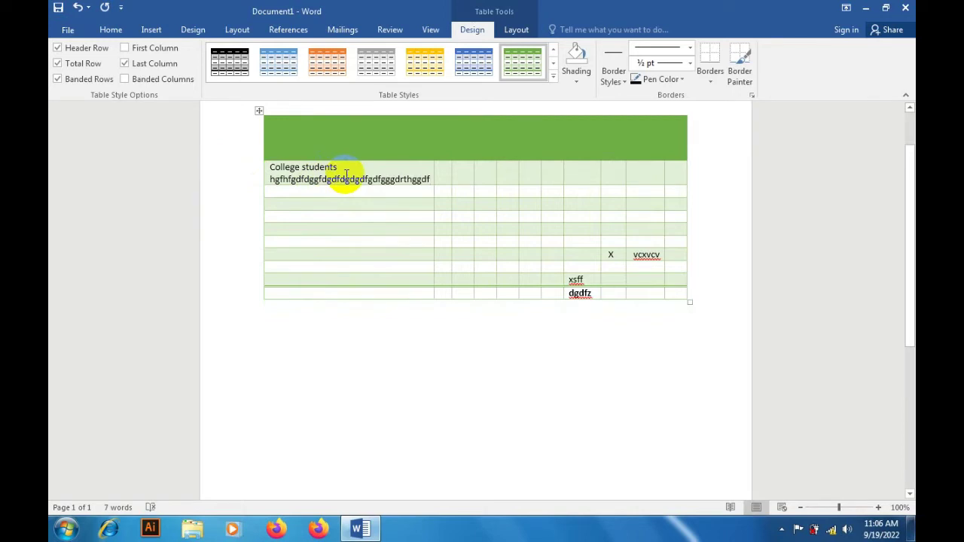
pyautogui.press('BackSpace')
pyautogui.press('BackSpace')
pyautogui.press('BackSpace')
pyautogui.press('BackSpace')
pyautogui.press('BackSpace')
pyautogui.press('BackSpace')
pyautogui.press('BackSpace')
pyautogui.press('BackSpace')
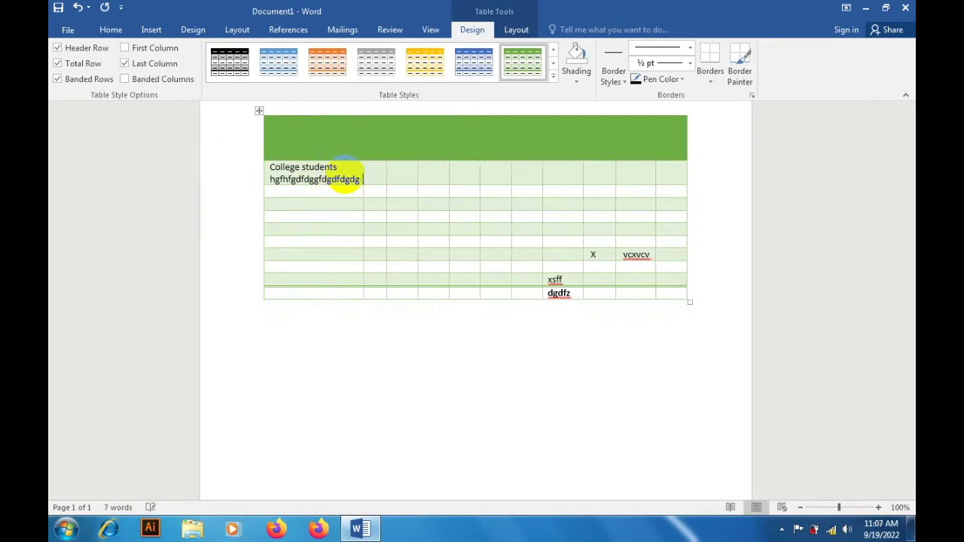
pyautogui.press('BackSpace')
pyautogui.press('BackSpace')
pyautogui.press('BackSpace')
pyautogui.press('BackSpace')
pyautogui.press('BackSpace')
pyautogui.press('BackSpace')
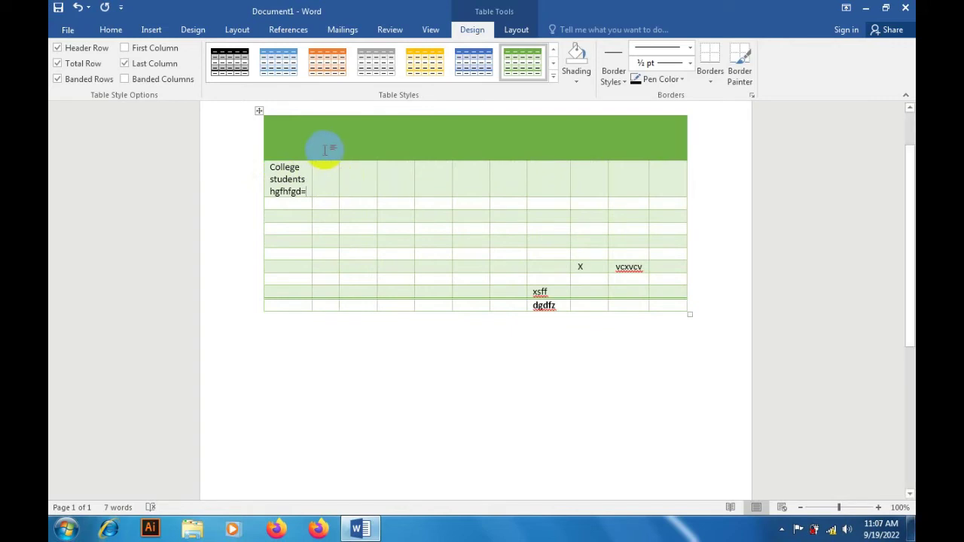
# Drag the border of the cell beside College students right to widen that cell
pyautogui.click(310, 189)
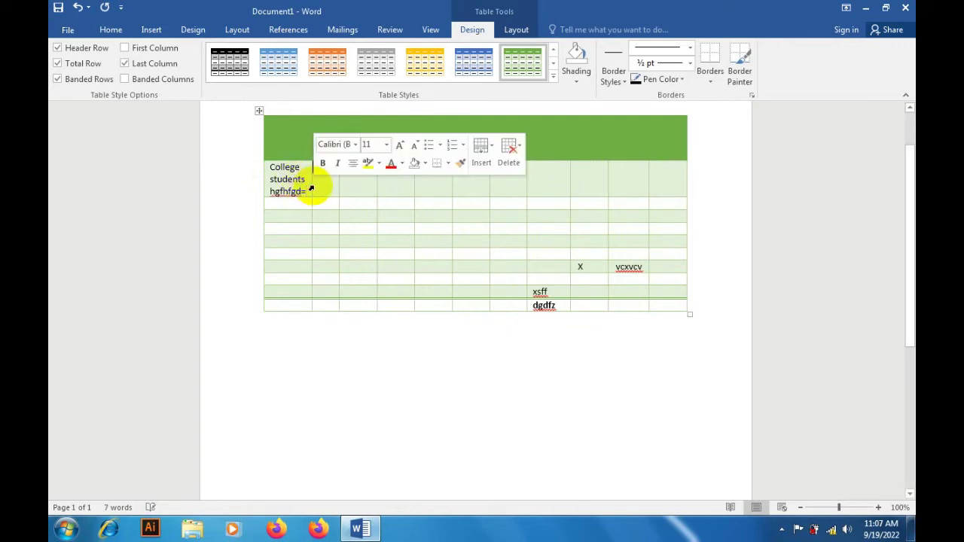
pyautogui.click(310, 191)
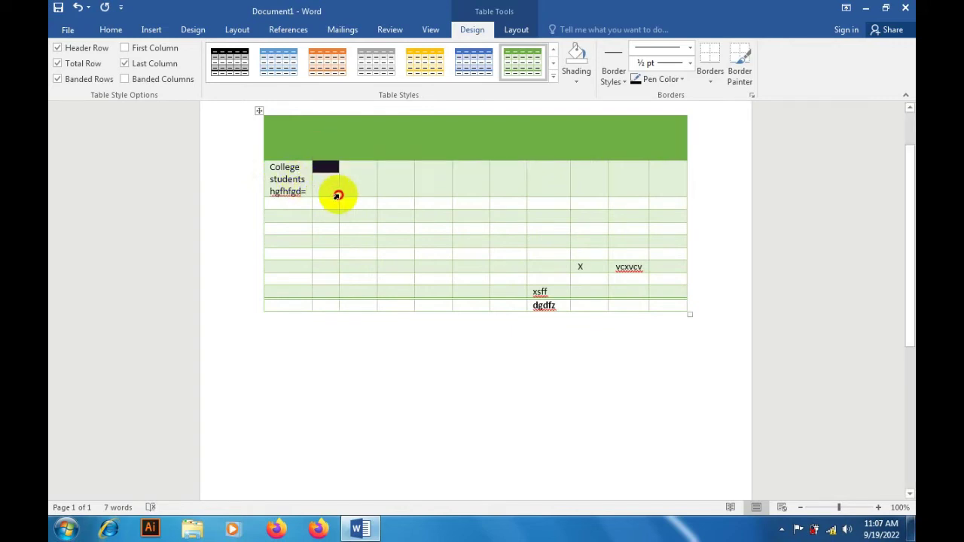
pyautogui.moveTo(308, 187); pyautogui.dragTo(393, 185)
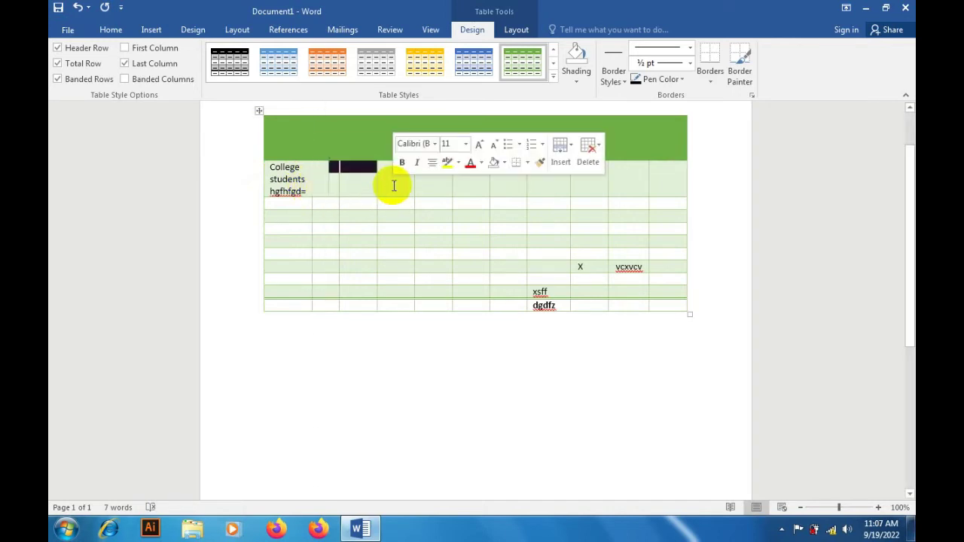
pyautogui.click(334, 153)
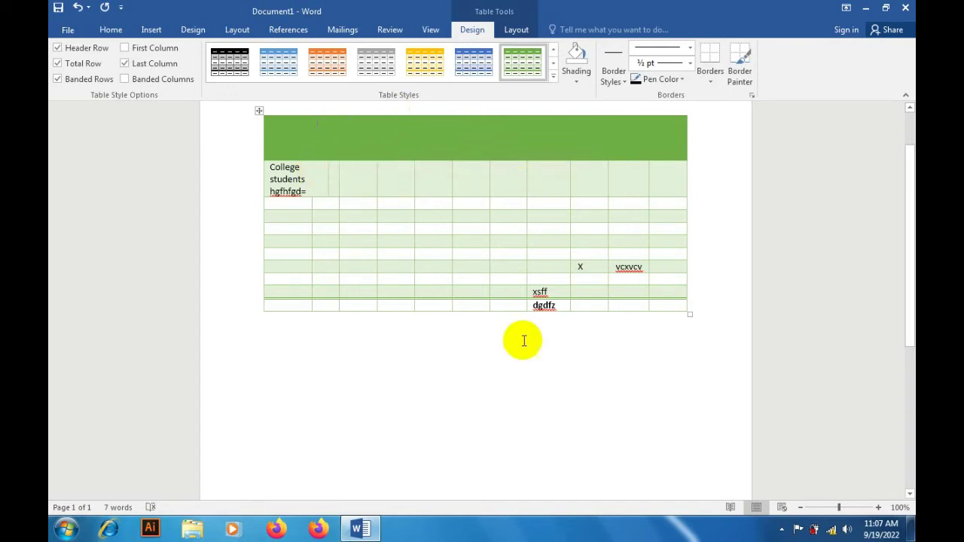
# Open the Insert > Table grid from the College students cell and close it unused
pyautogui.click(522, 387)
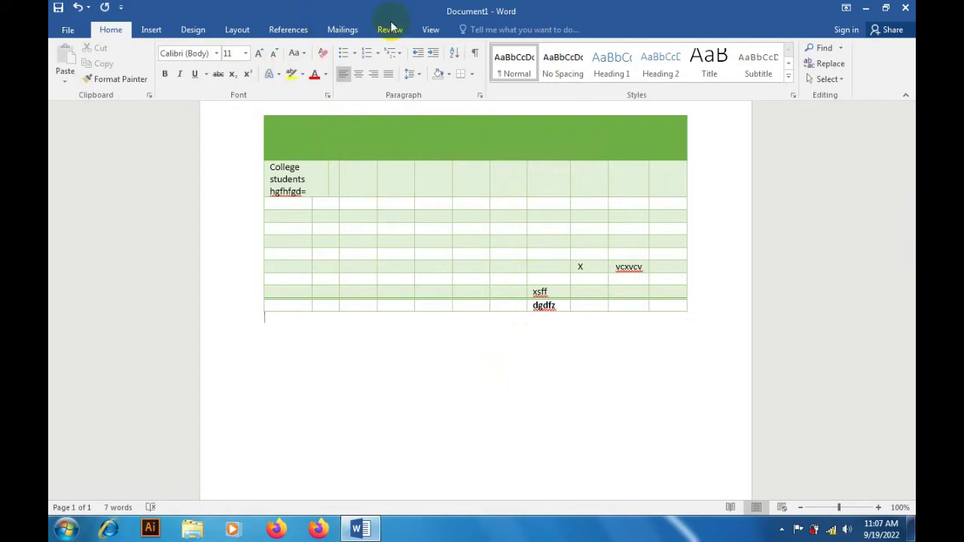
pyautogui.click(293, 167)
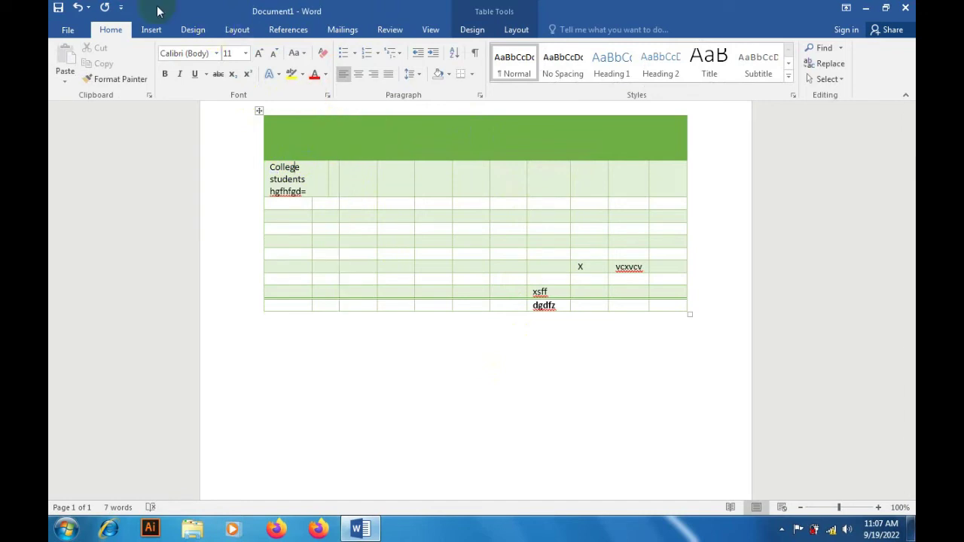
pyautogui.click(151, 30)
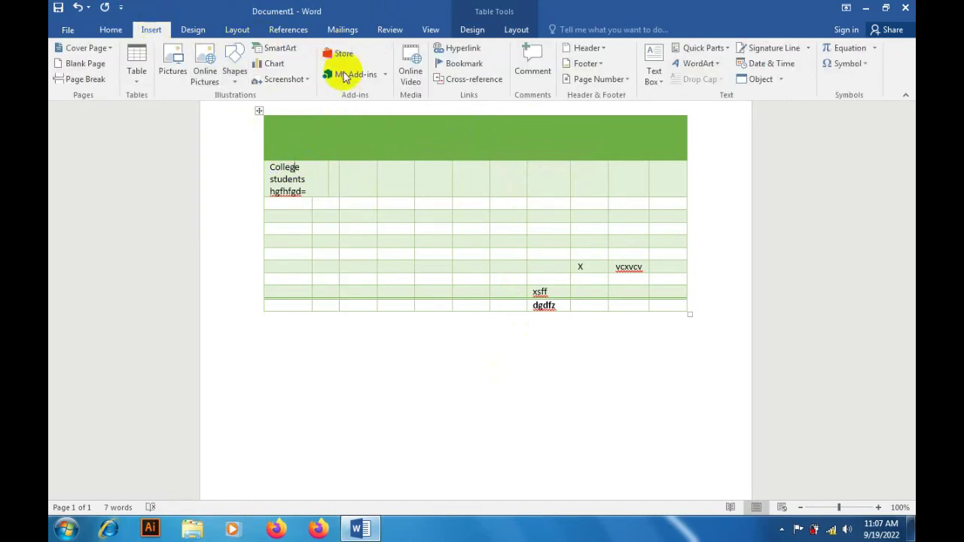
pyautogui.click(136, 51)
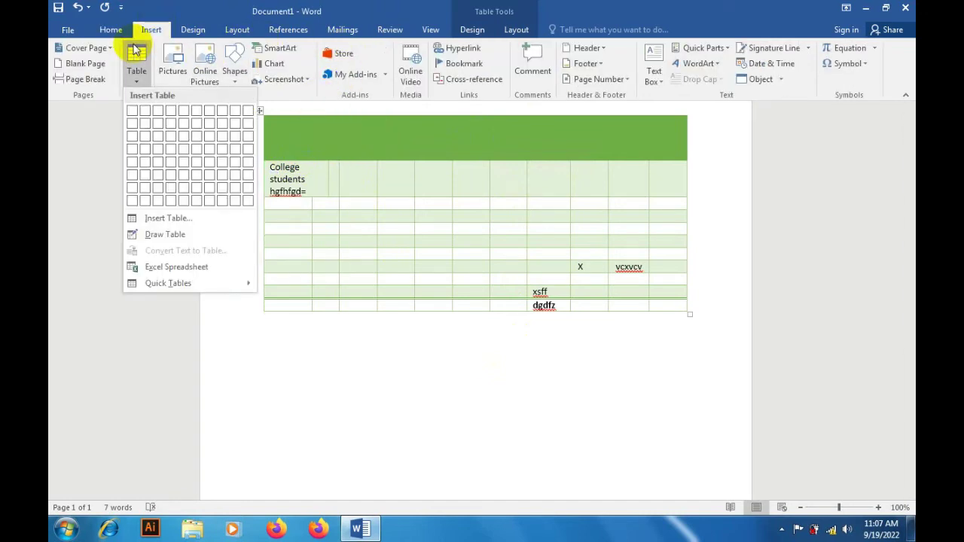
pyautogui.click(377, 247)
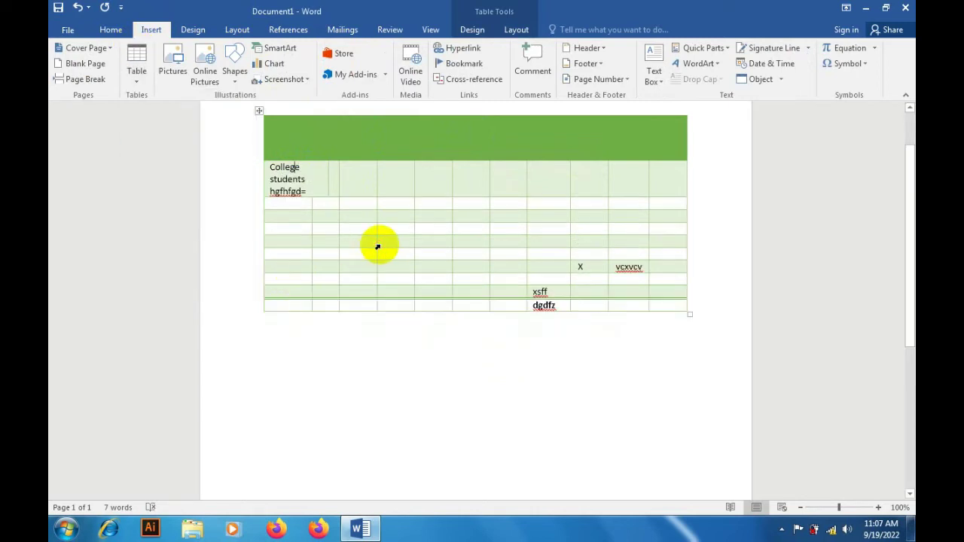
# Delete everything in the document and insert a fresh 8-column by 7-row table
pyautogui.hotkey('ctrl', 'a')
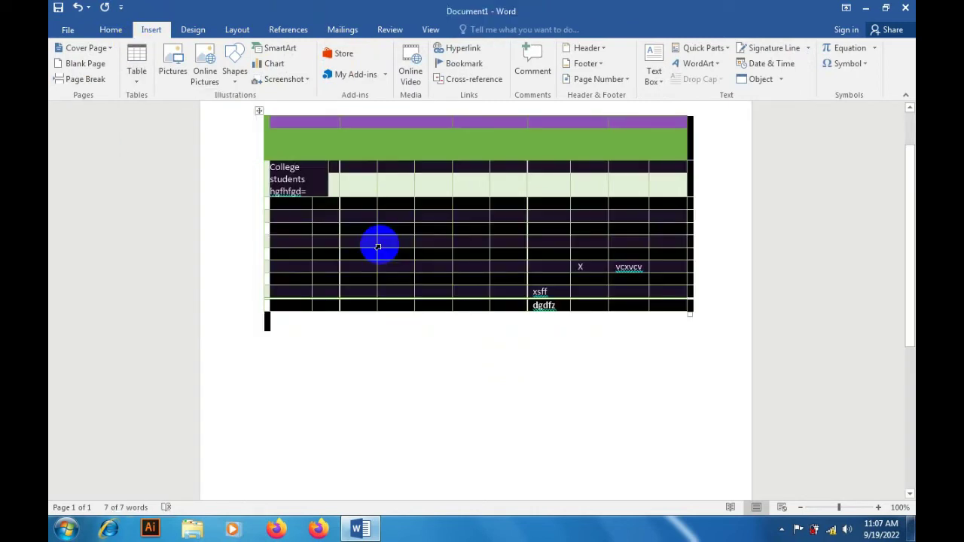
pyautogui.press('Delete')
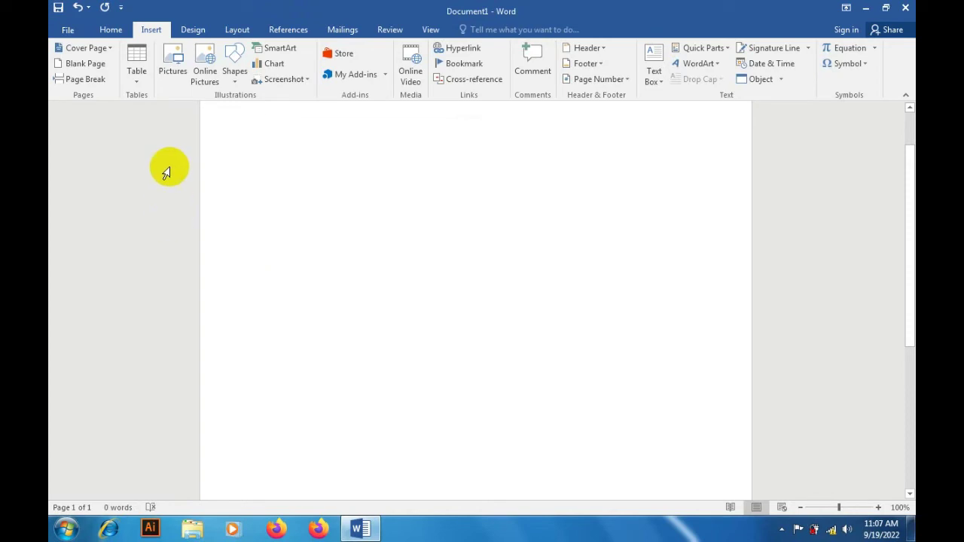
pyautogui.click(136, 67)
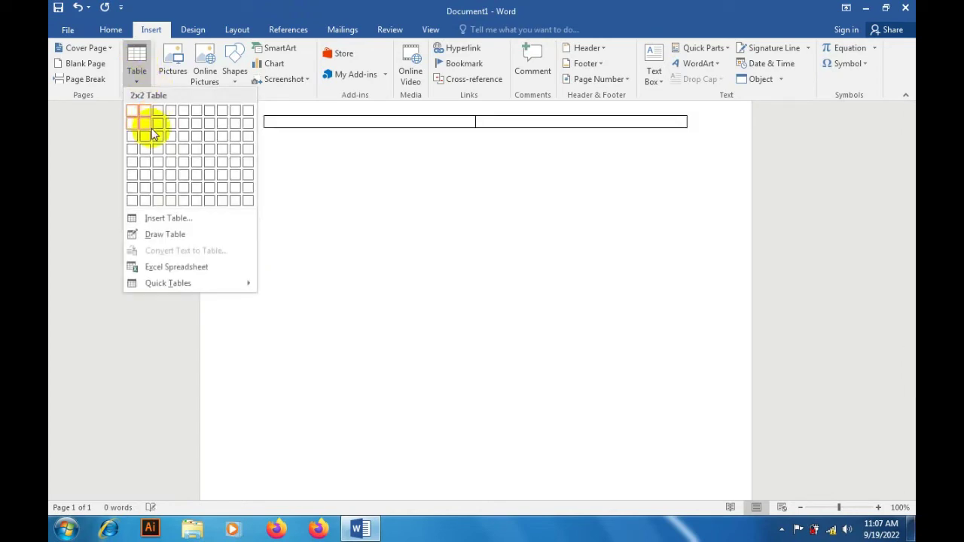
pyautogui.click(222, 187)
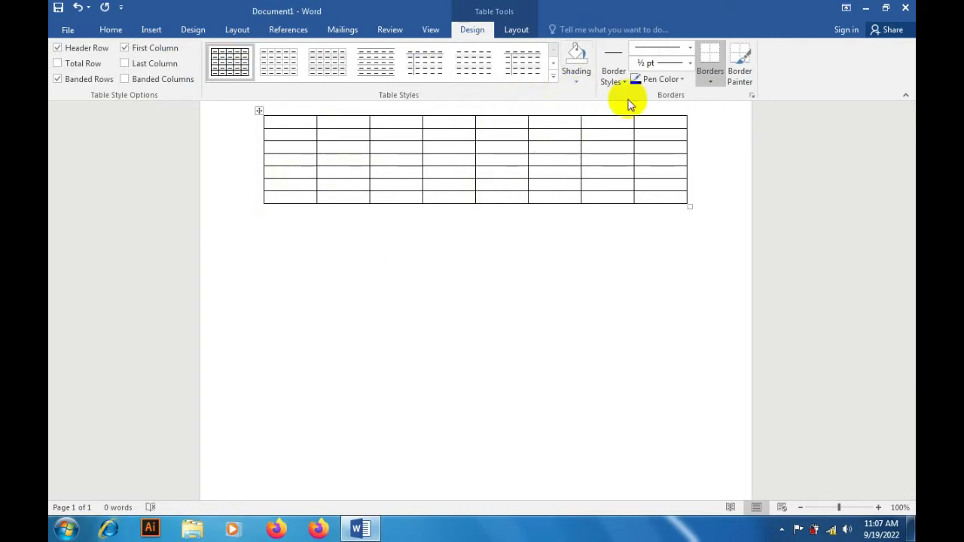
# Shade the top-row cell light grey
pyautogui.click(580, 81)
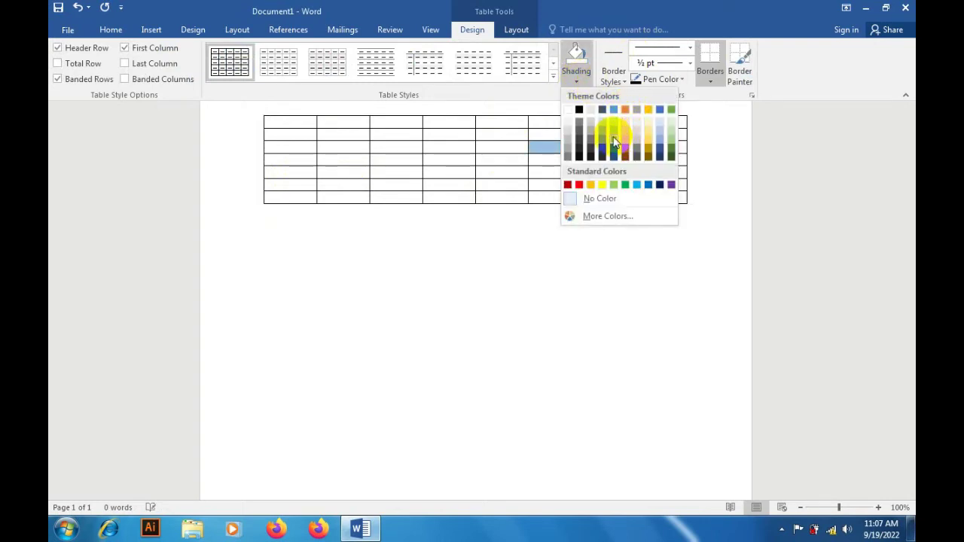
pyautogui.click(619, 276)
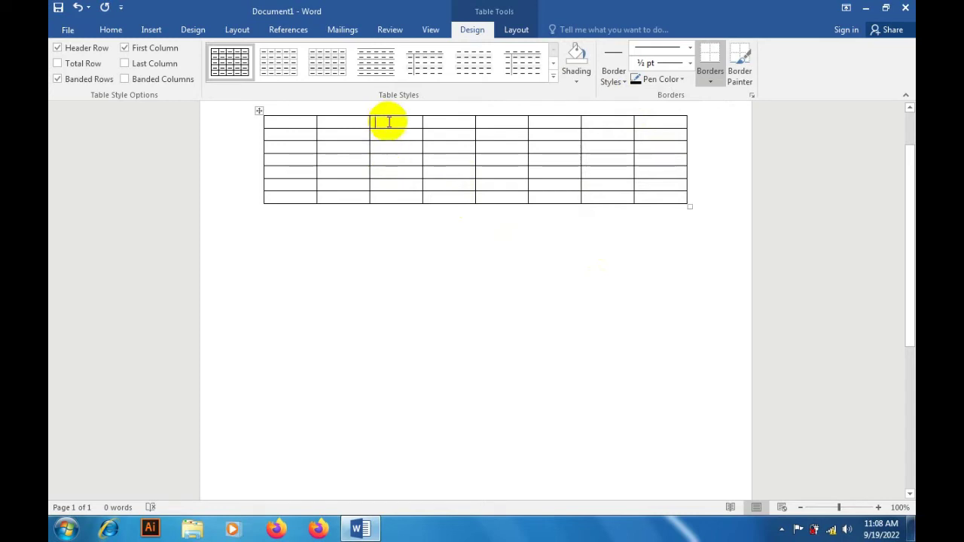
pyautogui.click(577, 70)
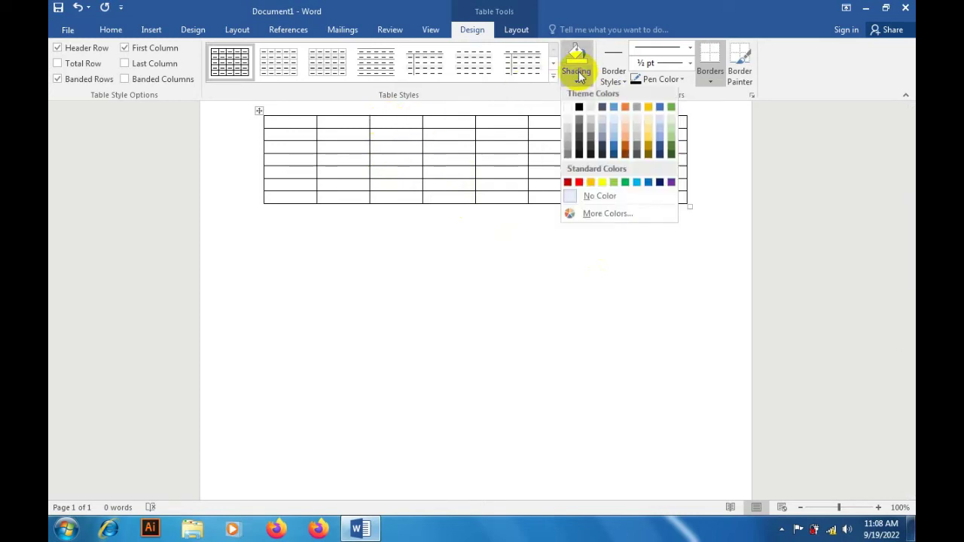
pyautogui.click(591, 112)
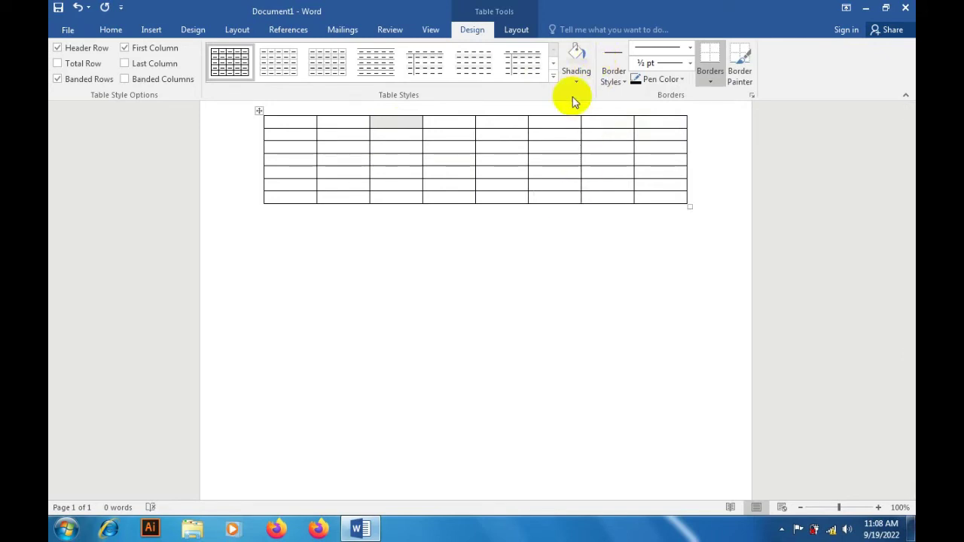
# Shade a third-row cell light grey as well
pyautogui.click(576, 76)
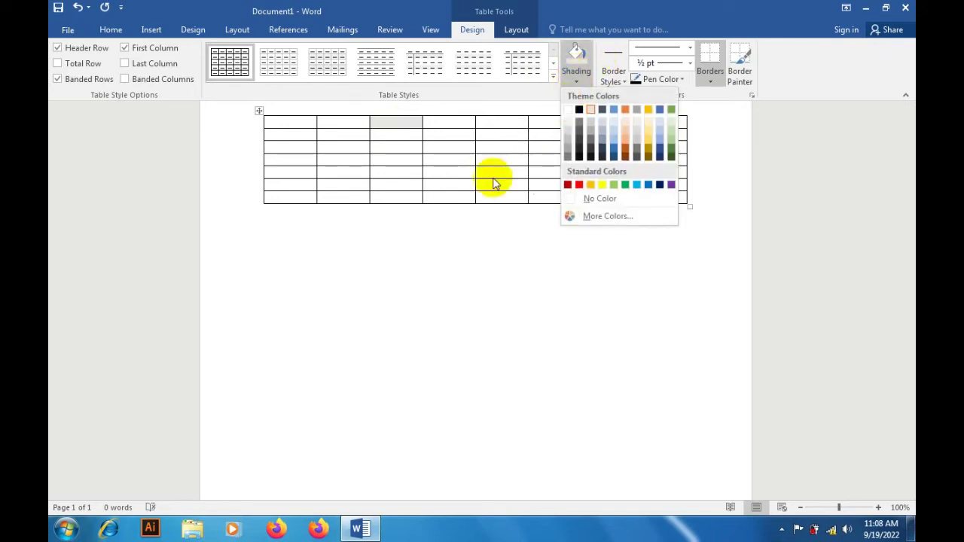
pyautogui.click(444, 143)
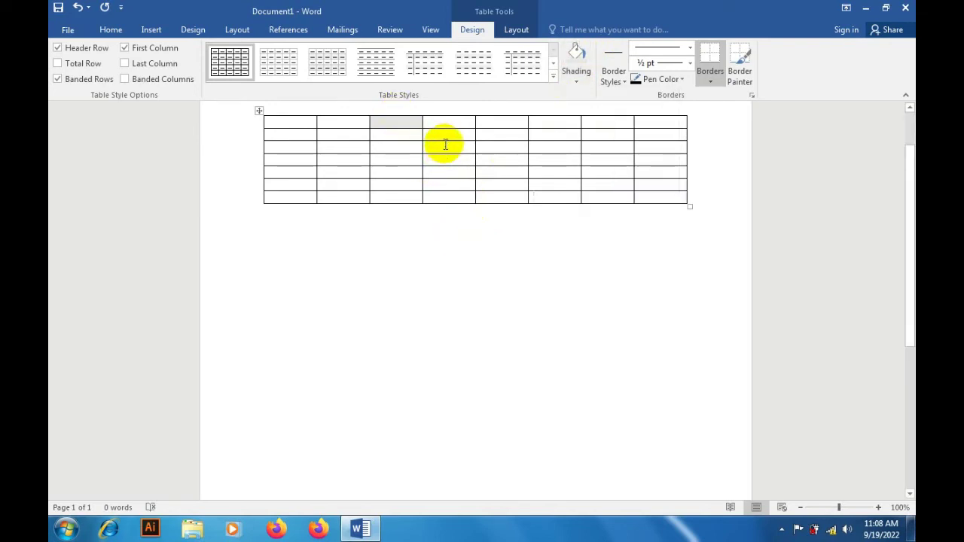
pyautogui.click(444, 146)
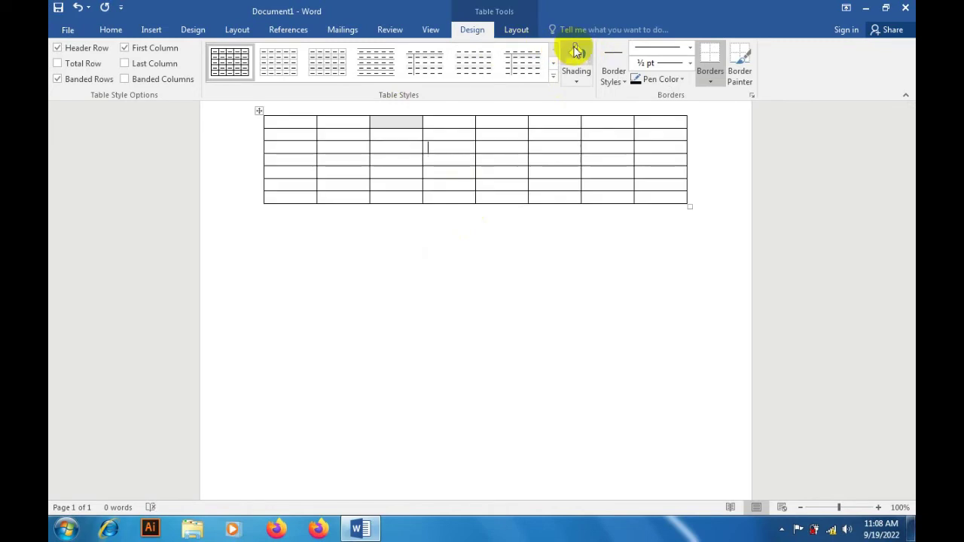
pyautogui.click(575, 83)
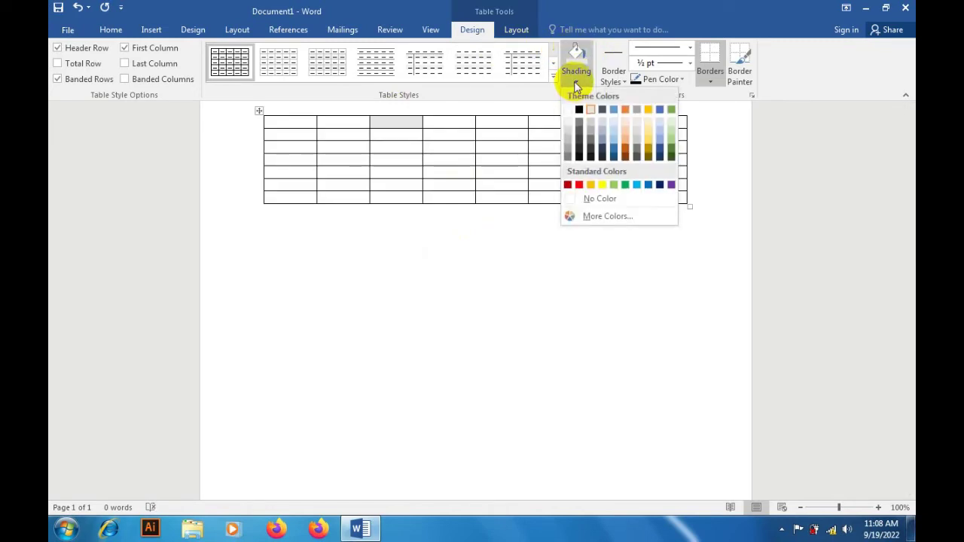
pyautogui.click(582, 109)
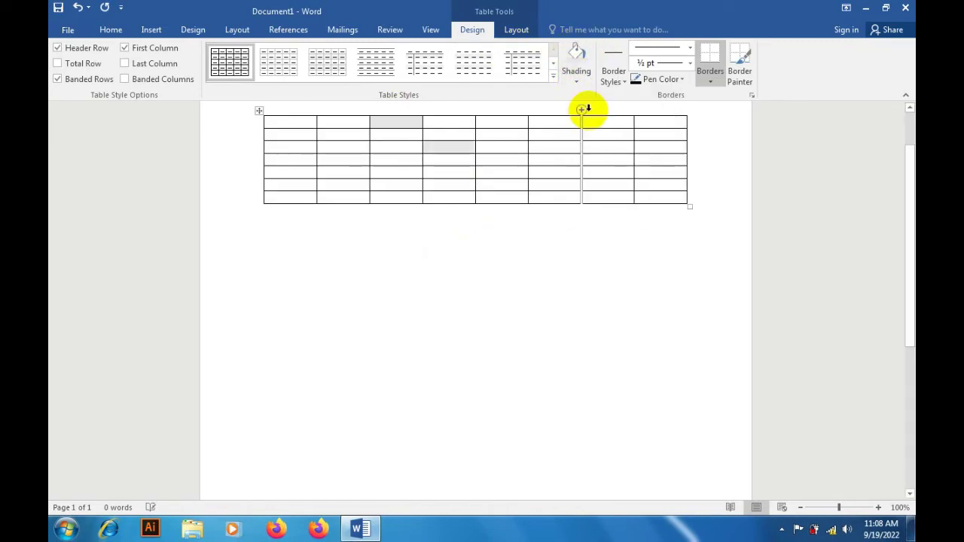
pyautogui.click(555, 231)
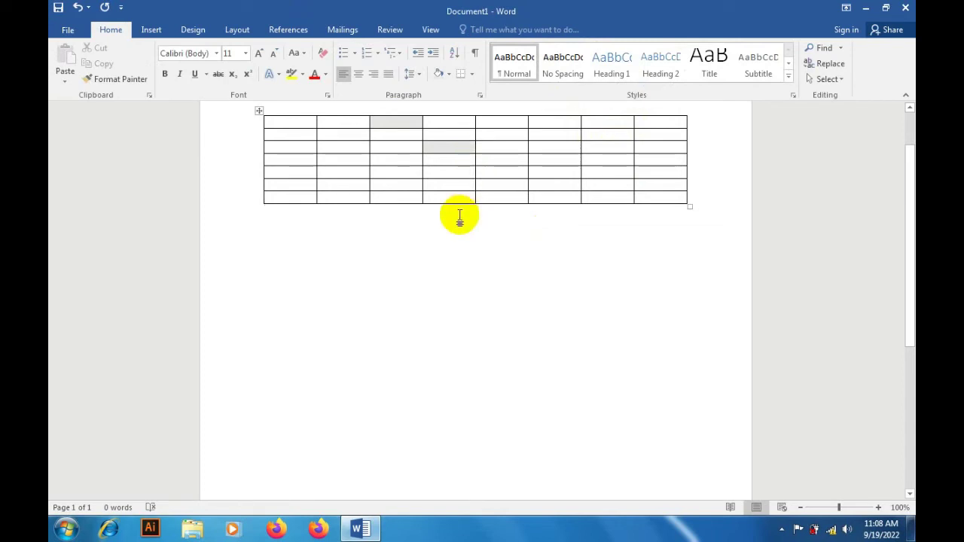
pyautogui.click(563, 122)
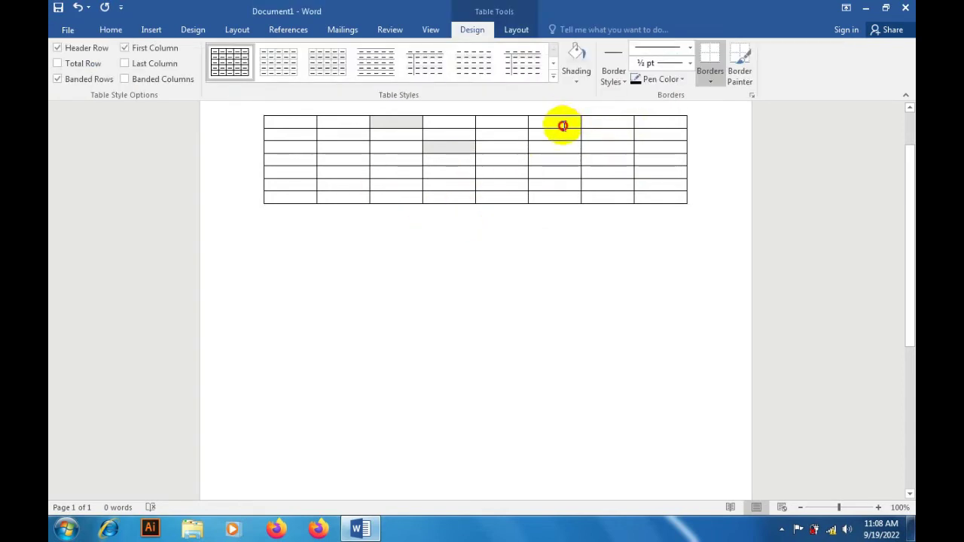
# Fill the sixth column dark brown, then reset it to No Color
pyautogui.moveTo(563, 123); pyautogui.dragTo(563, 194)
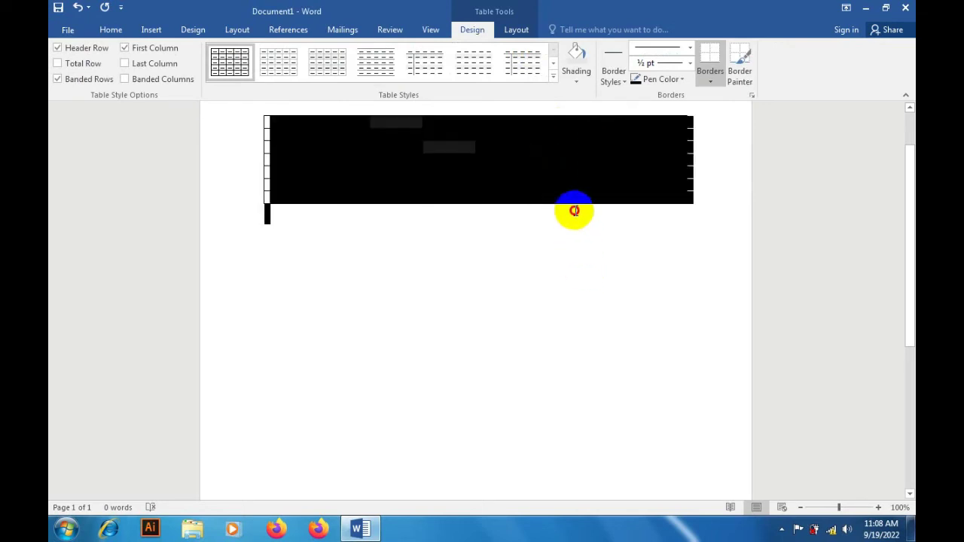
pyautogui.moveTo(563, 194); pyautogui.dragTo(558, 199)
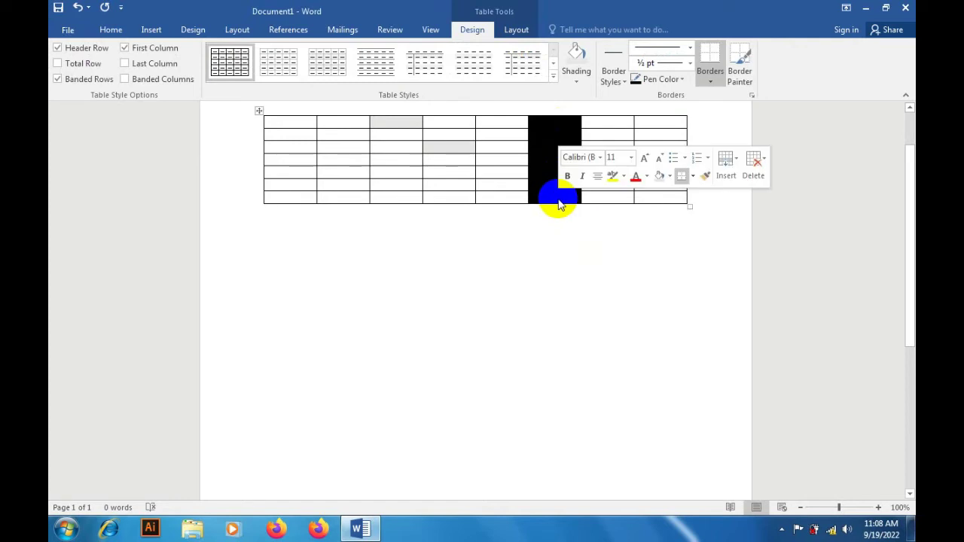
pyautogui.click(578, 76)
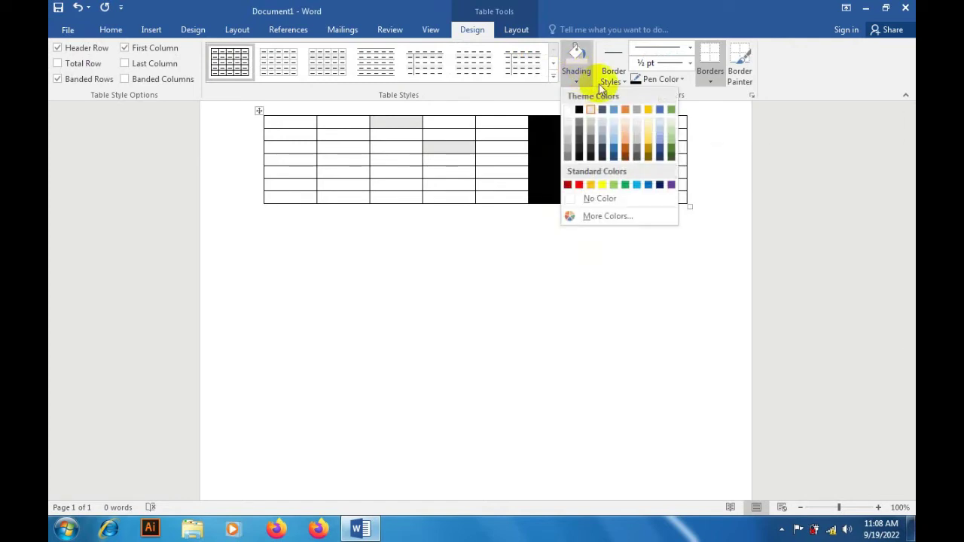
pyautogui.click(610, 128)
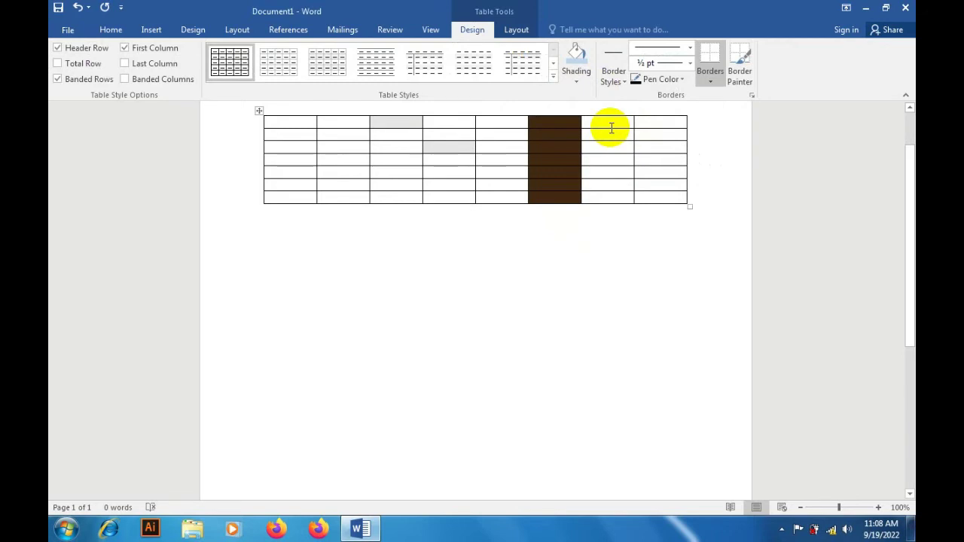
pyautogui.click(576, 81)
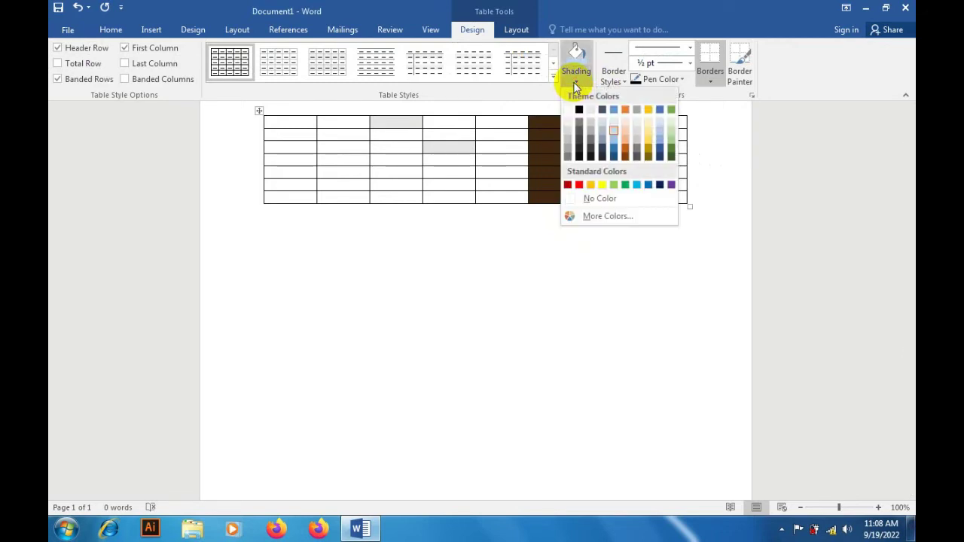
pyautogui.click(559, 188)
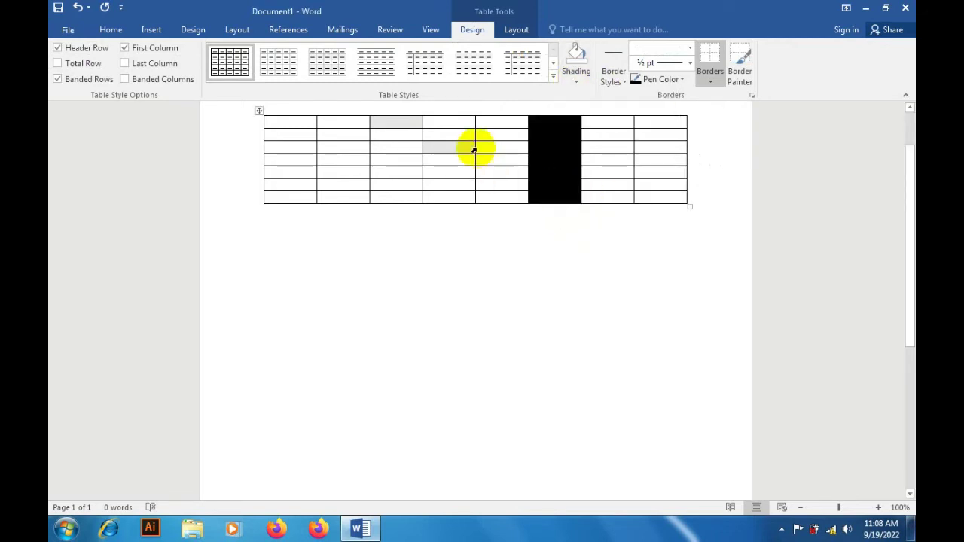
# Remove the grey shading from the third-row cell with No Color
pyautogui.click(465, 144)
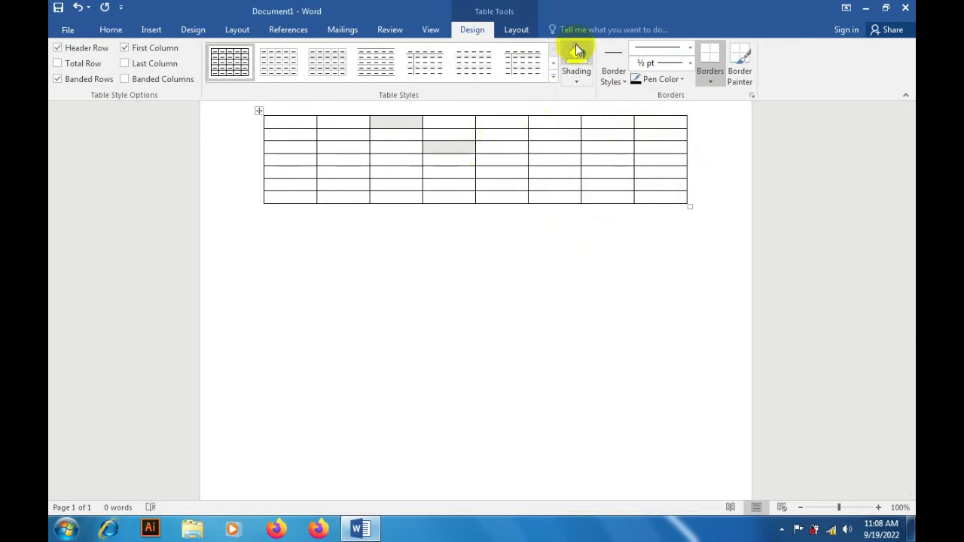
pyautogui.click(580, 81)
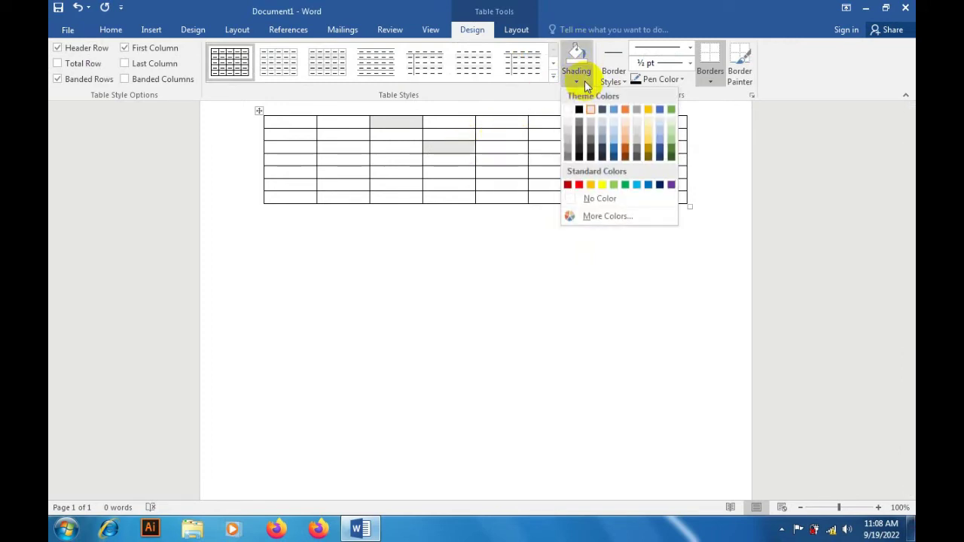
pyautogui.click(570, 194)
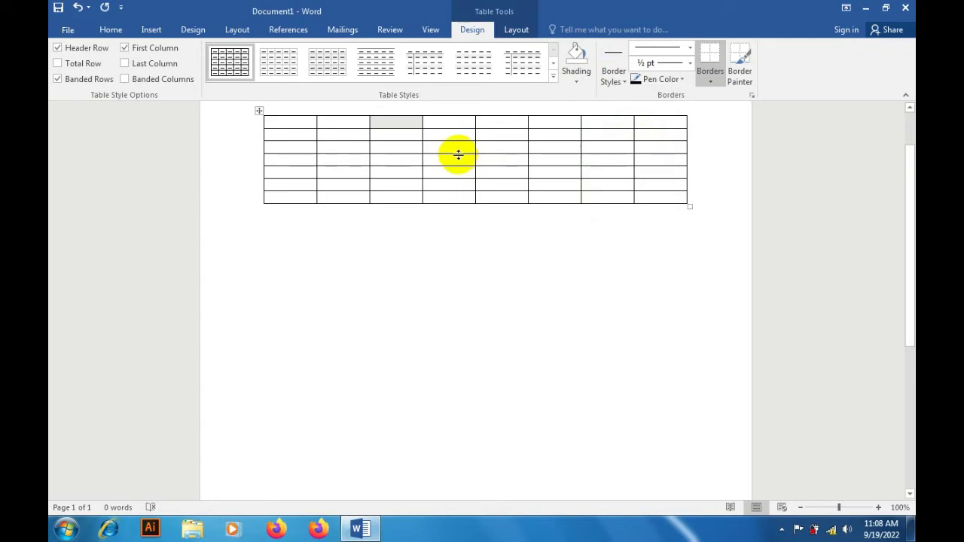
pyautogui.moveTo(403, 128)
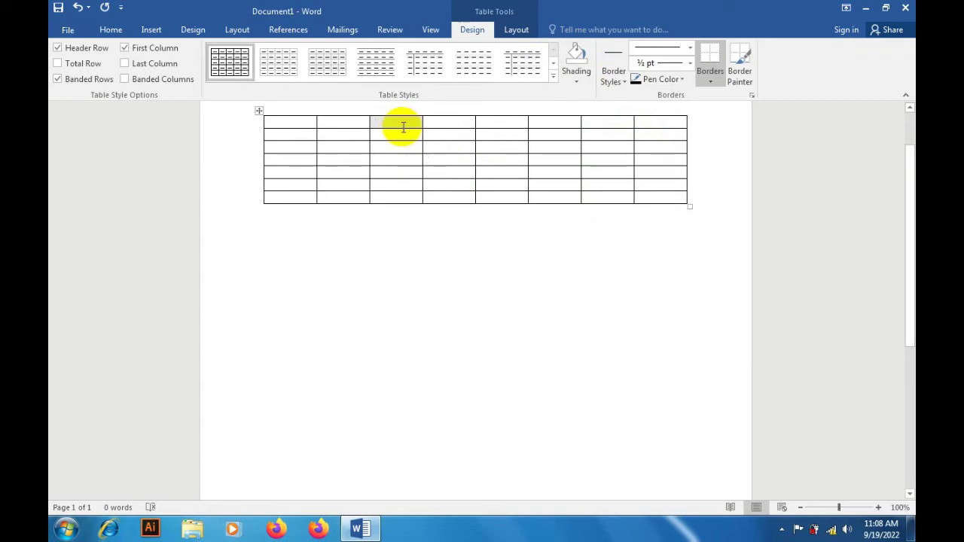
# Set the top-row cell to No Color, then select all eight top-row cells for their context menu
pyautogui.click(576, 85)
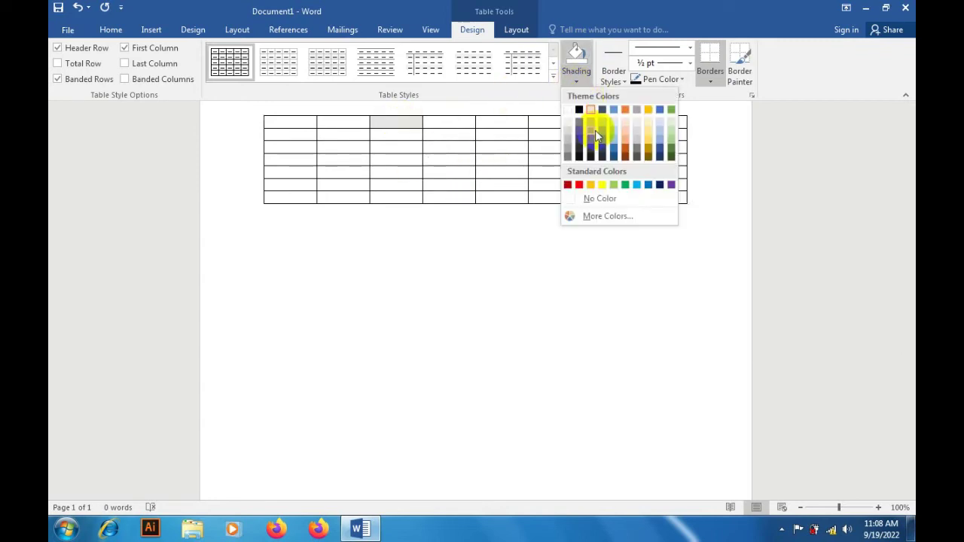
pyautogui.click(568, 198)
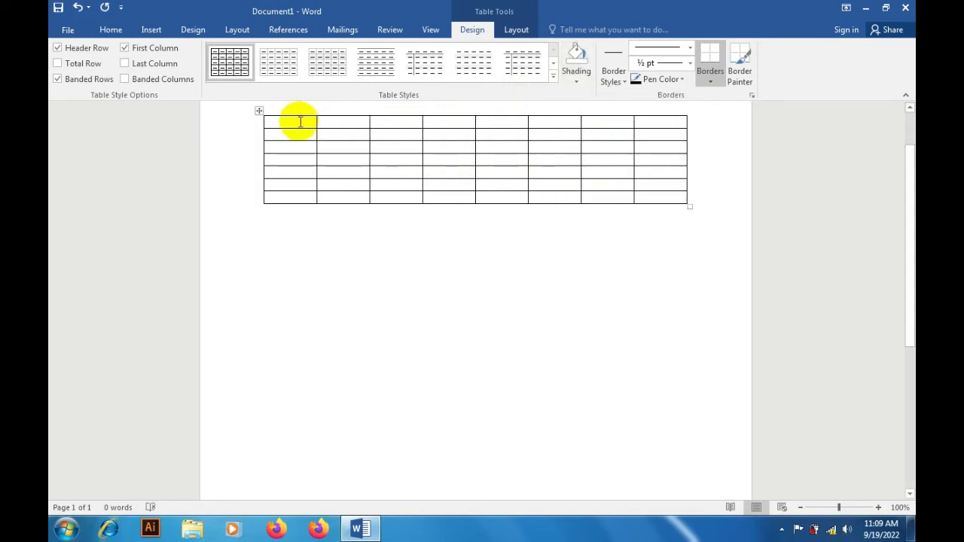
pyautogui.moveTo(299, 122)
pyautogui.mouseDown()
pyautogui.moveTo(545, 88)
pyautogui.moveTo(578, 177)
pyautogui.mouseUp()
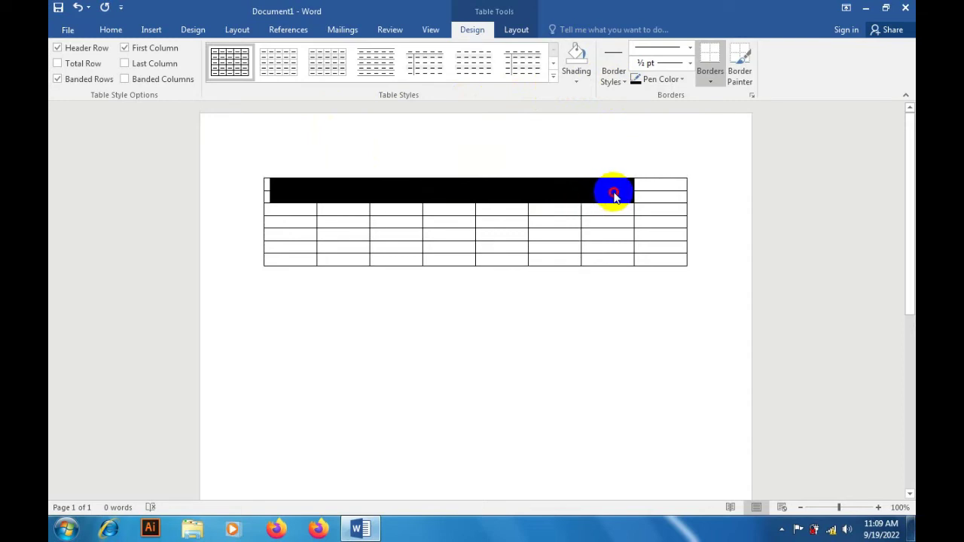
pyautogui.moveTo(578, 178); pyautogui.dragTo(652, 186)
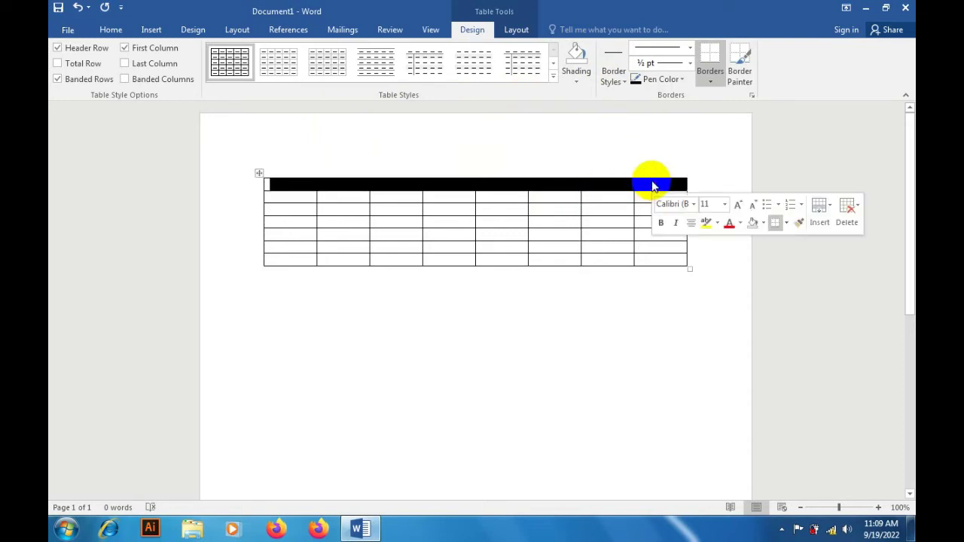
pyautogui.rightClick(591, 188)
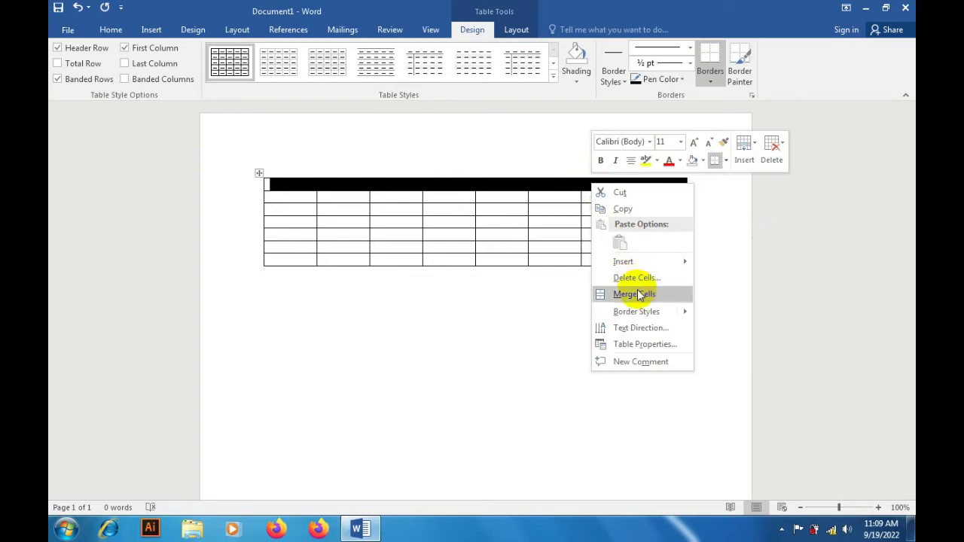
# Use Merge Cells to join the eight selected top-row cells into one full-width cell
pyautogui.click(637, 293)
pyautogui.click(574, 300)
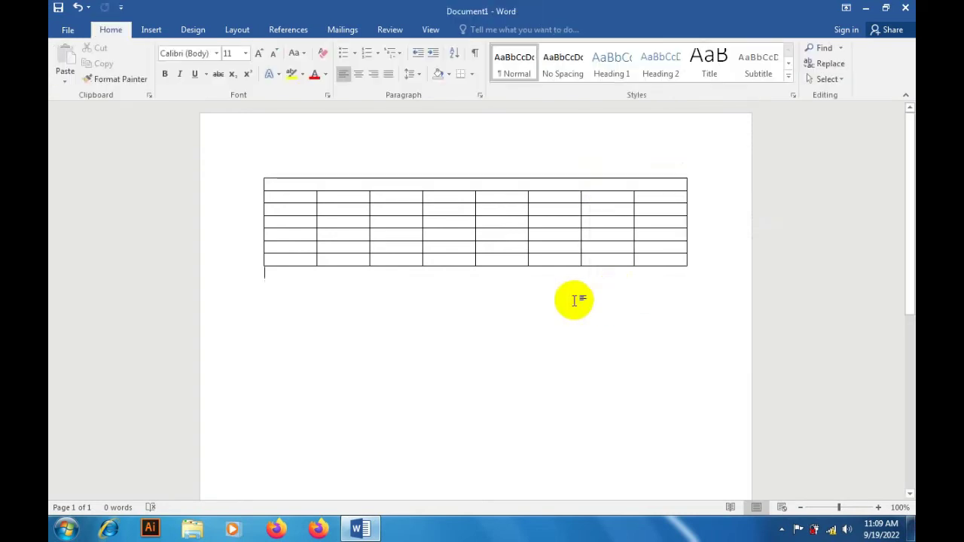
# Type 'Date sheet of the students' in the merged top cell and select it
pyautogui.click(487, 185)
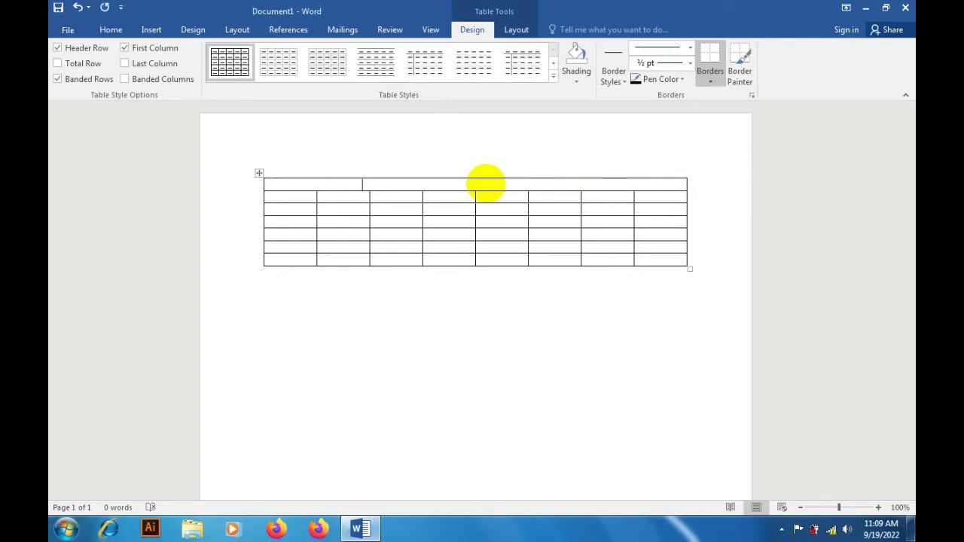
pyautogui.write('da')
pyautogui.write(' sheet of the')
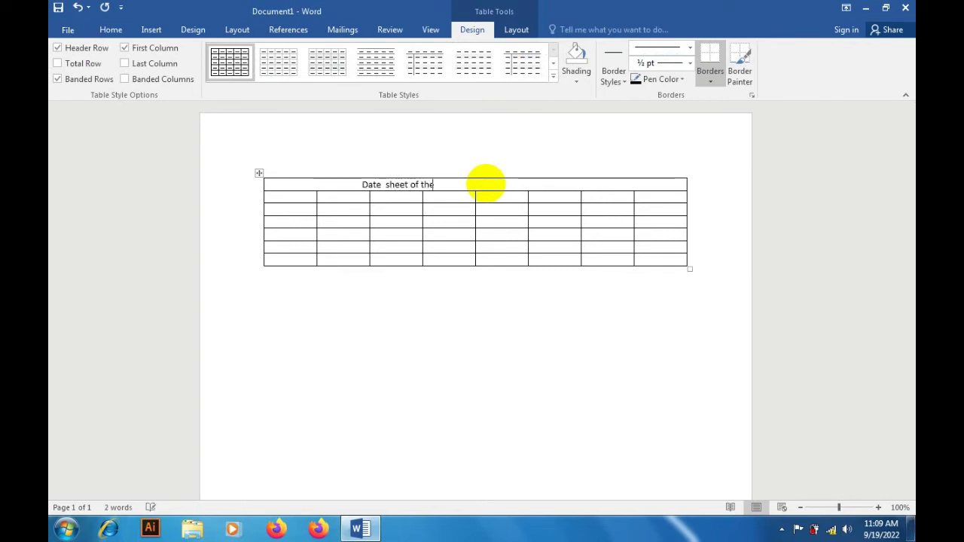
pyautogui.write('dents')
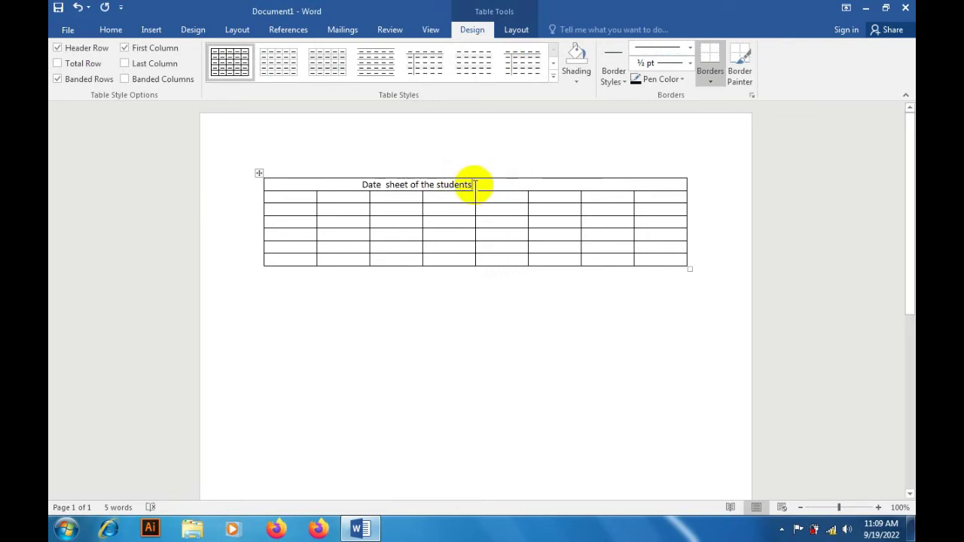
pyautogui.moveTo(474, 184); pyautogui.dragTo(354, 187)
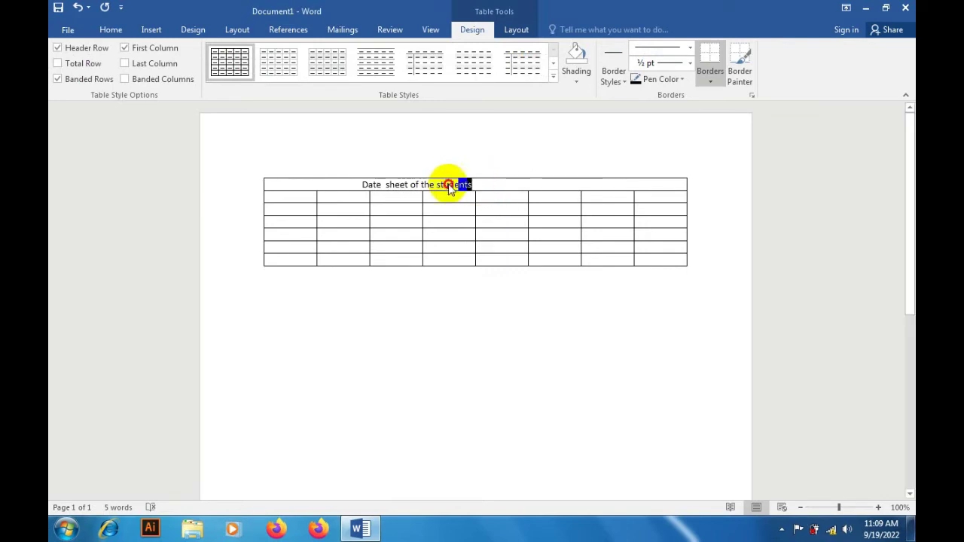
# Try a highlight colour and a smaller font size on the title via the mini toolbar
pyautogui.rightClick(353, 187)
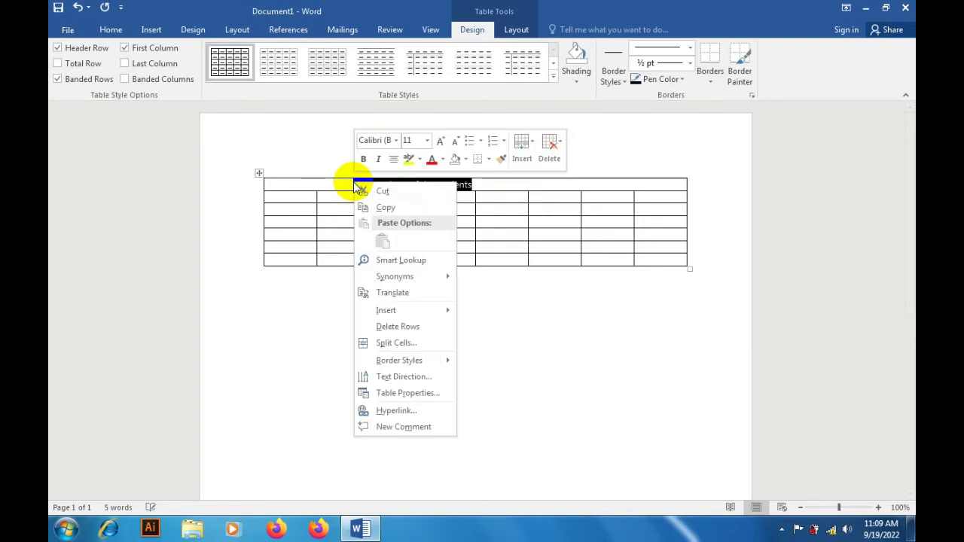
pyautogui.click(421, 159)
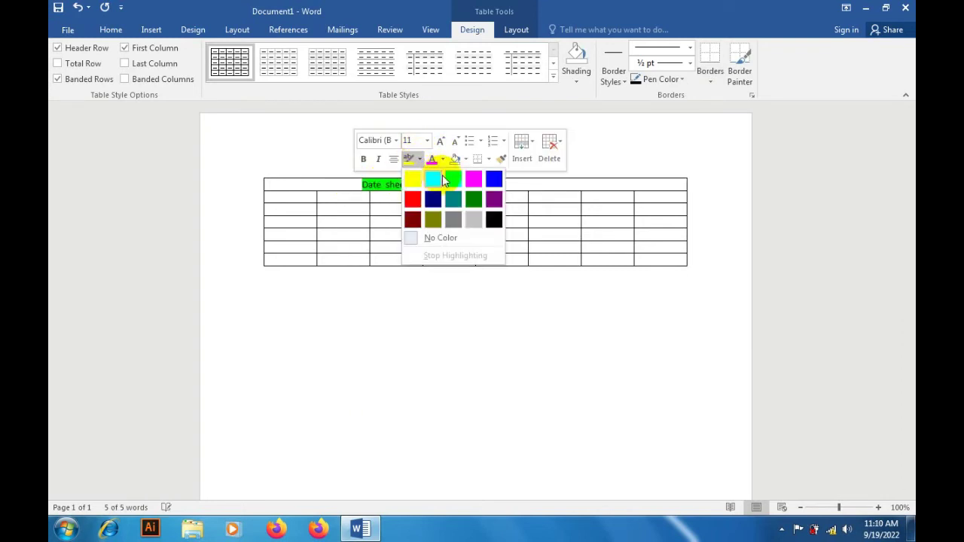
pyautogui.click(474, 222)
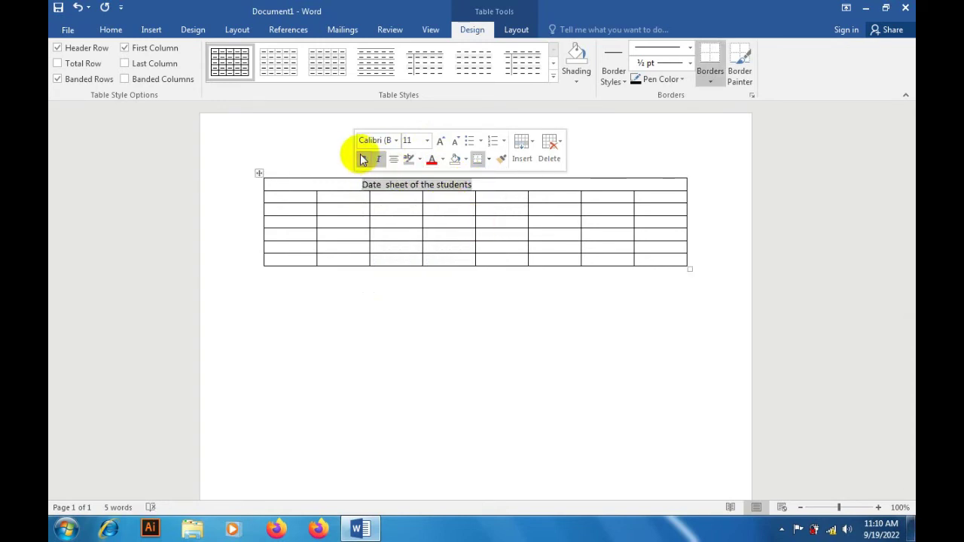
pyautogui.click(457, 143)
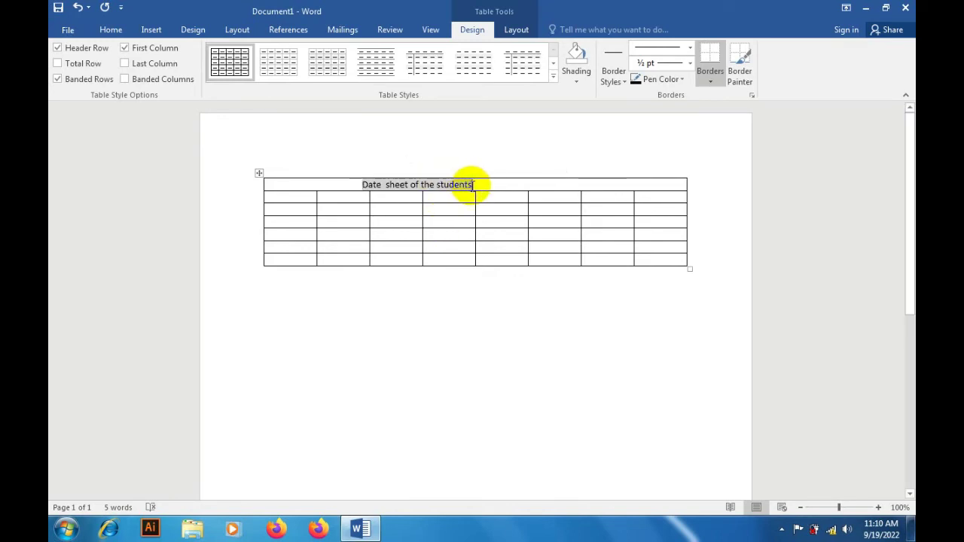
pyautogui.moveTo(468, 184)
pyautogui.mouseDown()
pyautogui.moveTo(354, 189)
pyautogui.moveTo(486, 173)
pyautogui.mouseUp()
pyautogui.click(354, 187)
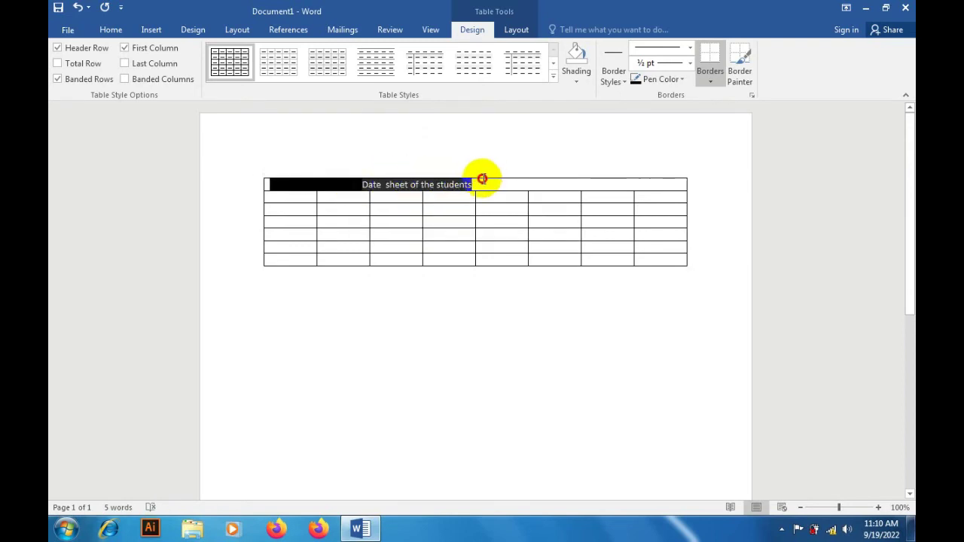
# Select the whole title line, grow it to 24 pt, then shrink it back to 11 pt
pyautogui.doubleClick(454, 180)
pyautogui.tripleClick(454, 181)
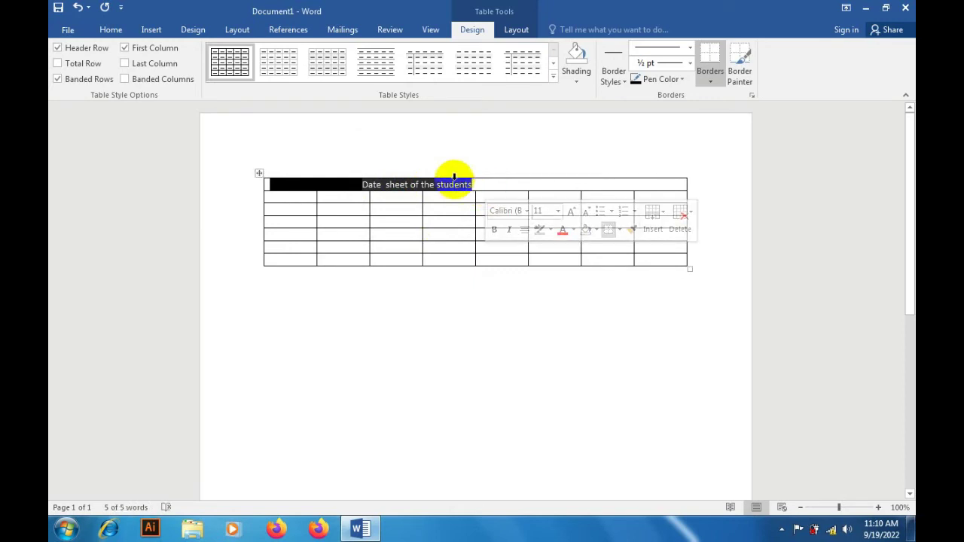
pyautogui.doubleClick(572, 212)
pyautogui.doubleClick(572, 212)
pyautogui.doubleClick(572, 212)
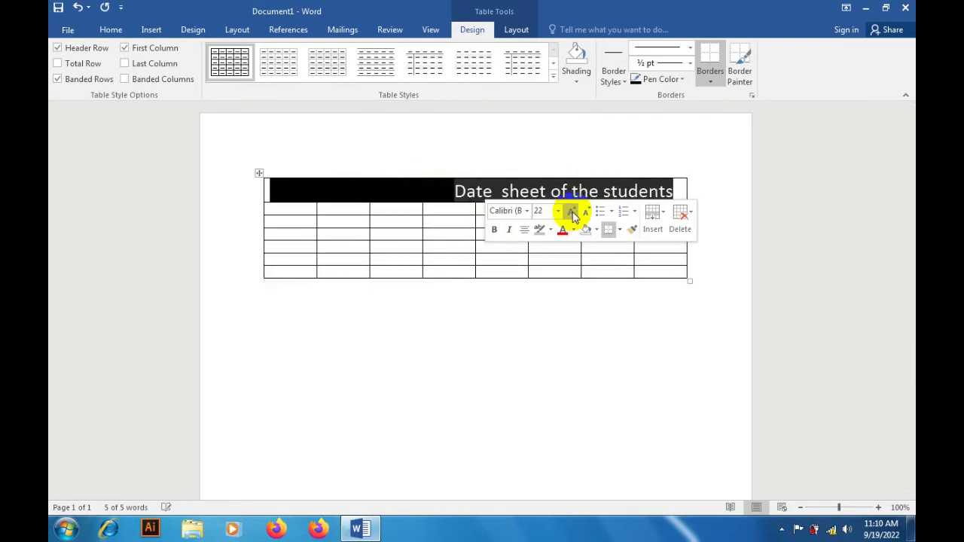
pyautogui.click(573, 213)
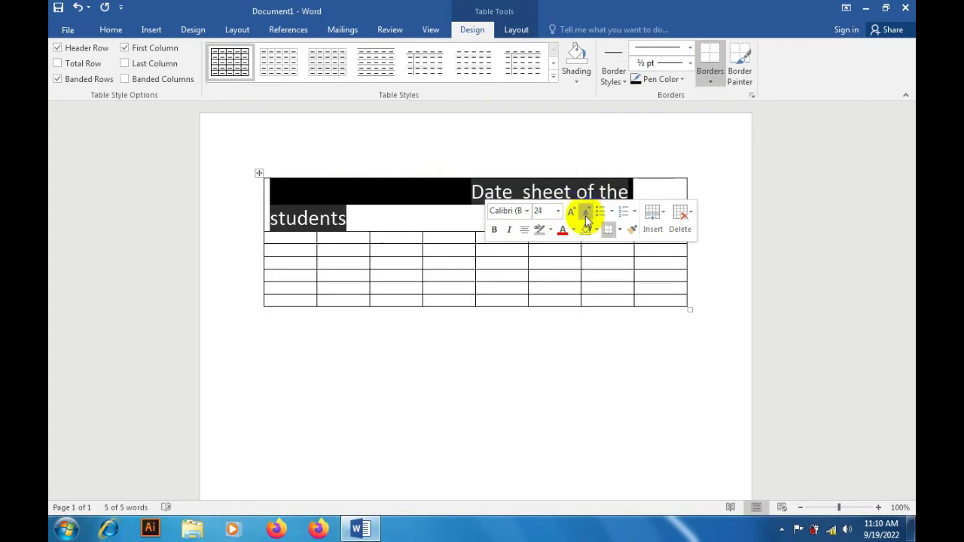
pyautogui.doubleClick(585, 212)
pyautogui.doubleClick(585, 212)
pyautogui.doubleClick(584, 212)
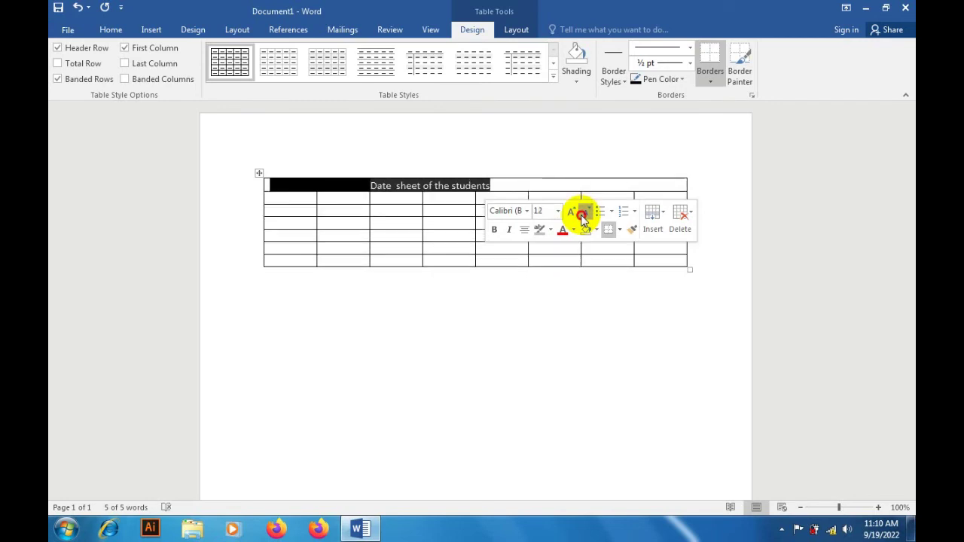
pyautogui.click(585, 212)
pyautogui.click(585, 213)
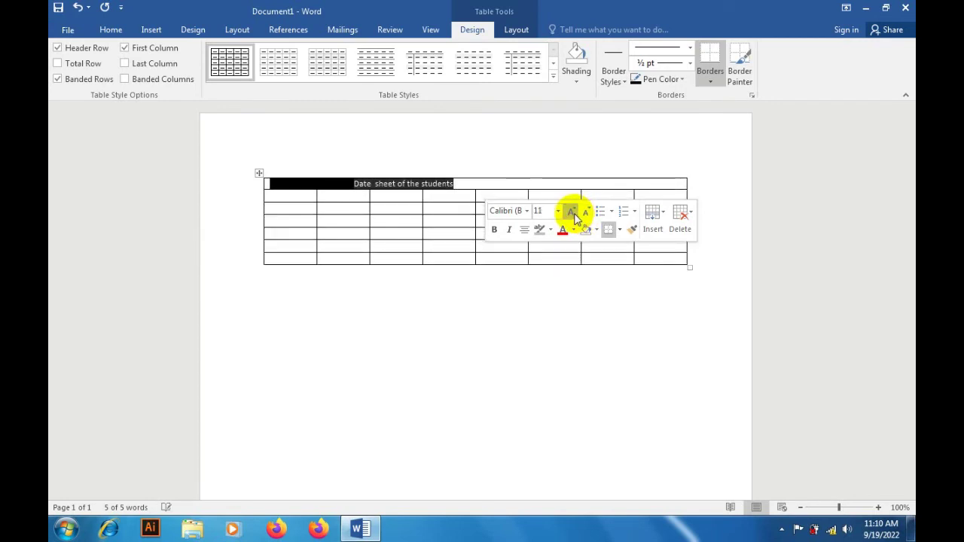
pyautogui.click(572, 214)
# Apply the four-diamond bullet from the Bullets gallery to the title
pyautogui.click(601, 213)
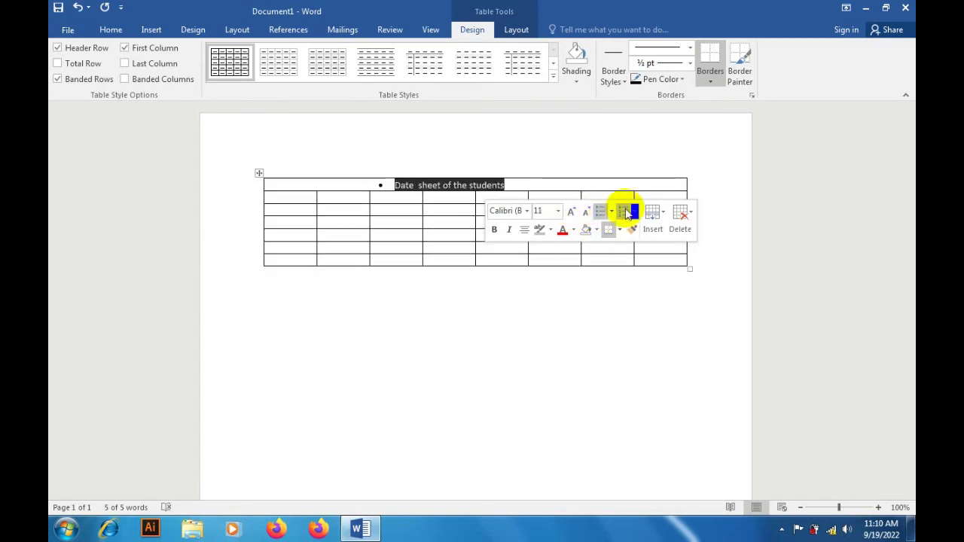
pyautogui.click(631, 212)
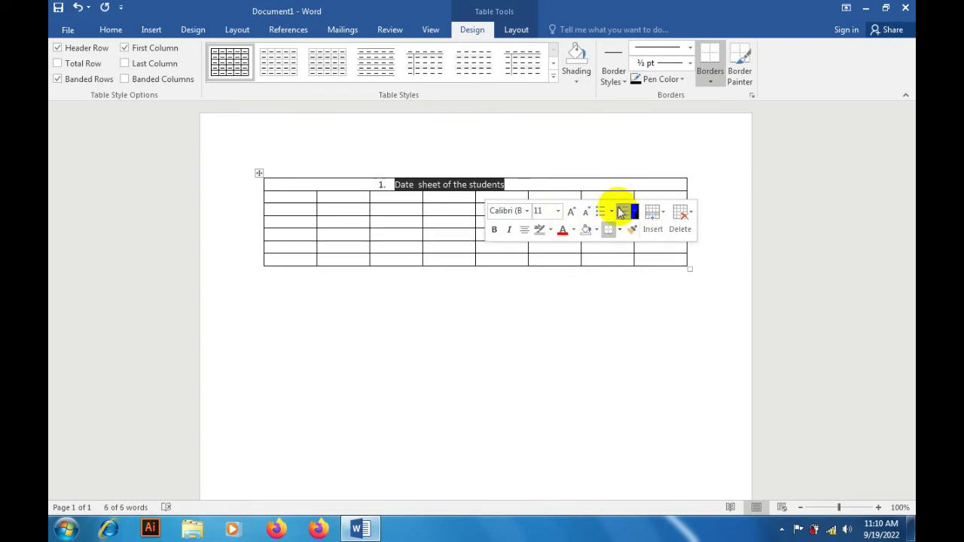
pyautogui.click(612, 213)
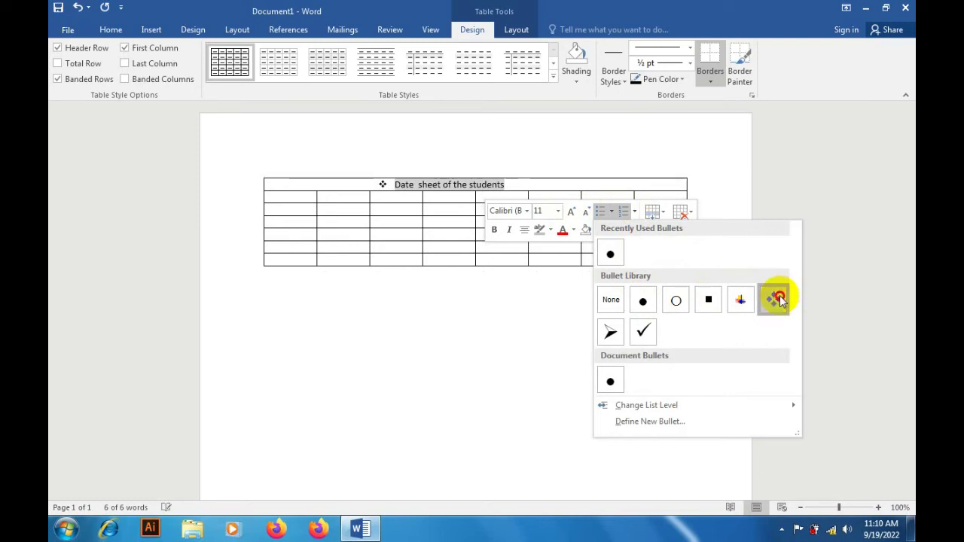
pyautogui.click(776, 299)
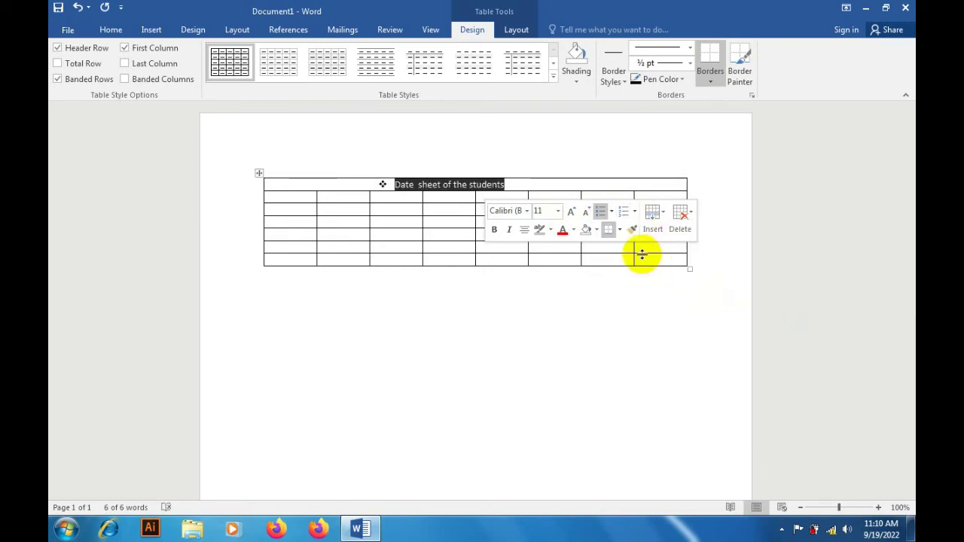
# Set the header text in Baskerville Old Face, centre it, and add a bottom border to its cell
pyautogui.click(526, 210)
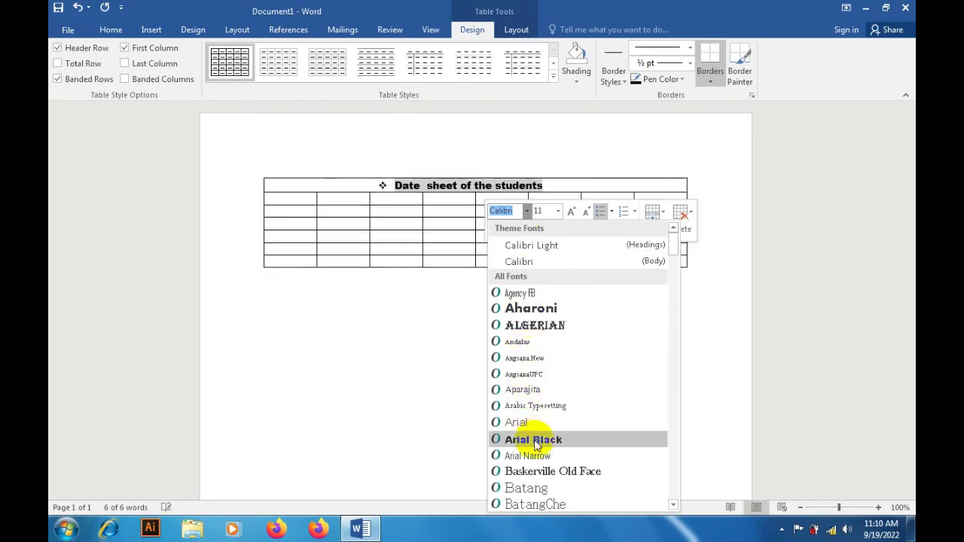
pyautogui.click(535, 471)
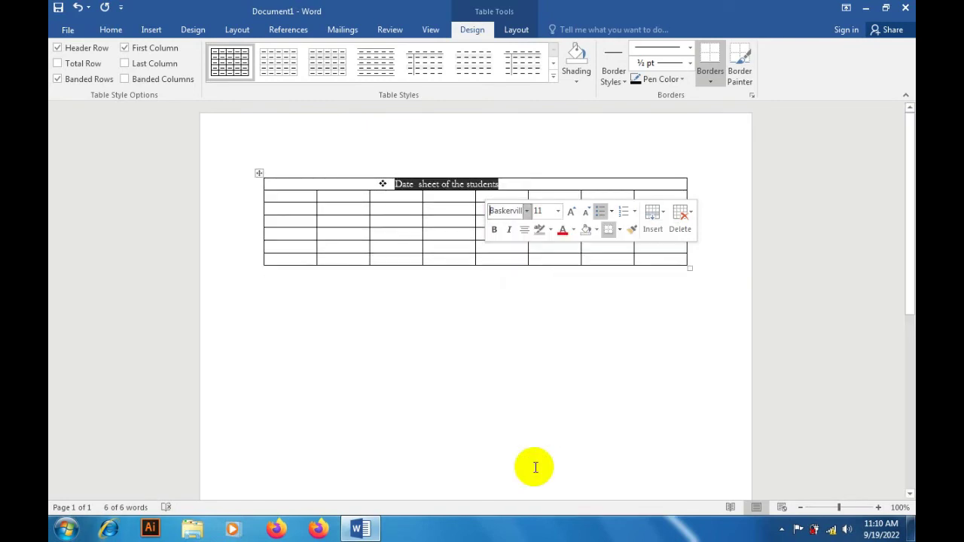
pyautogui.click(525, 230)
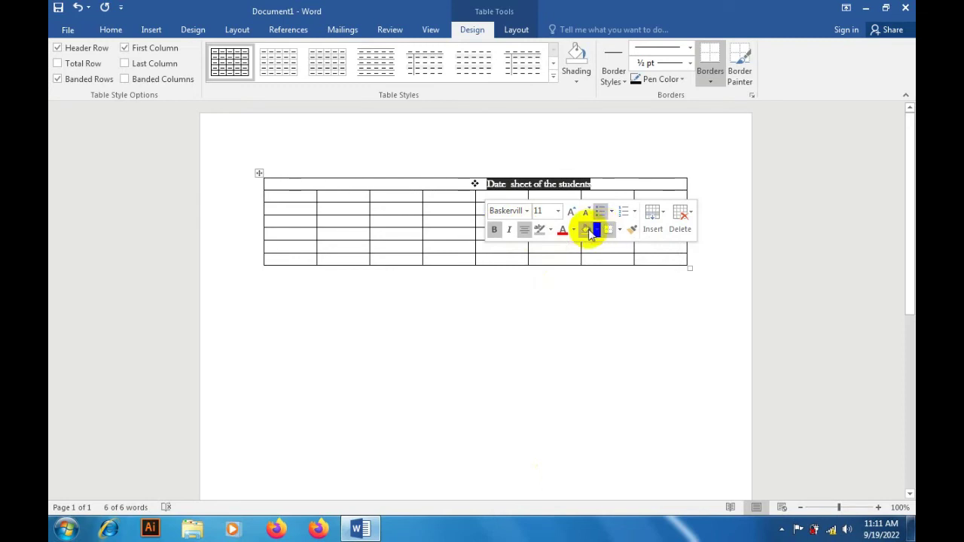
pyautogui.click(618, 230)
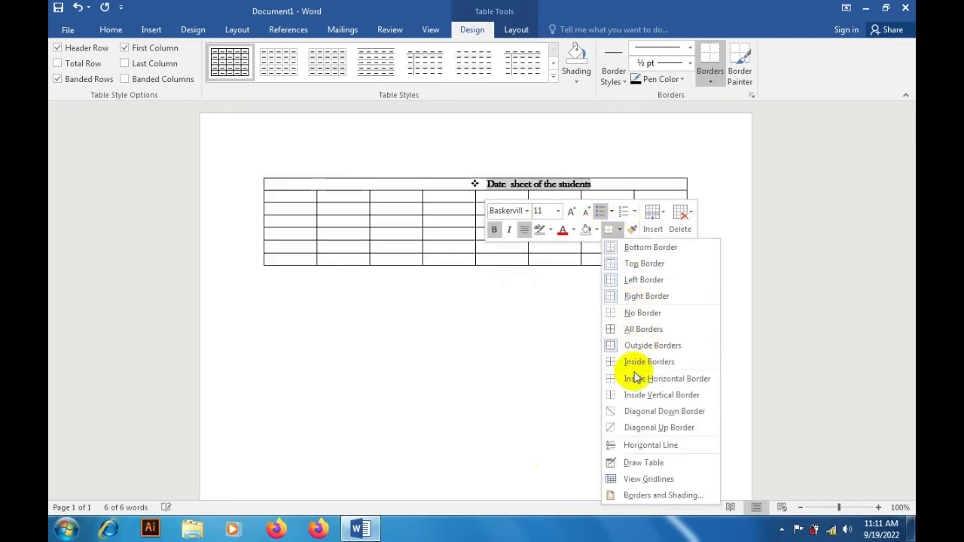
pyautogui.click(632, 248)
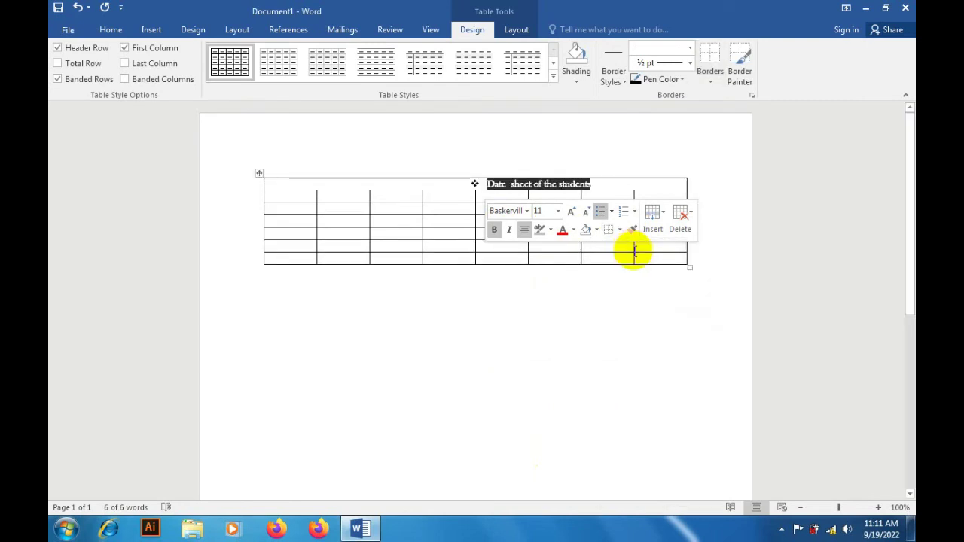
pyautogui.click(622, 309)
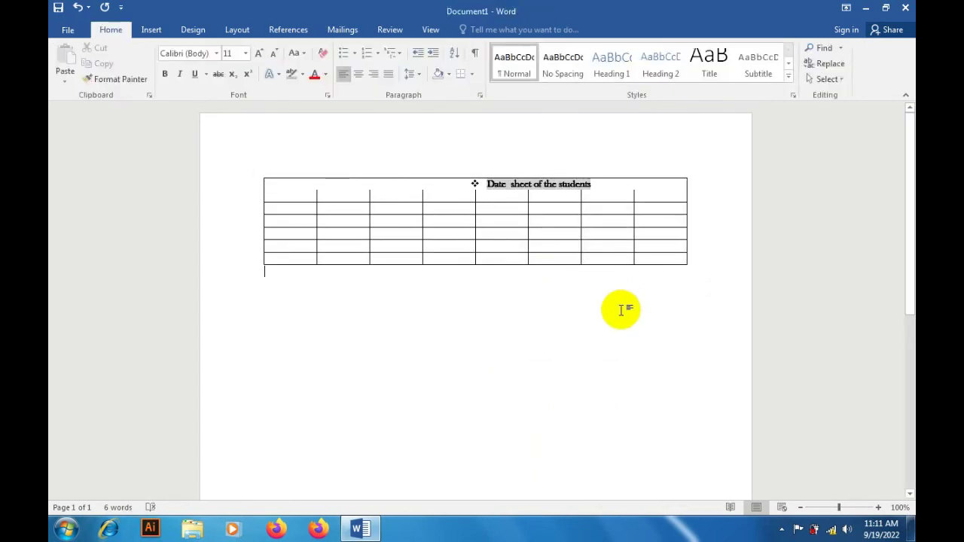
# Undo the bullet and font changes and step back through the earlier font size changes
pyautogui.hotkey('ctrl', 'a')
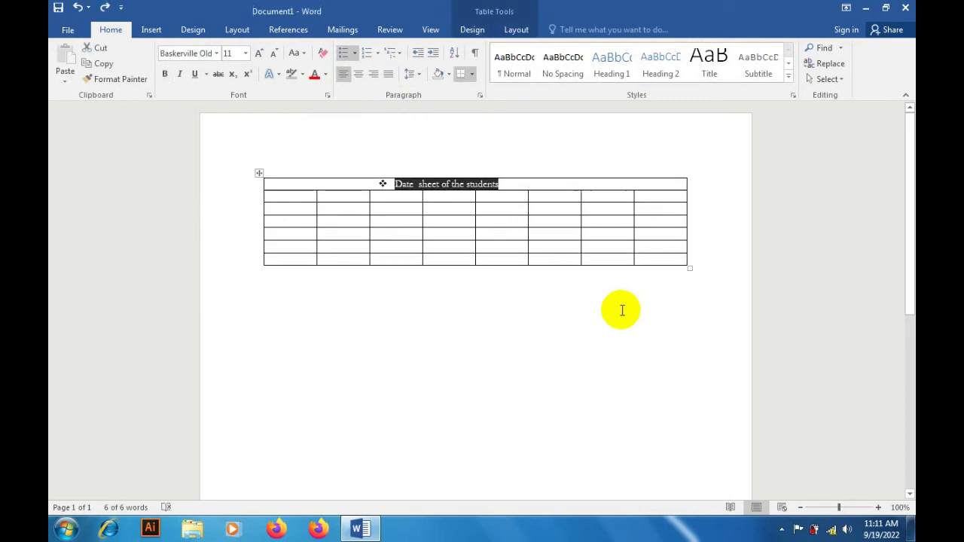
pyautogui.click(452, 150)
pyautogui.click(466, 437)
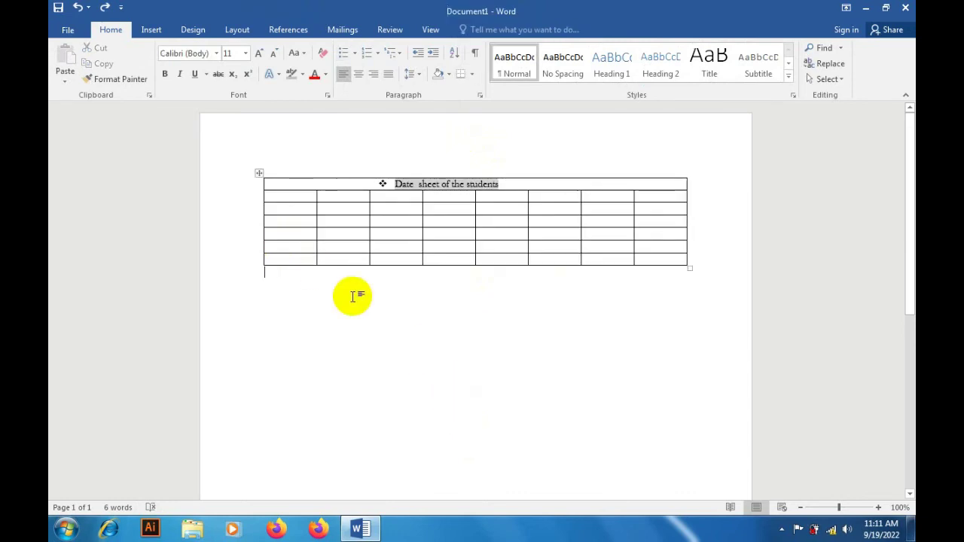
pyautogui.hotkey('ctrl', 'z')
# Undo the remaining header formatting until the title text is gone and the table is empty
pyautogui.hotkey('ctrl', 'z')
pyautogui.hotkey('ctrl', 'shift', '.')
pyautogui.hotkey('ctrl', 'shift', '.')
pyautogui.hotkey('ctrl', 'shift', '.')
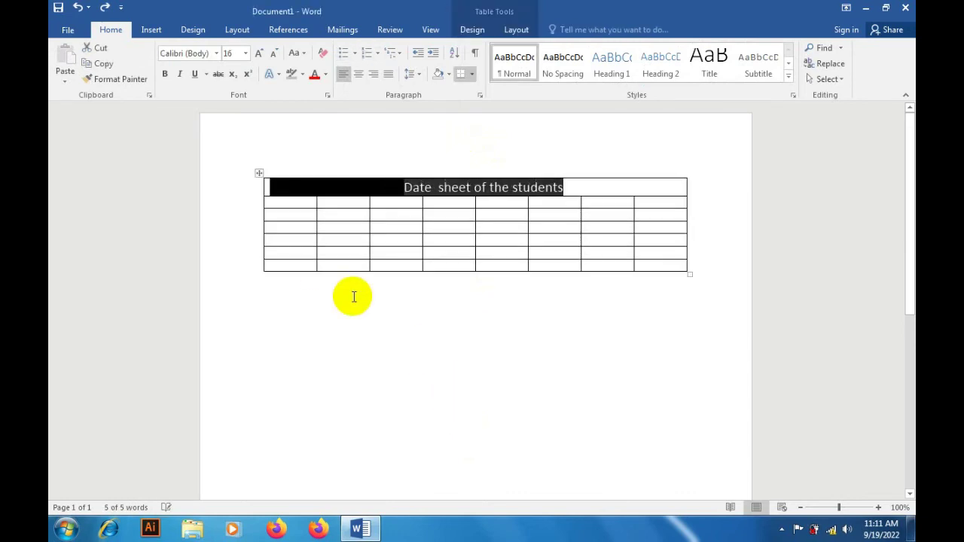
pyautogui.hotkey('ctrl', 'shift', '.')
pyautogui.hotkey('ctrl', 'shift', '.')
pyautogui.hotkey('ctrl', 'shift', '.')
pyautogui.hotkey('ctrl', 'shift', '.')
pyautogui.hotkey('ctrl', 'shift', ',')
pyautogui.hotkey('ctrl', 'shift', ',')
pyautogui.hotkey('ctrl', 'shift', ',')
pyautogui.hotkey('ctrl', 'z')
pyautogui.hotkey('ctrl', 'z')
pyautogui.hotkey('ctrl', 'z')
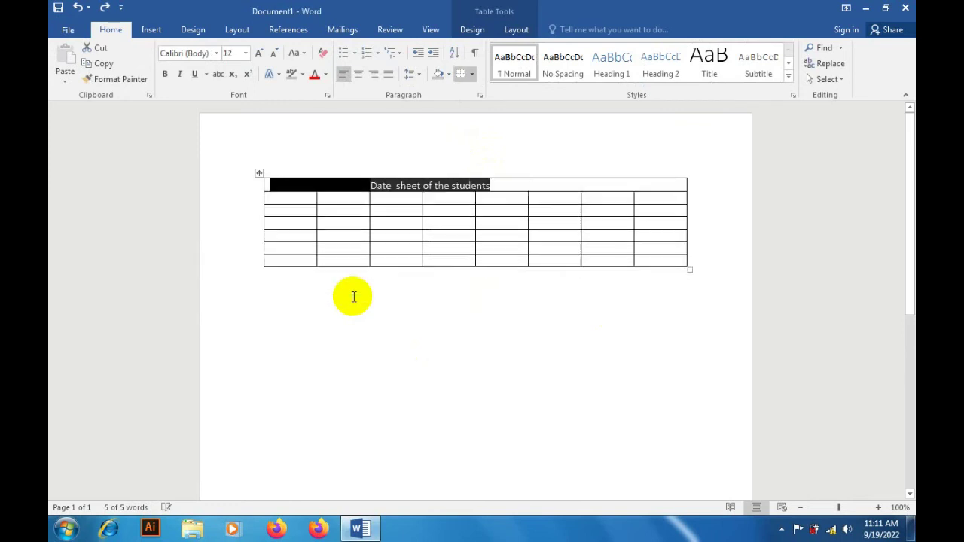
pyautogui.hotkey('ctrl', 'z')
pyautogui.hotkey('ctrl', 'z')
pyautogui.hotkey('ctrl', 'z')
pyautogui.hotkey('ctrl', 'z')
pyautogui.hotkey('ctrl', 'z')
pyautogui.hotkey('ctrl', 'z')
pyautogui.hotkey('ctrl', 'z')
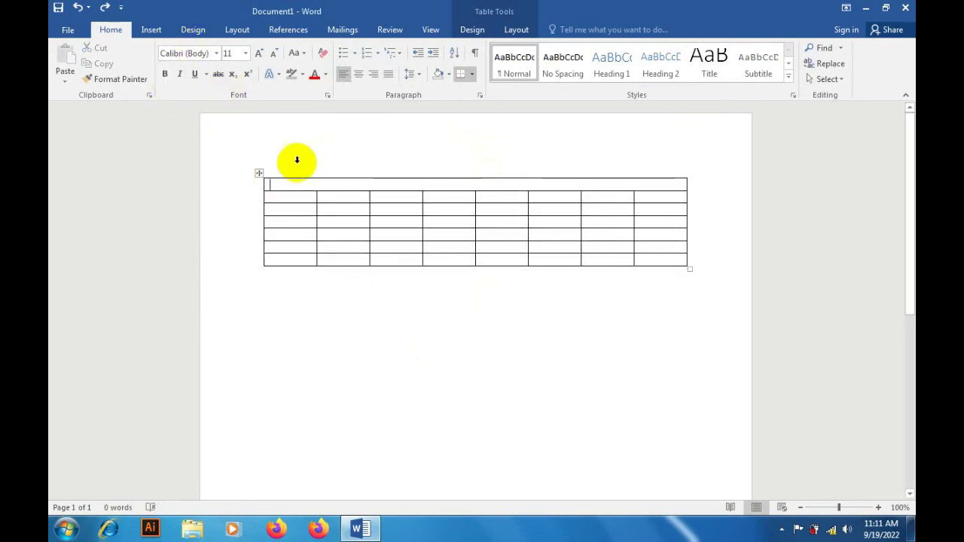
pyautogui.moveTo(290, 159); pyautogui.dragTo(493, 268)
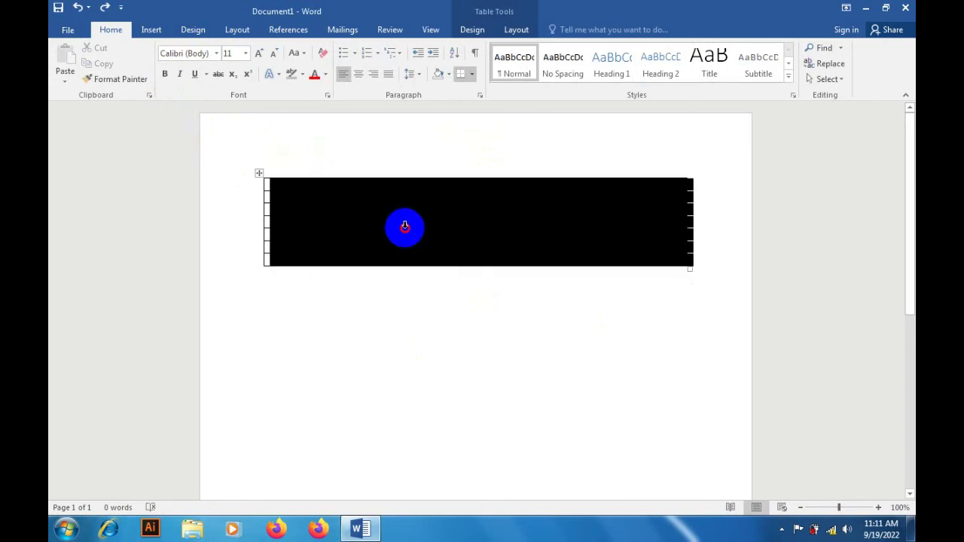
pyautogui.click(493, 269)
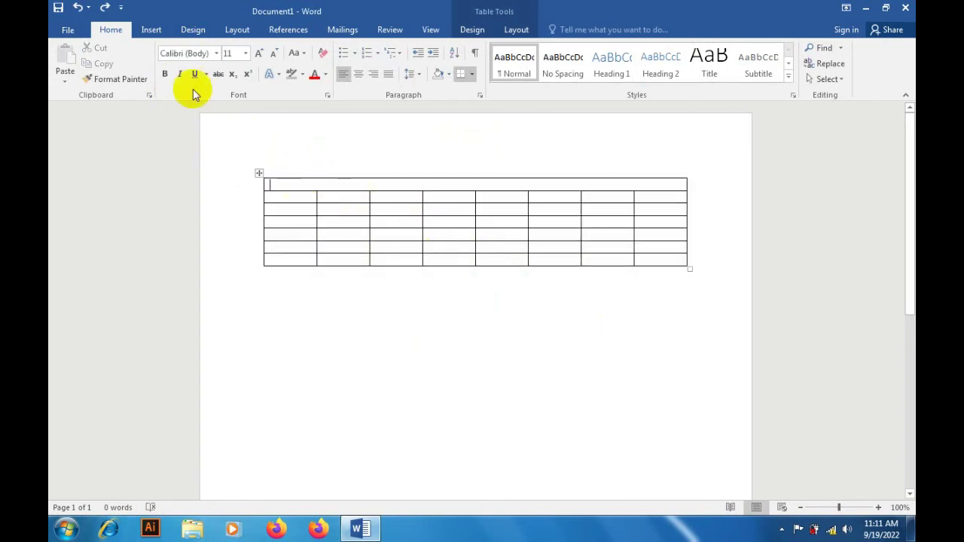
pyautogui.click(151, 29)
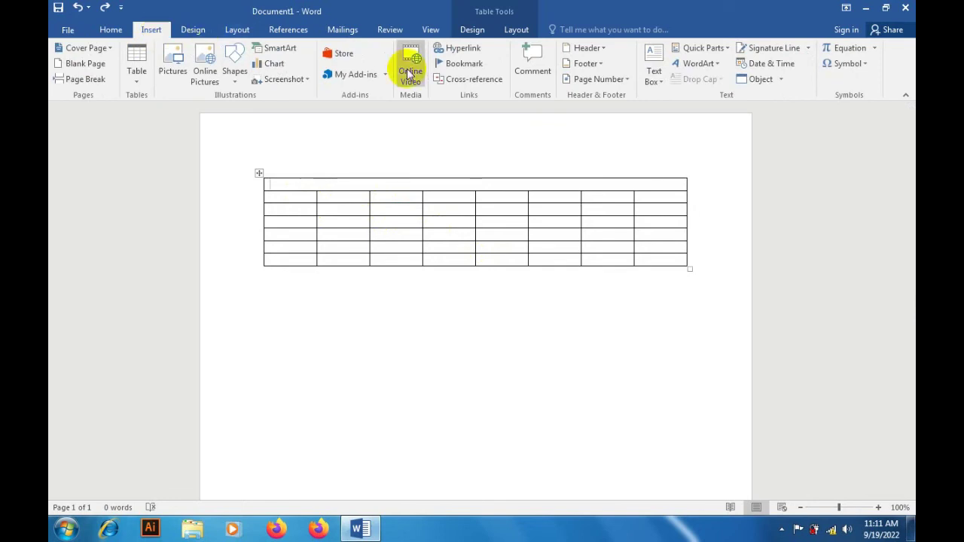
# Choose the 'Double solid lines, 1/2 pt' border style so Border Painter is active
pyautogui.click(472, 29)
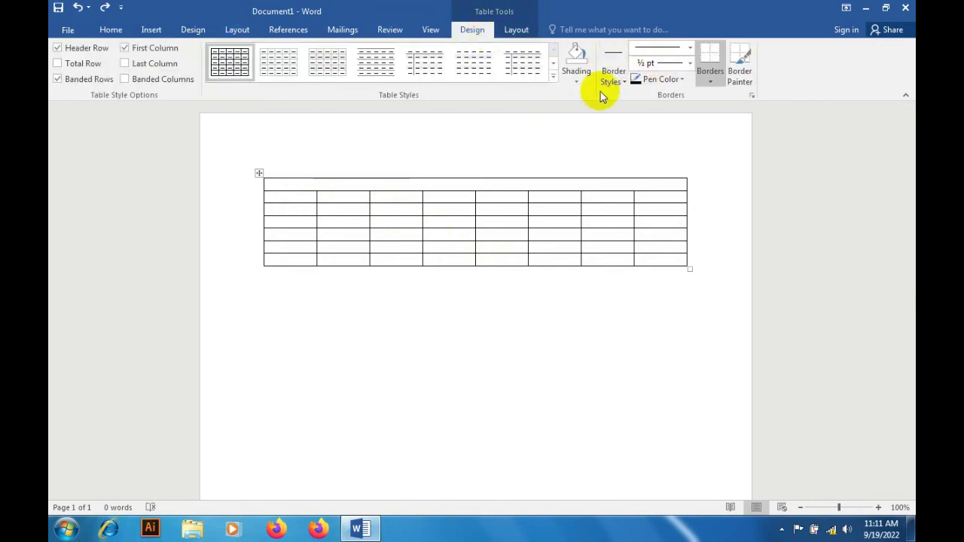
pyautogui.click(621, 79)
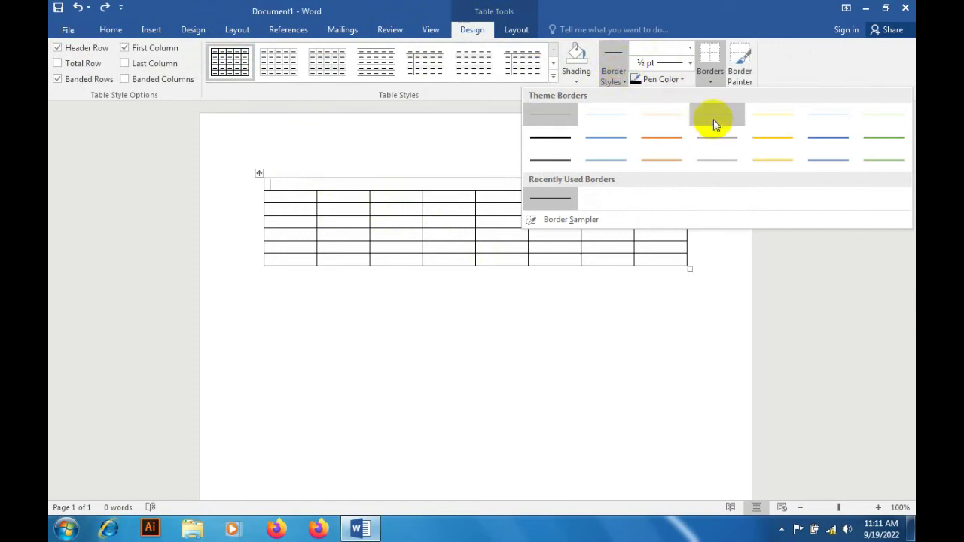
pyautogui.click(622, 79)
pyautogui.click(621, 77)
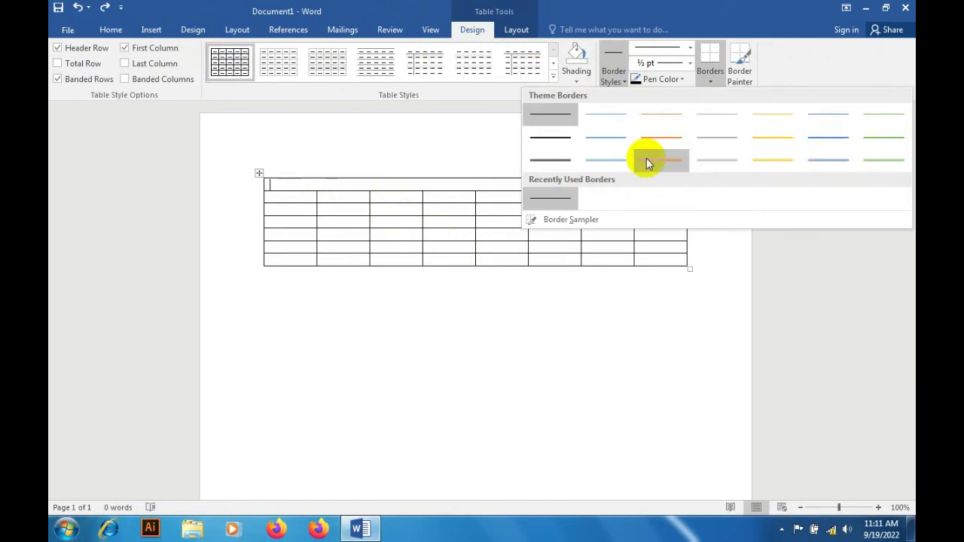
pyautogui.click(565, 163)
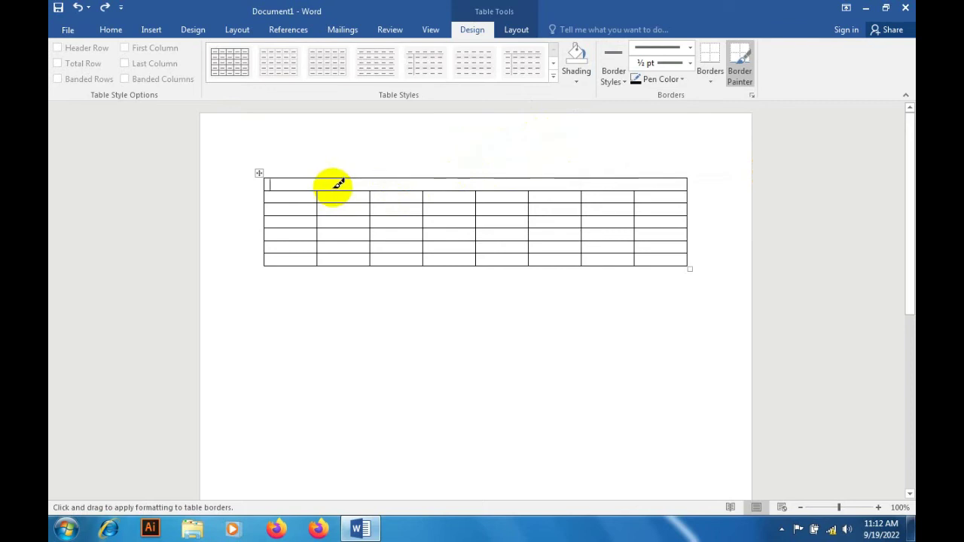
# Paint double ½ pt borders around a second-column cell in the third row, then stop painting
pyautogui.click(333, 187)
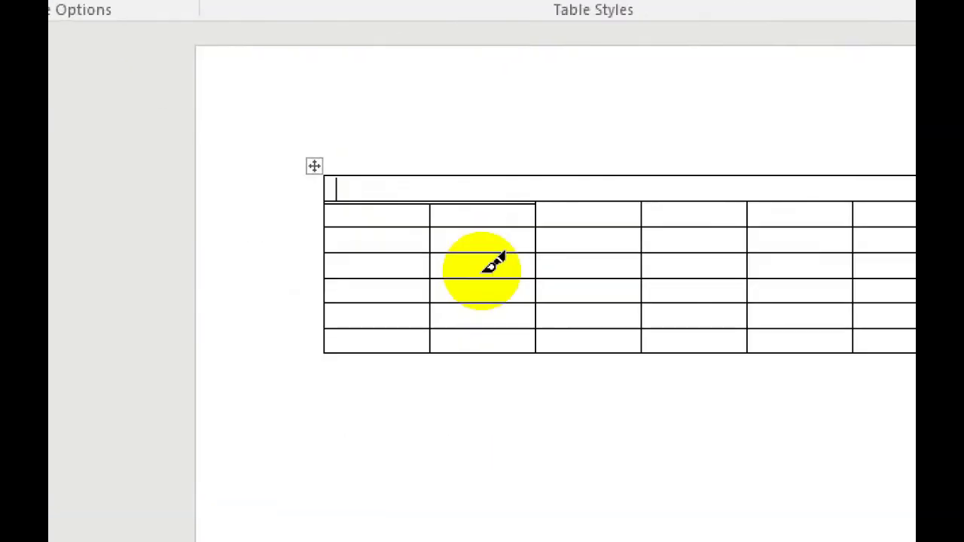
pyautogui.moveTo(482, 271); pyautogui.dragTo(486, 270)
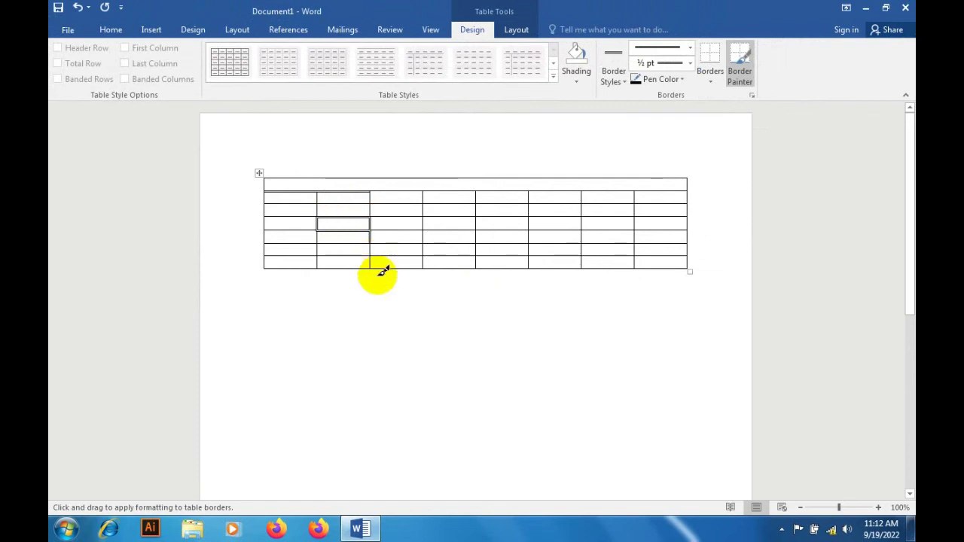
pyautogui.press('Escape')
pyautogui.click(627, 80)
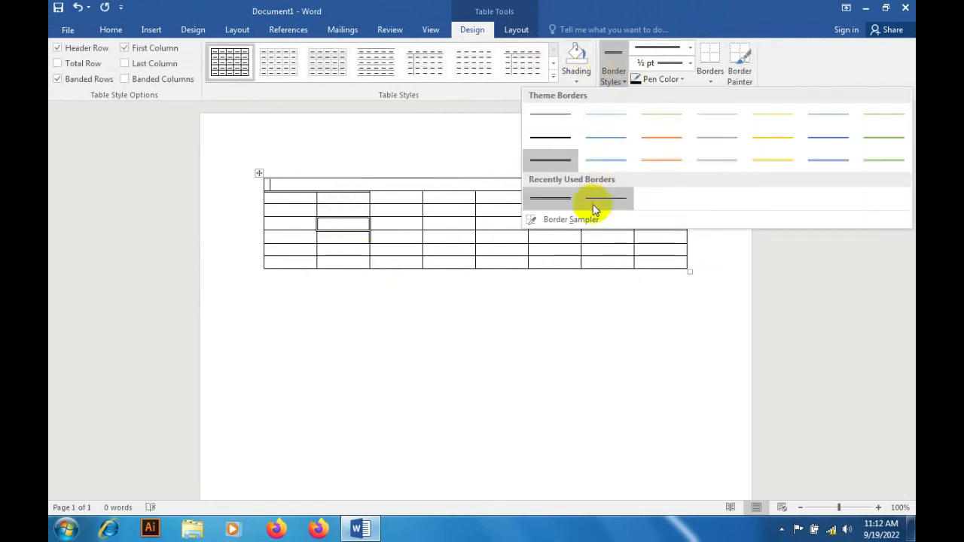
# Sample an existing border and apply No Border to the top row
pyautogui.click(582, 218)
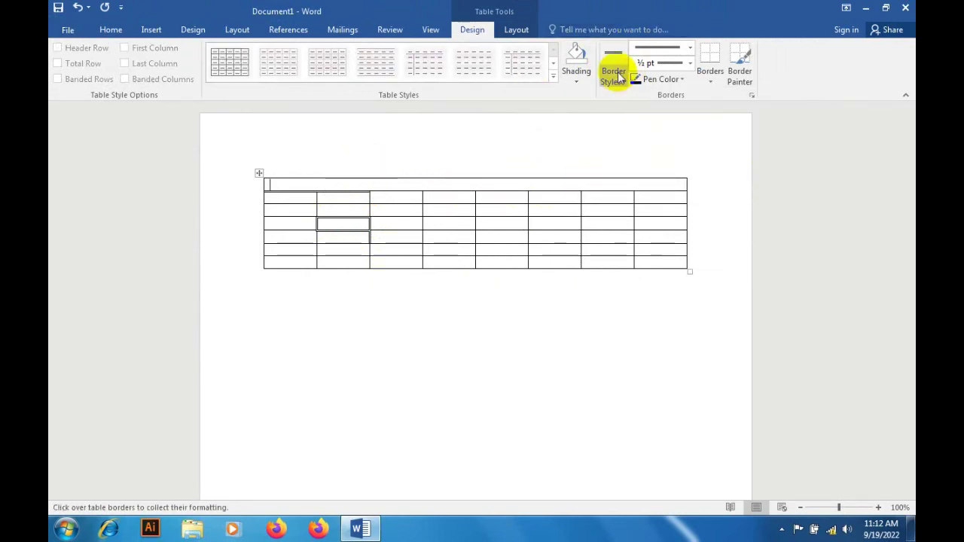
pyautogui.click(709, 71)
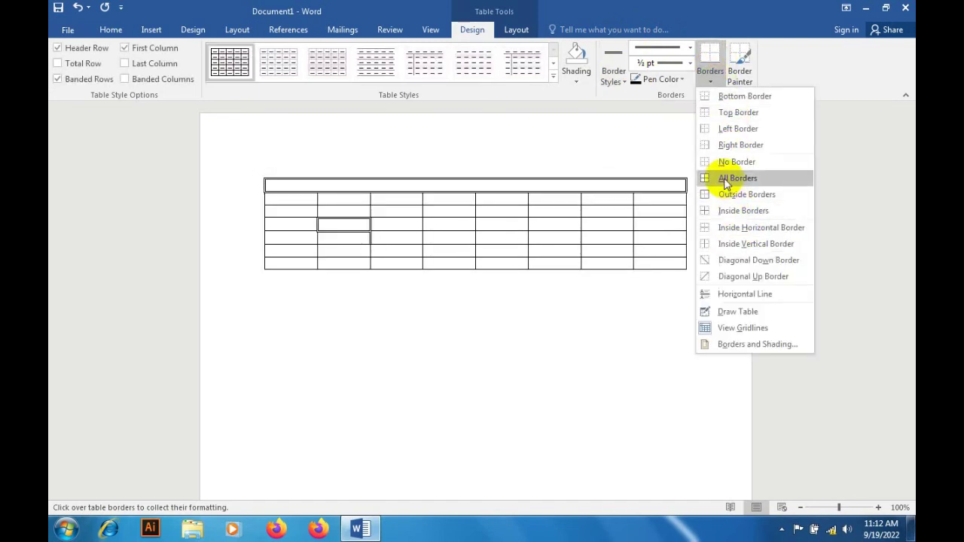
pyautogui.click(725, 164)
pyautogui.moveTo(265, 192)
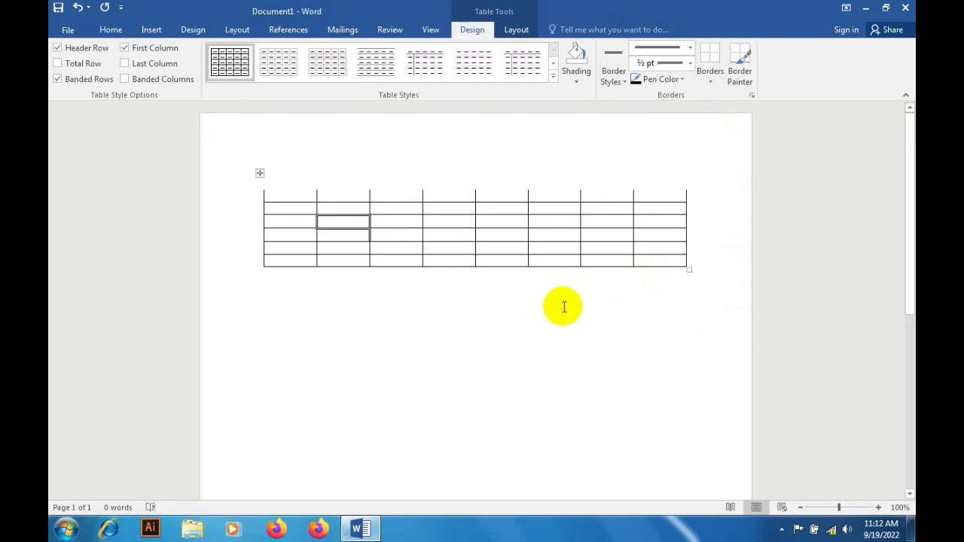
pyautogui.click(562, 306)
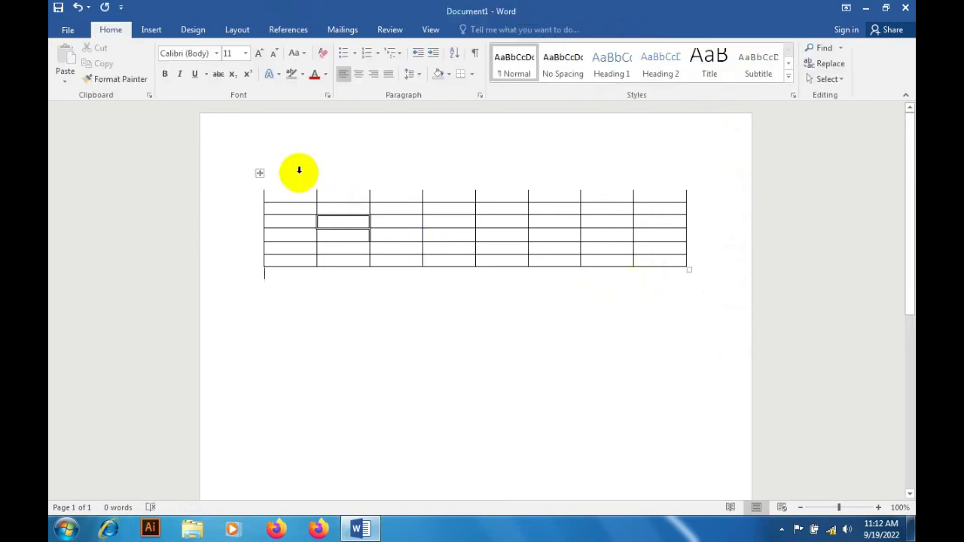
# Select the table's merged top row
pyautogui.hotkey('ctrl', 'a')
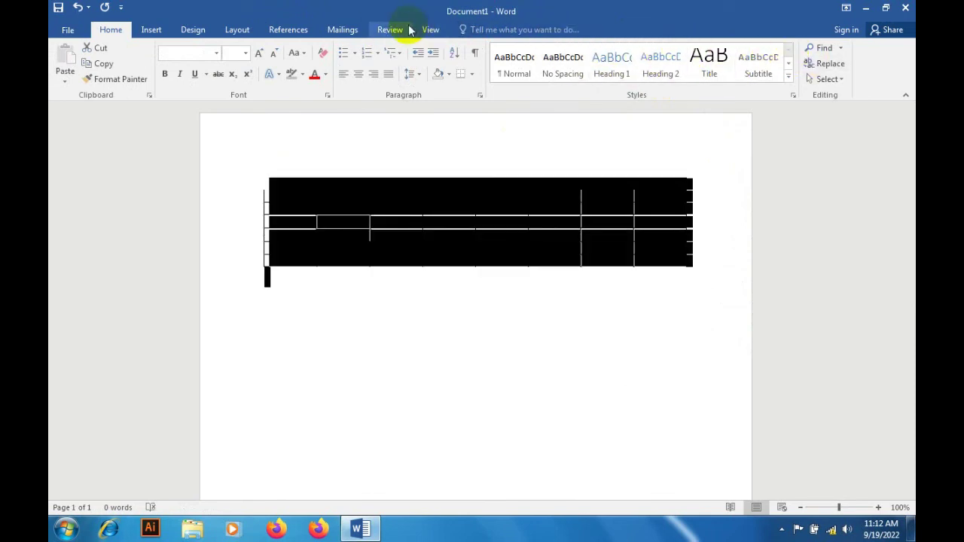
pyautogui.click(393, 147)
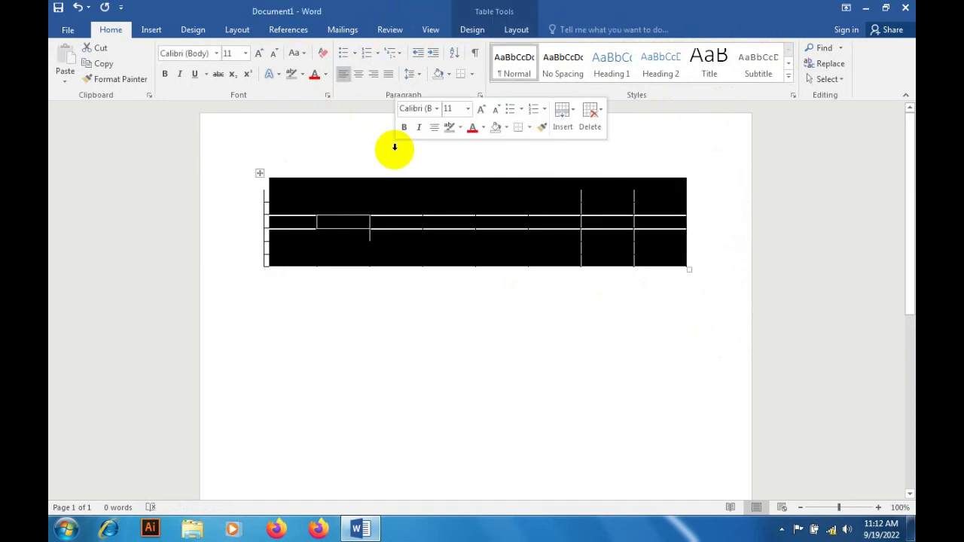
pyautogui.click(394, 146)
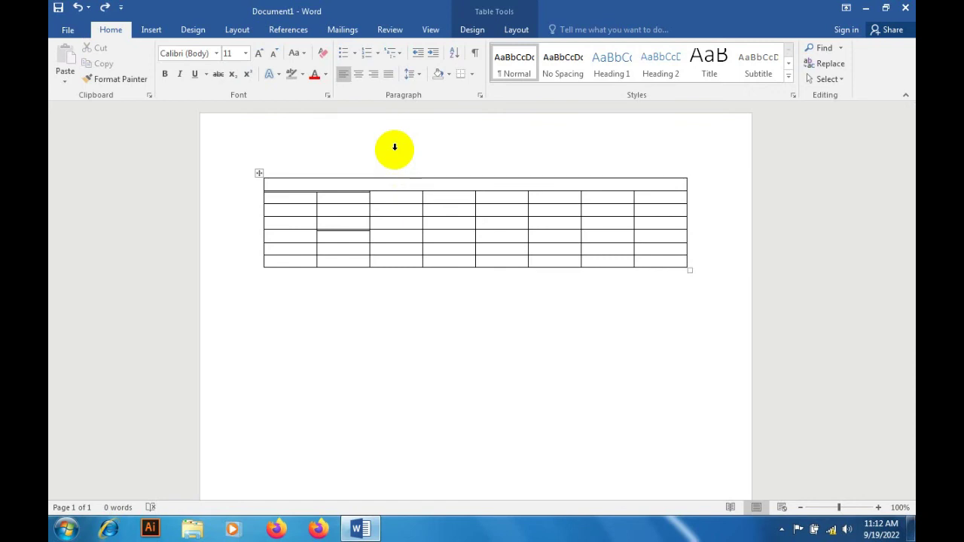
pyautogui.click(394, 147)
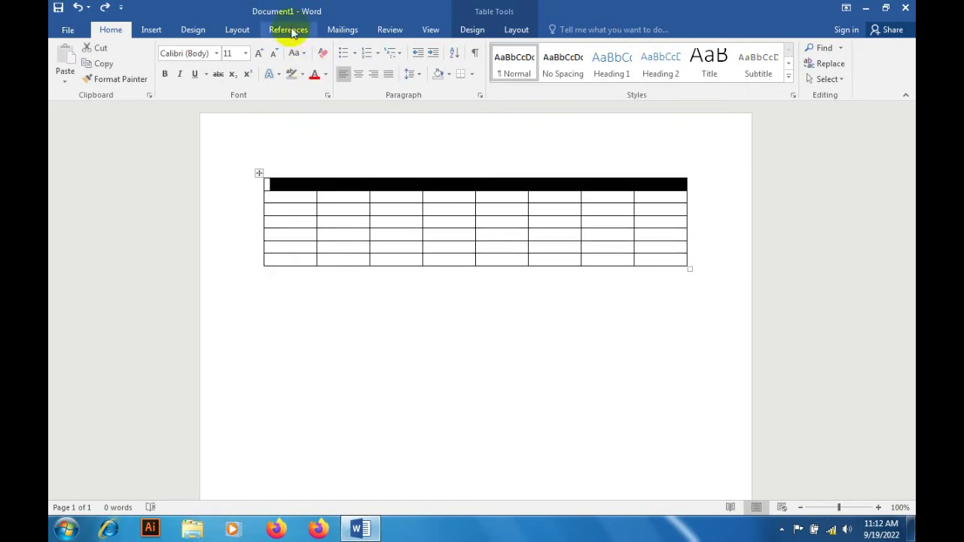
pyautogui.click(152, 30)
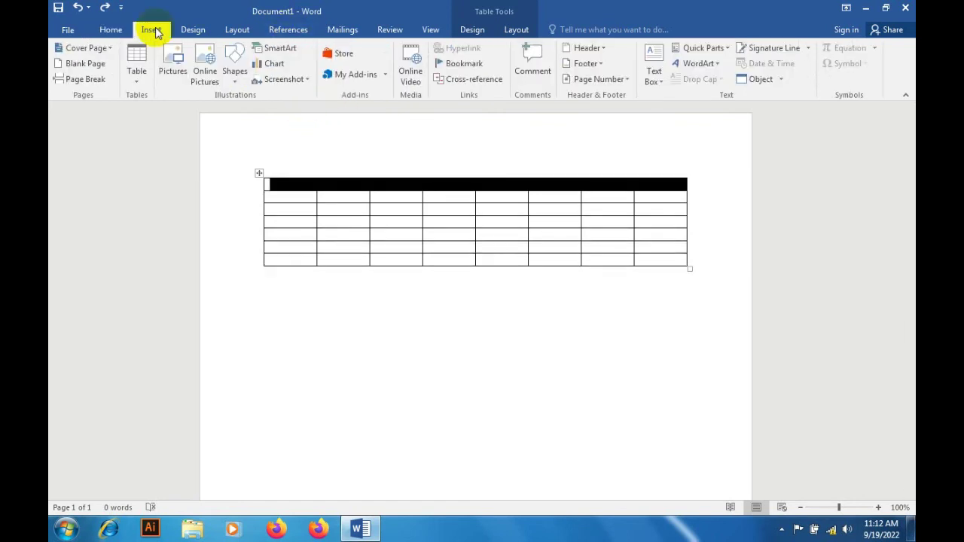
pyautogui.click(465, 30)
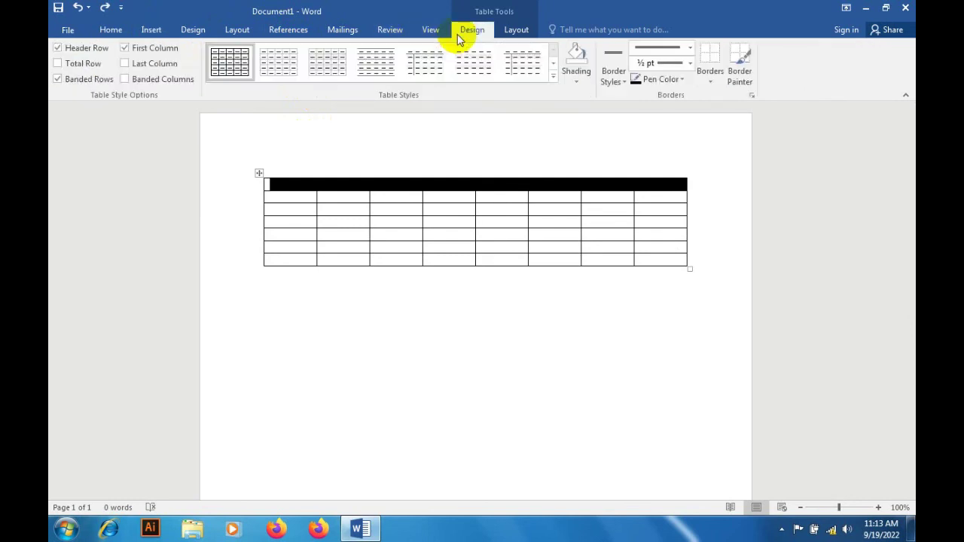
# Remove the top row's borders so only the plain single-line grid remains
pyautogui.click(703, 61)
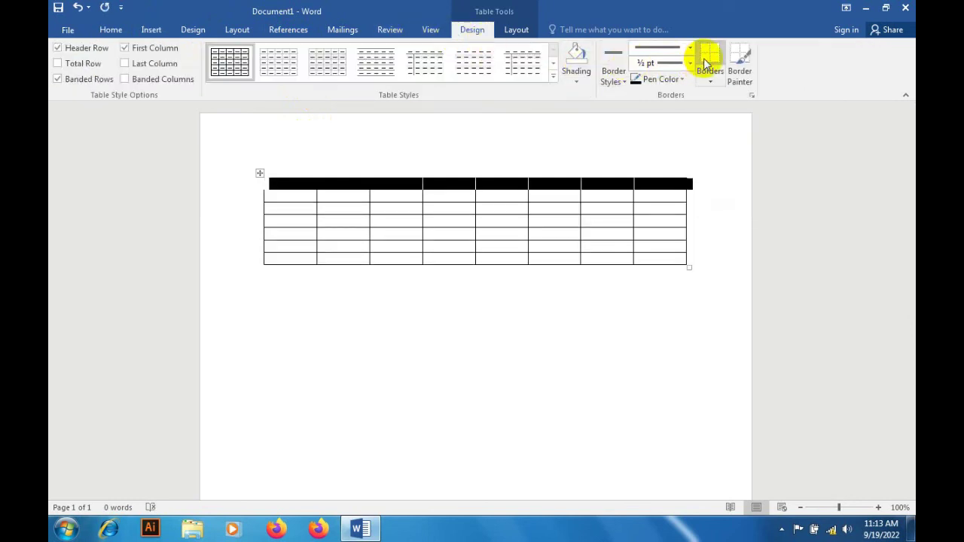
pyautogui.click(649, 135)
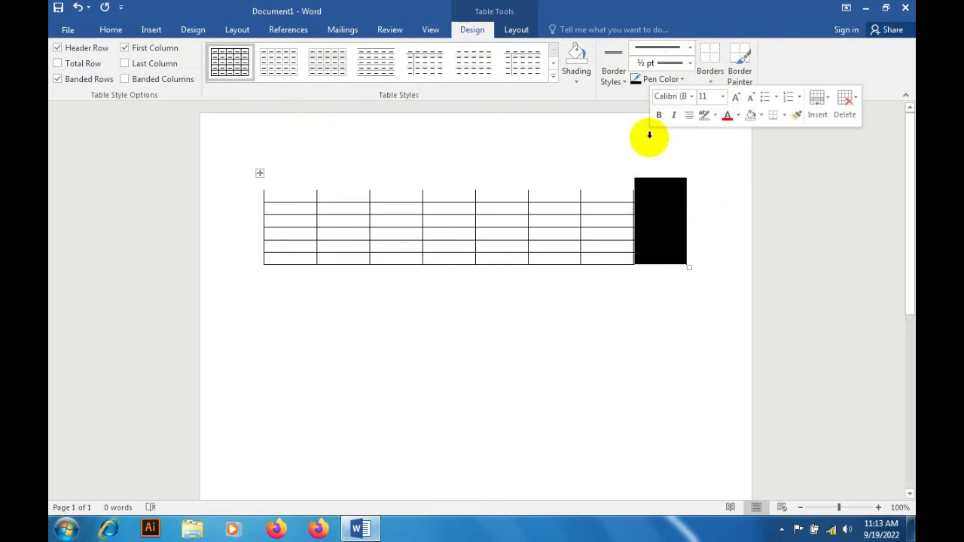
pyautogui.click(512, 147)
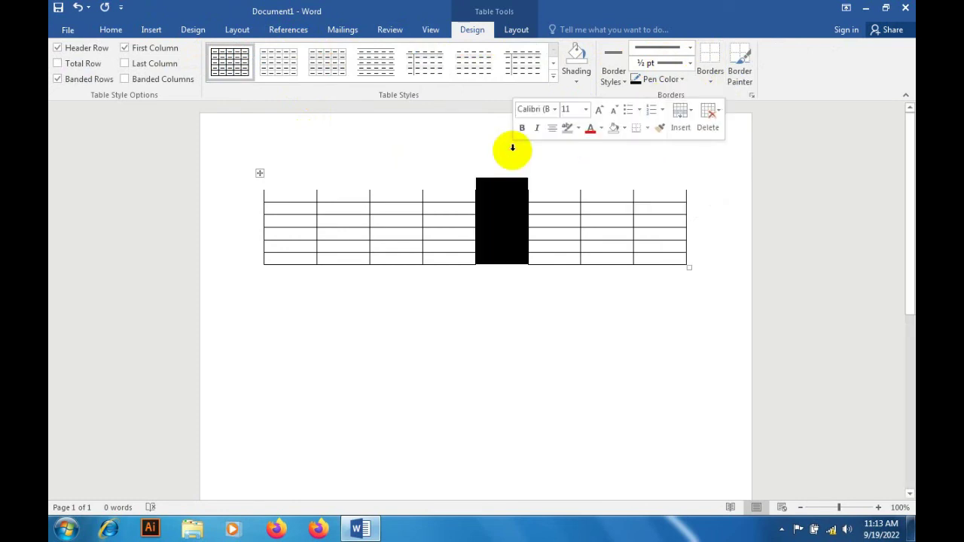
pyautogui.click(373, 152)
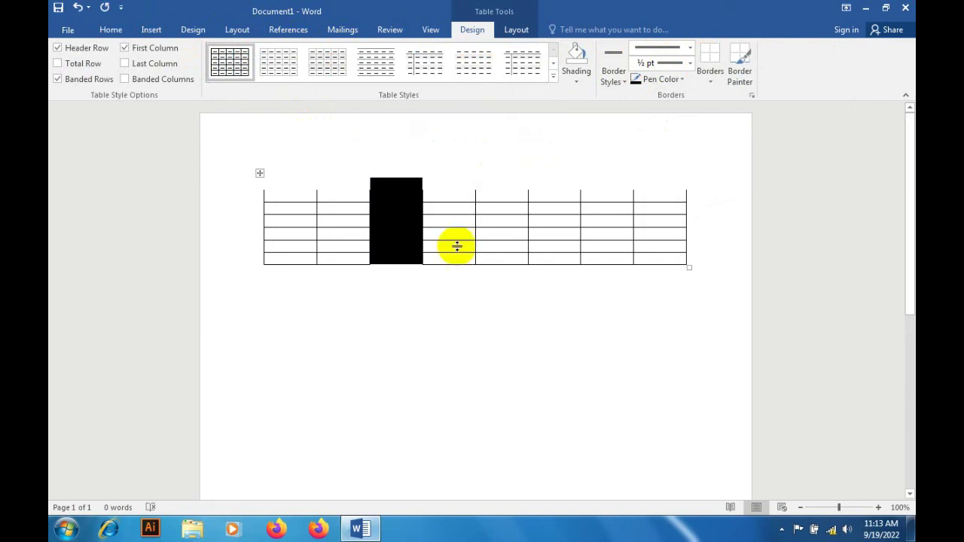
pyautogui.click(491, 341)
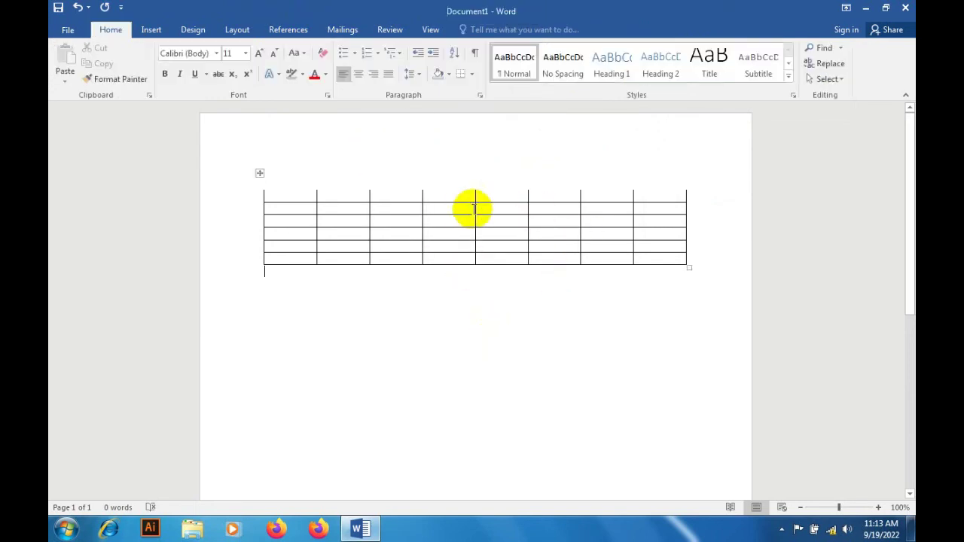
pyautogui.click(389, 32)
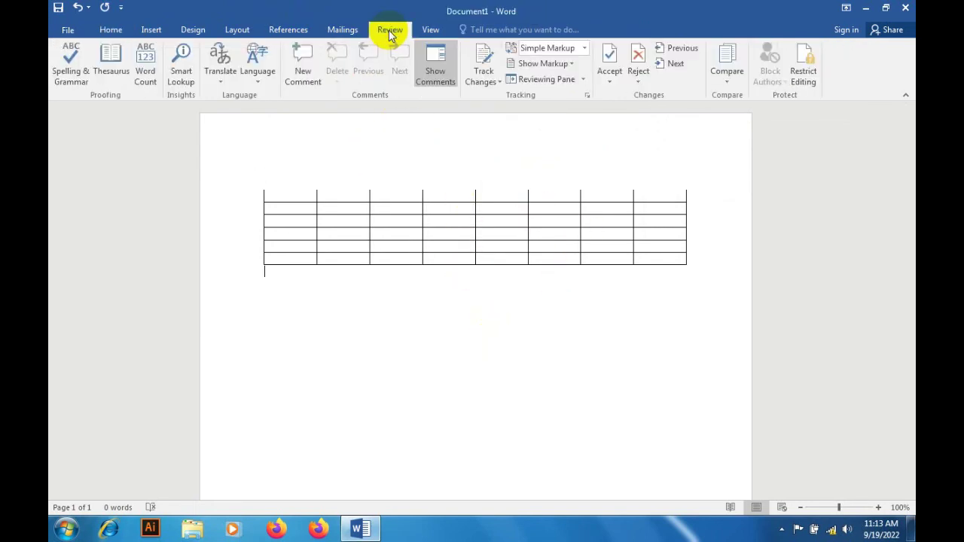
pyautogui.click(460, 249)
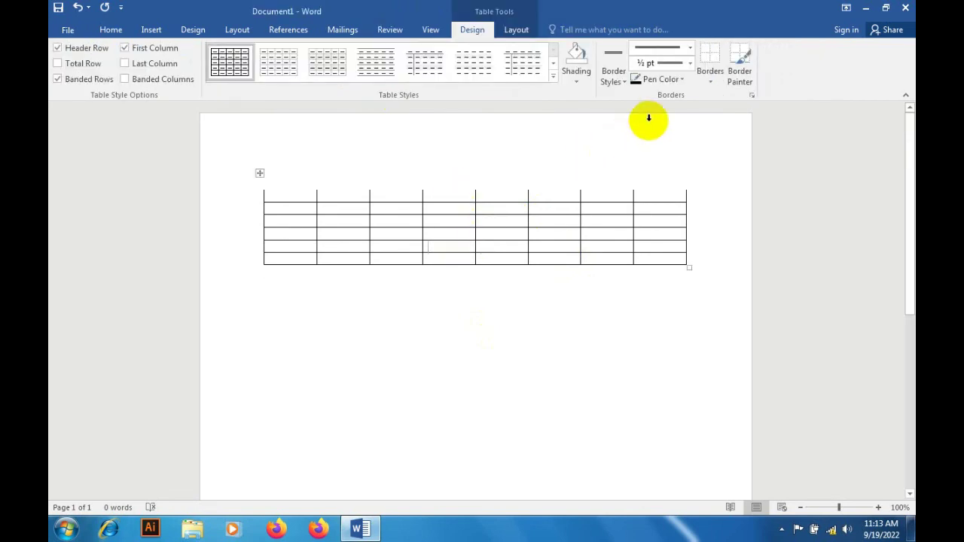
# Pick the wavy ¾ pt line and paint it on the table's top edge and two sixth-column cell edges
pyautogui.click(690, 51)
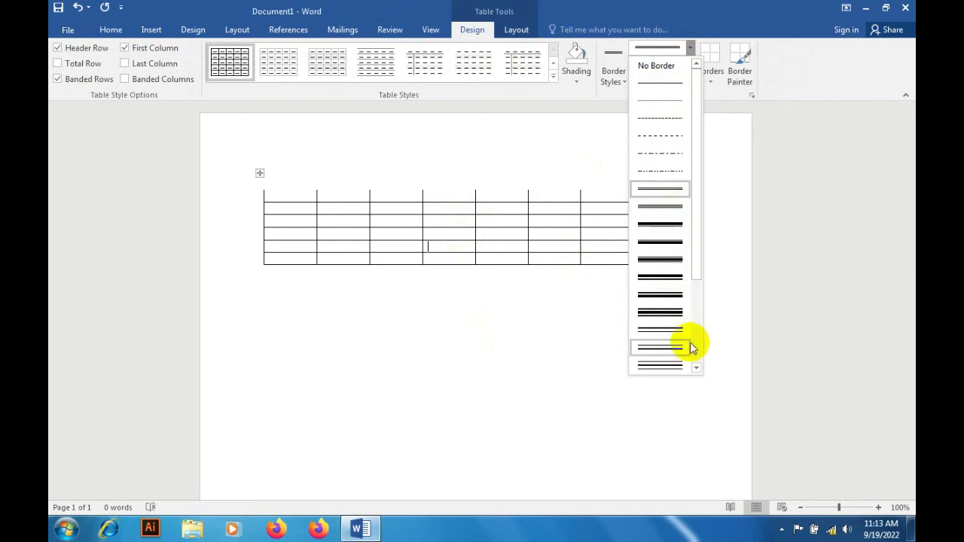
pyautogui.click(695, 367)
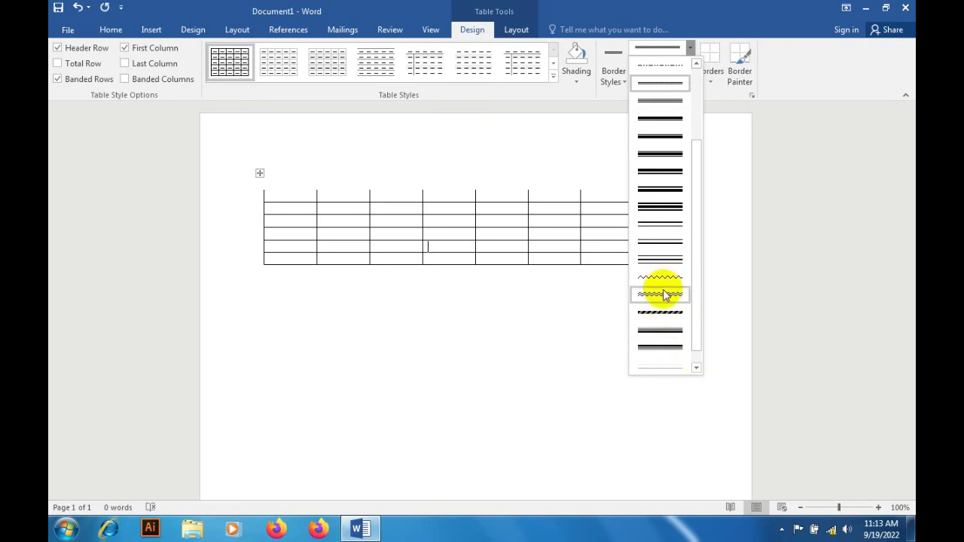
pyautogui.click(665, 295)
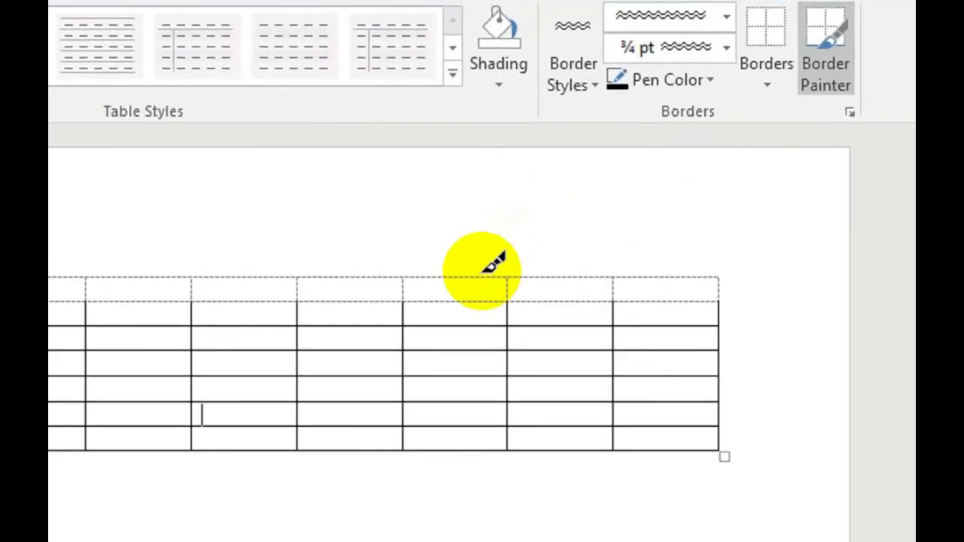
pyautogui.click(483, 273)
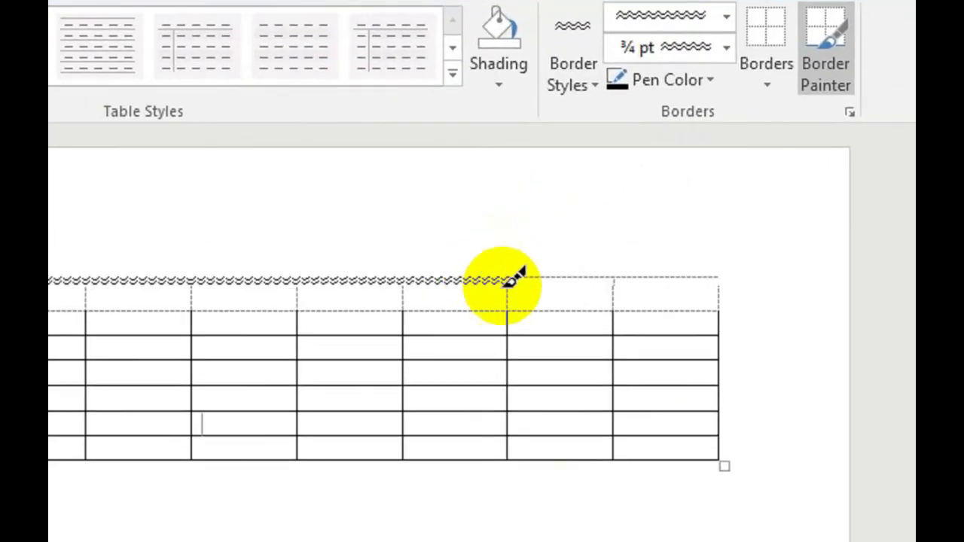
pyautogui.click(485, 304)
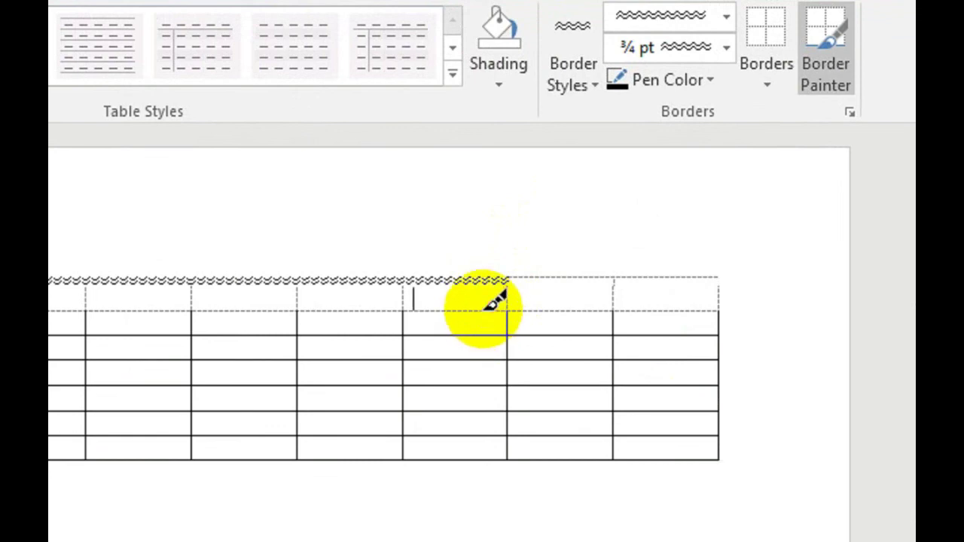
pyautogui.click(486, 308)
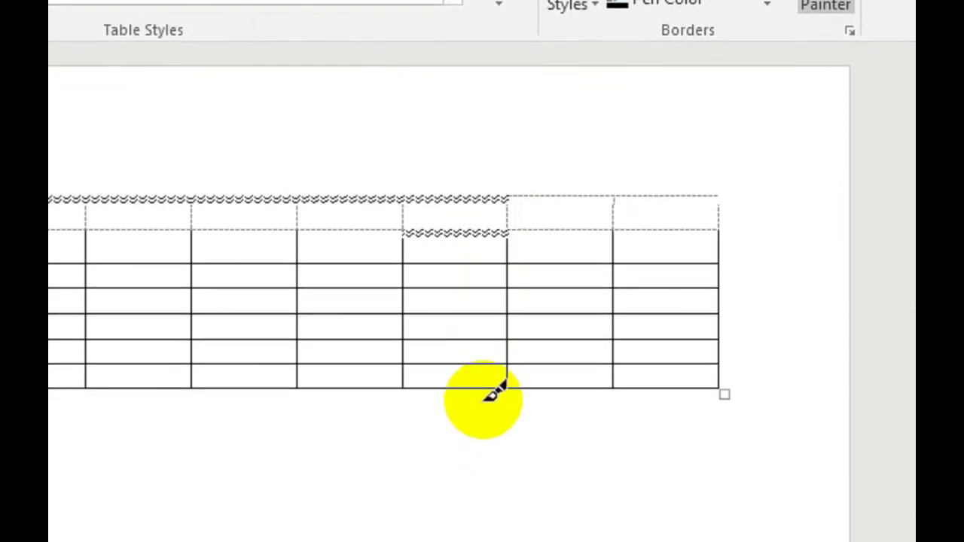
pyautogui.click(484, 384)
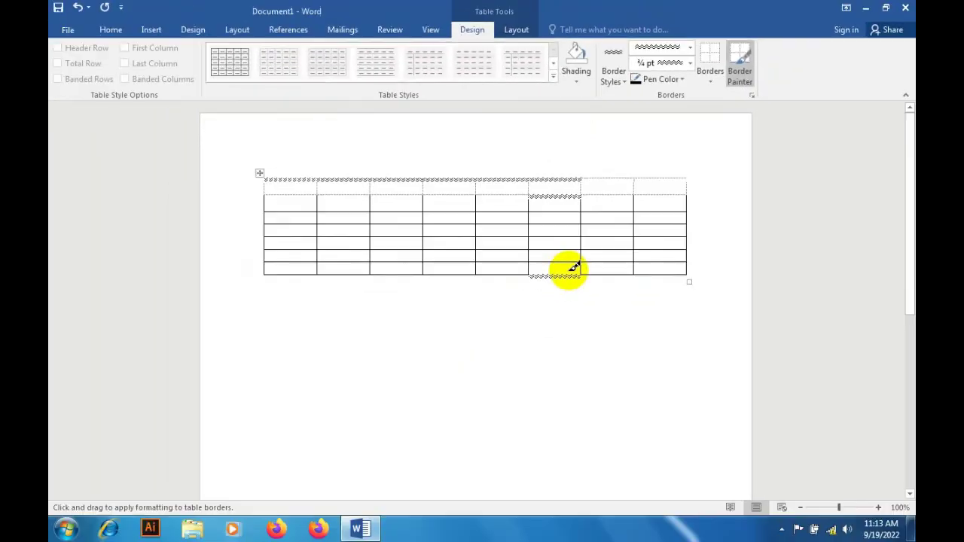
# Pick the striped 3 pt line style and paint it on three horizontal edges in the seventh column
pyautogui.click(690, 63)
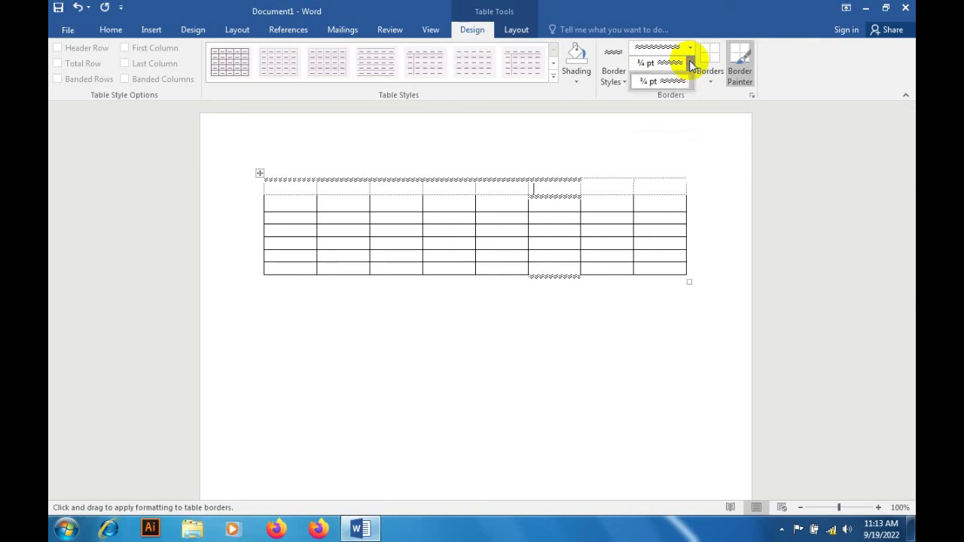
pyautogui.click(691, 47)
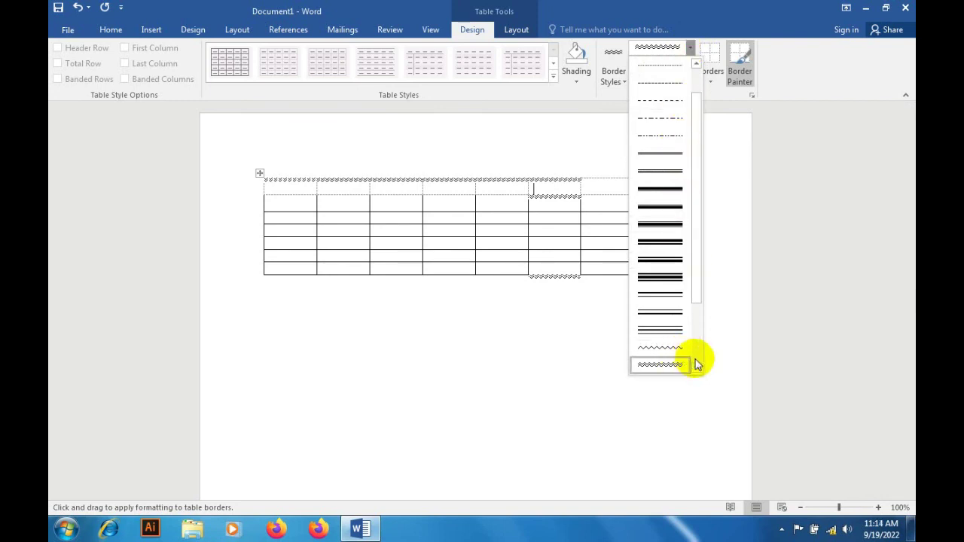
pyautogui.scroll(-2, 695, 369)
pyautogui.scroll(-2, 695, 369)
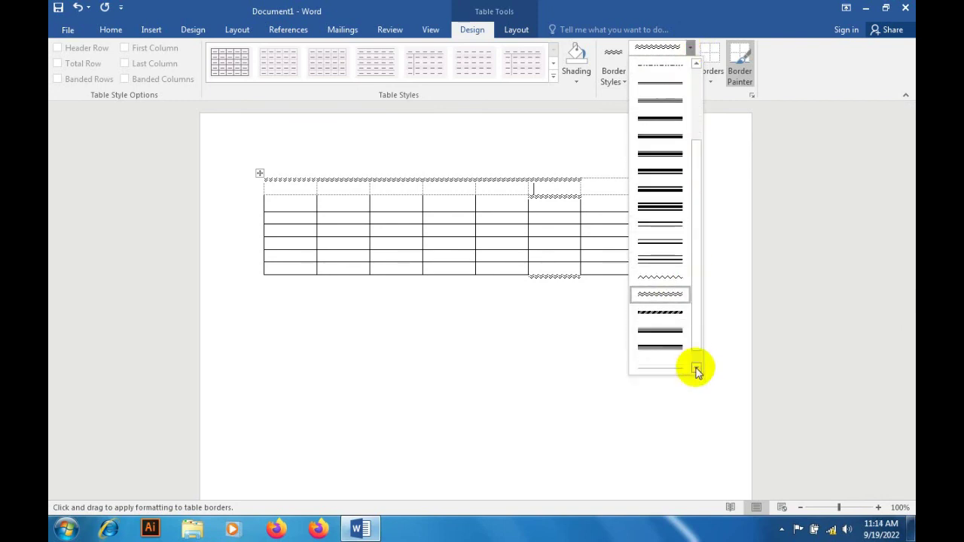
pyautogui.click(668, 319)
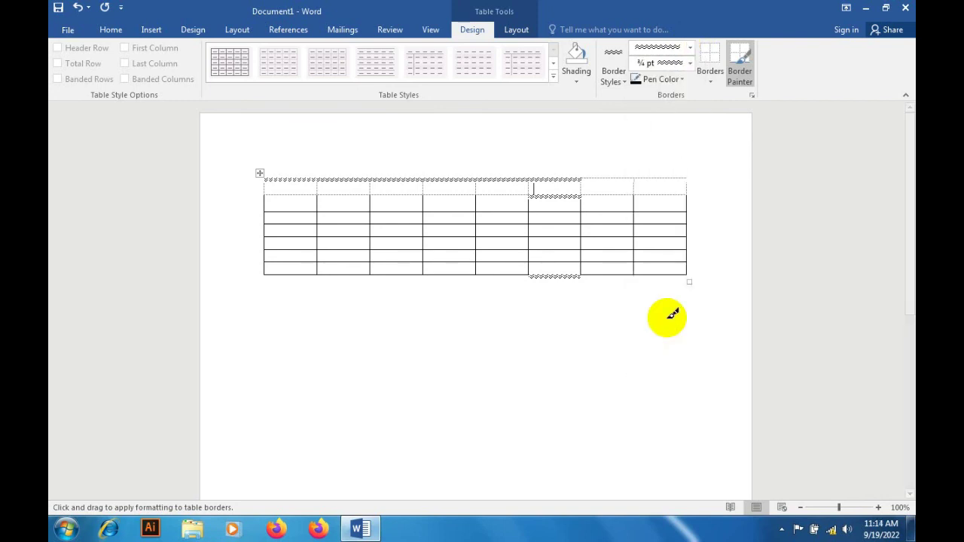
pyautogui.click(616, 261)
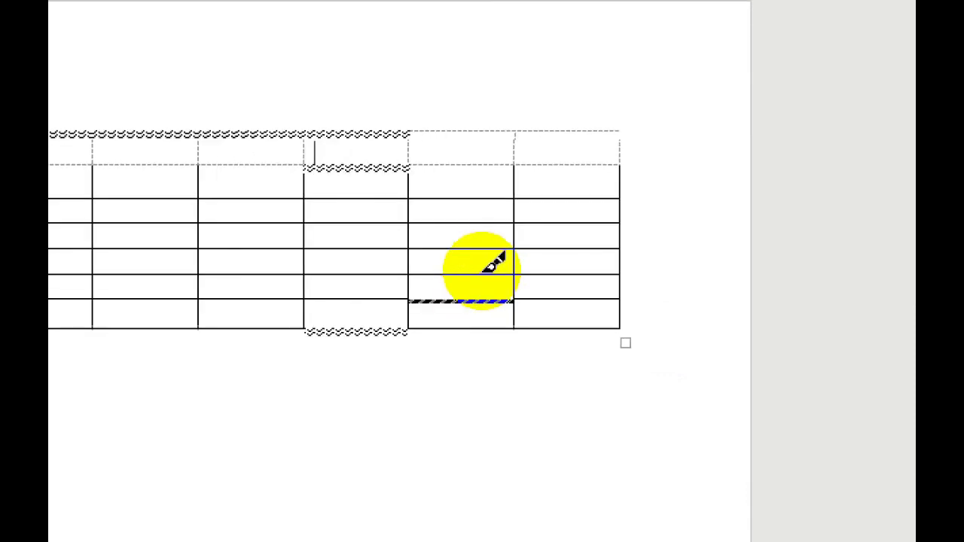
pyautogui.click(616, 248)
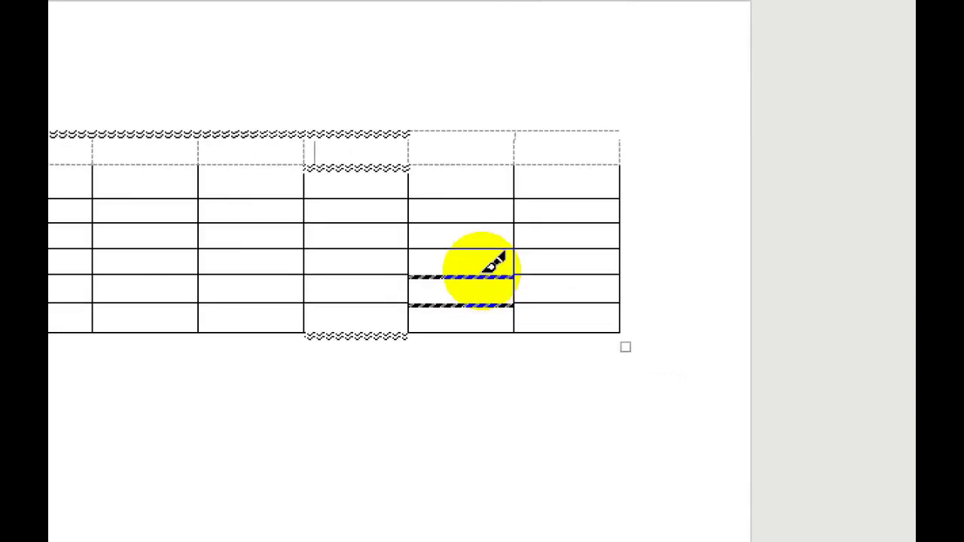
pyautogui.click(493, 221)
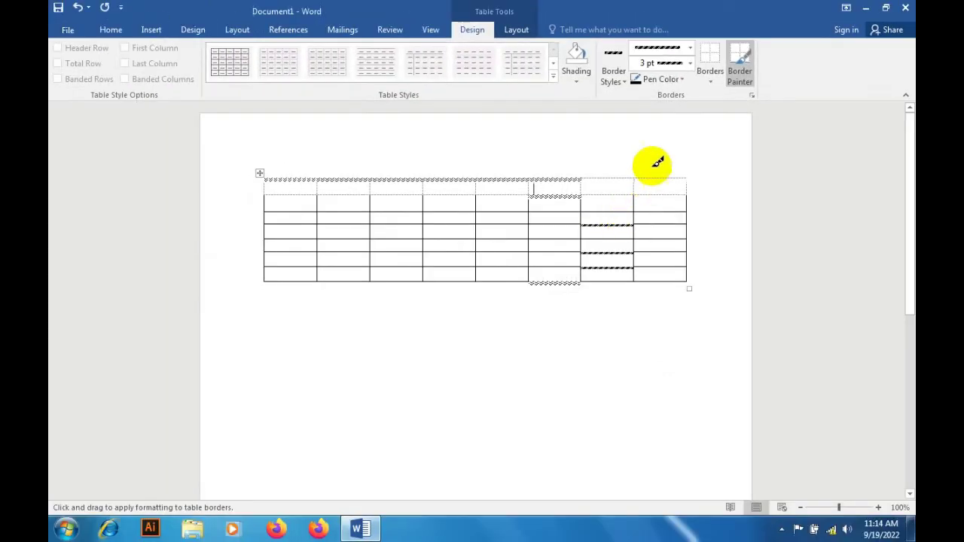
# Set the pen colour to yellow and paint two last-column edges and two black striped borders yellow
pyautogui.click(683, 80)
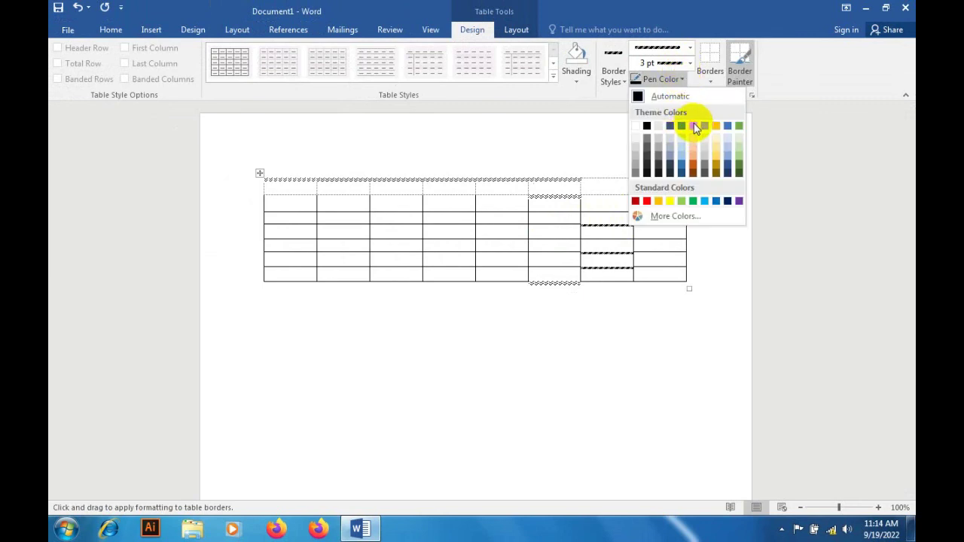
pyautogui.click(716, 125)
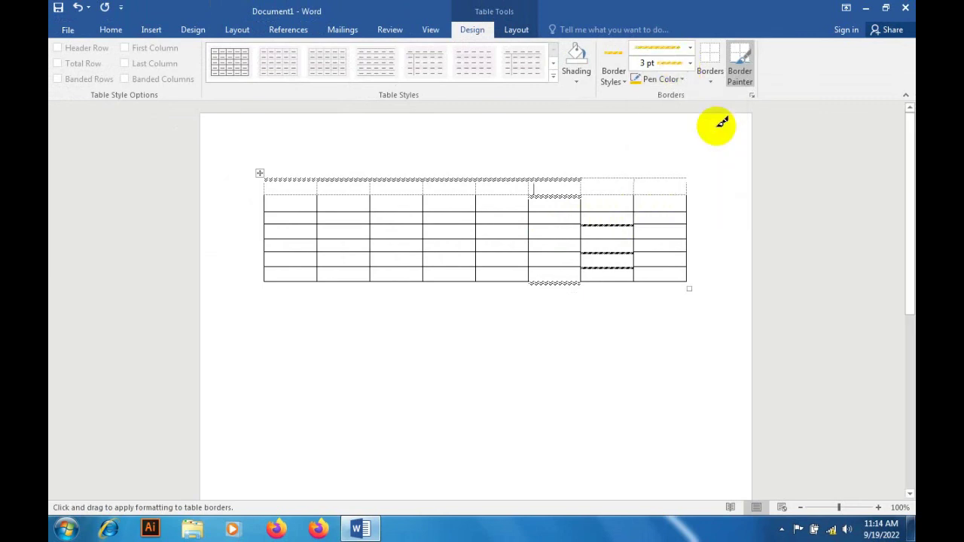
pyautogui.click(663, 239)
pyautogui.click(659, 249)
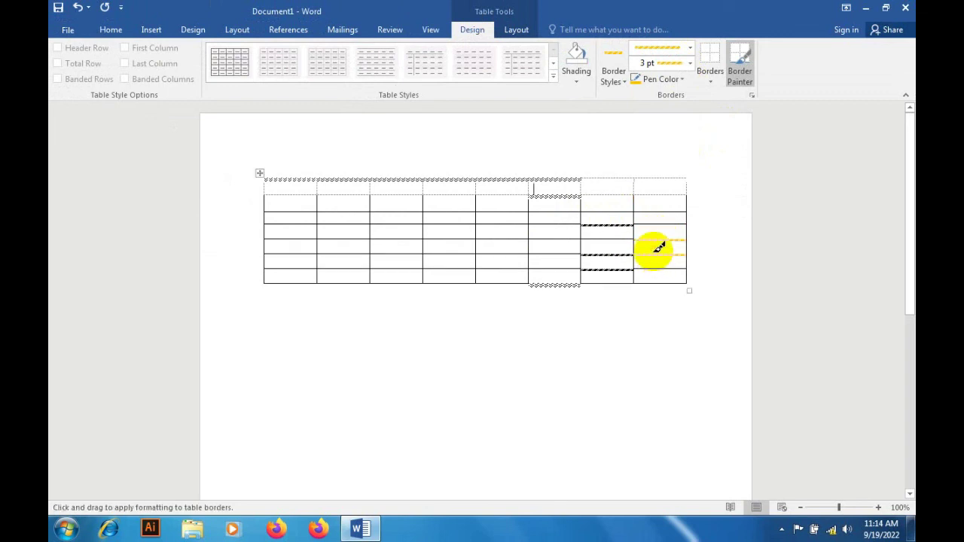
pyautogui.click(625, 253)
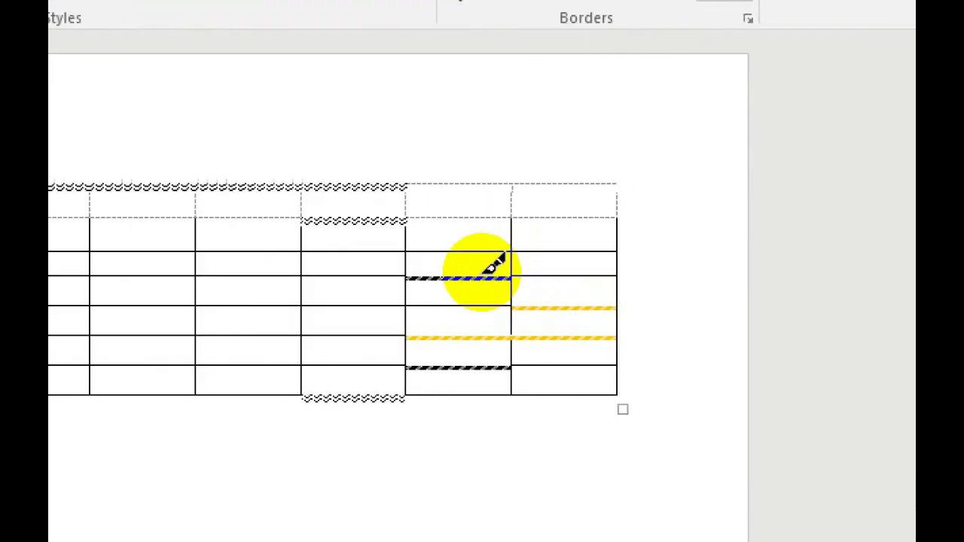
pyautogui.click(488, 276)
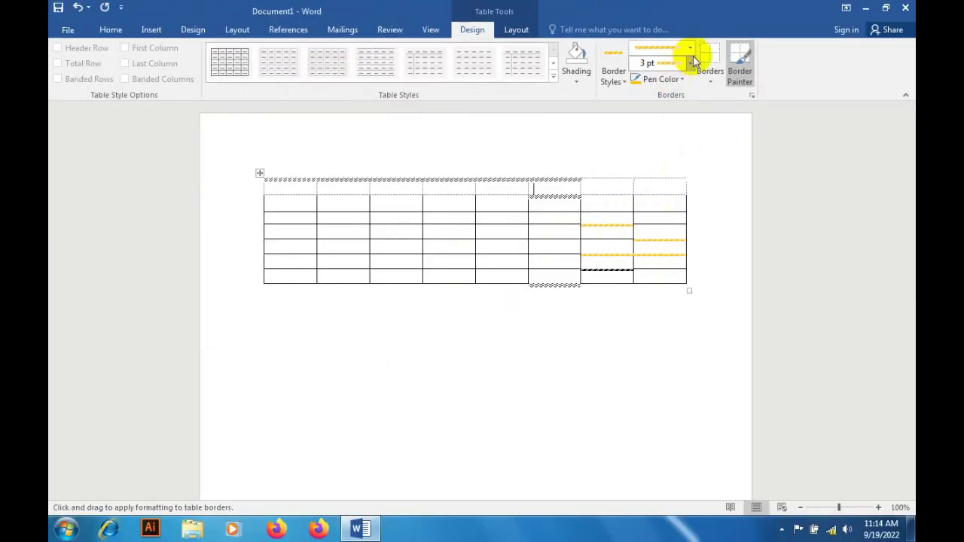
# Apply No Border to the last-column cell and add a new line inside it
pyautogui.click(708, 79)
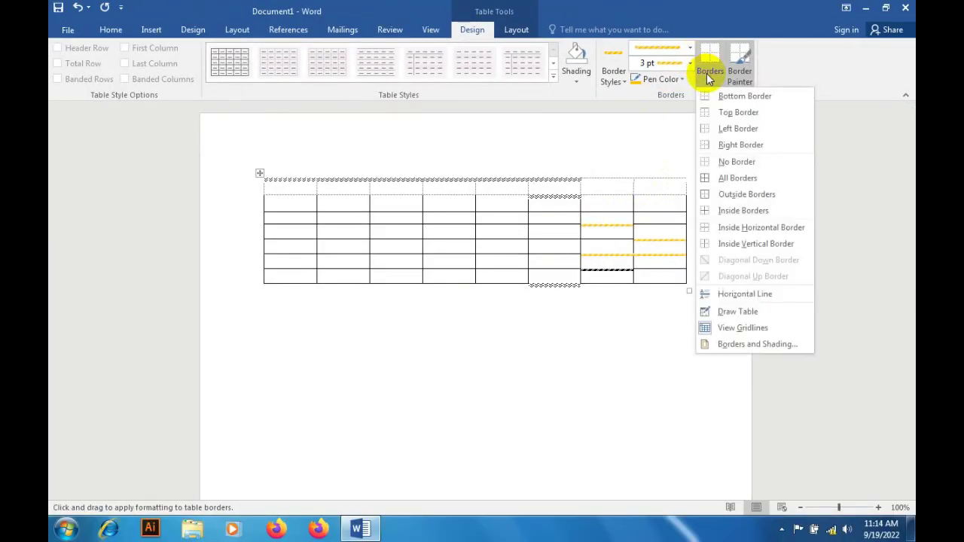
pyautogui.click(716, 160)
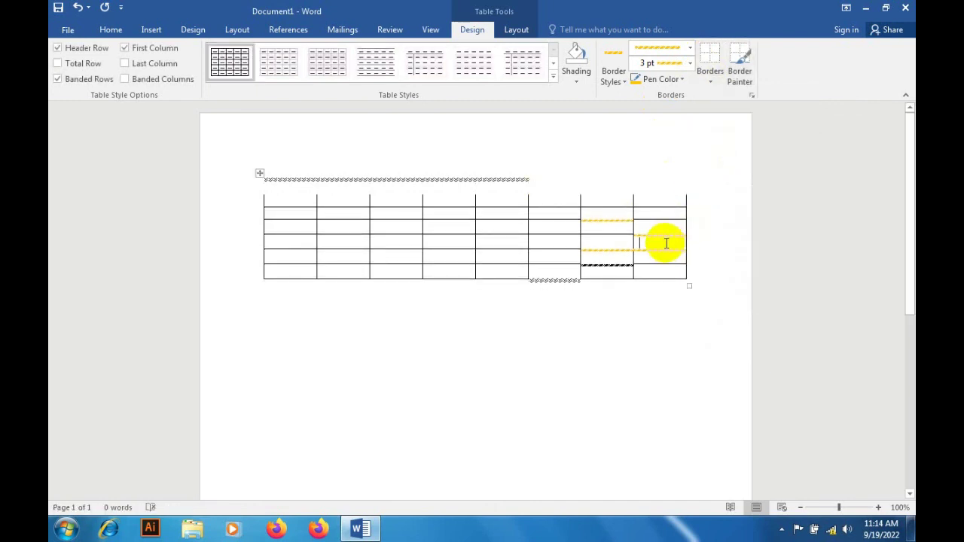
pyautogui.click(710, 77)
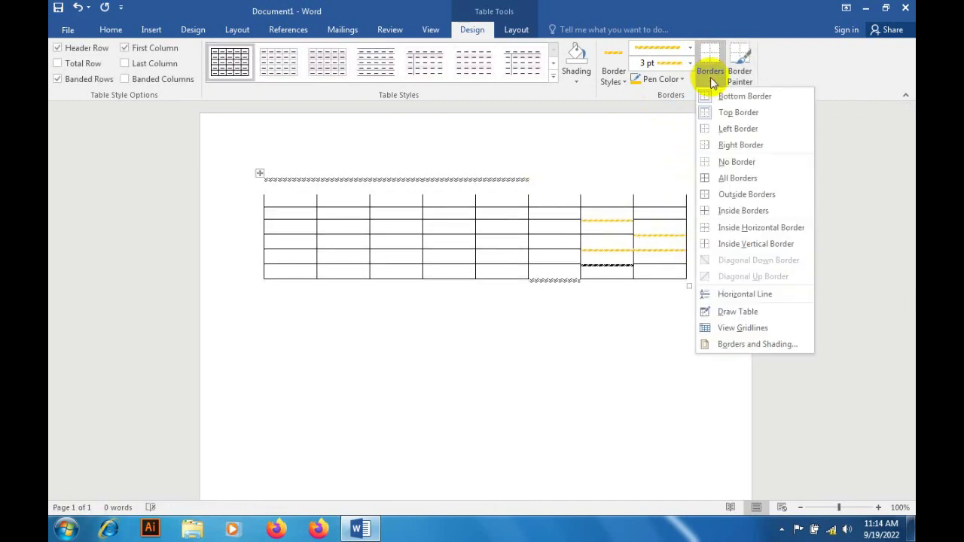
pyautogui.click(723, 160)
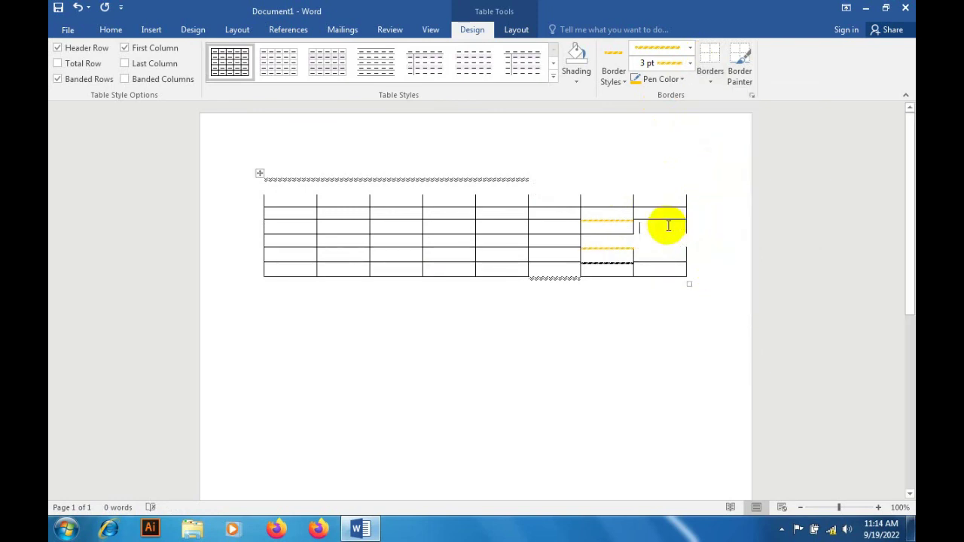
pyautogui.press('Return')
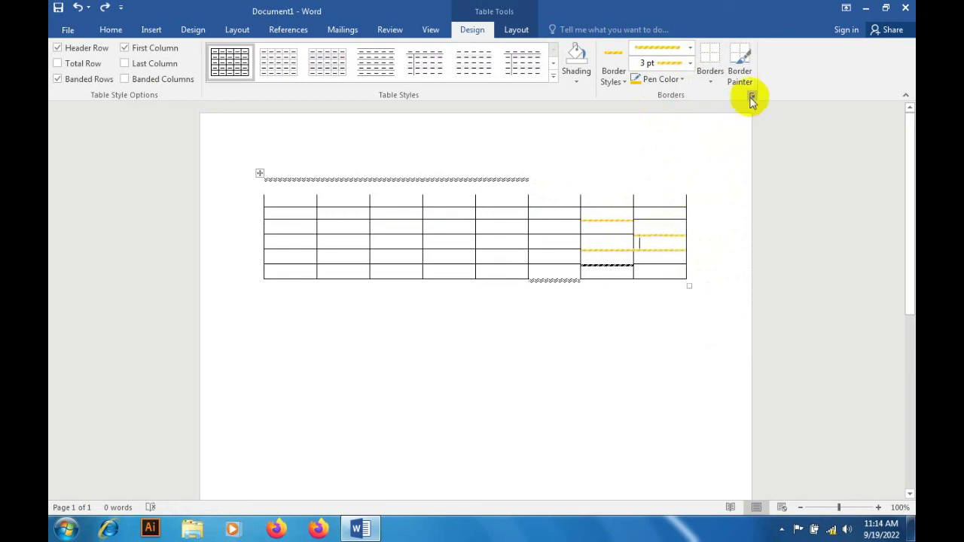
# Paint yellow 3 pt striped borders on the top-right cell's top edge and several second-column cell edges
pyautogui.click(751, 71)
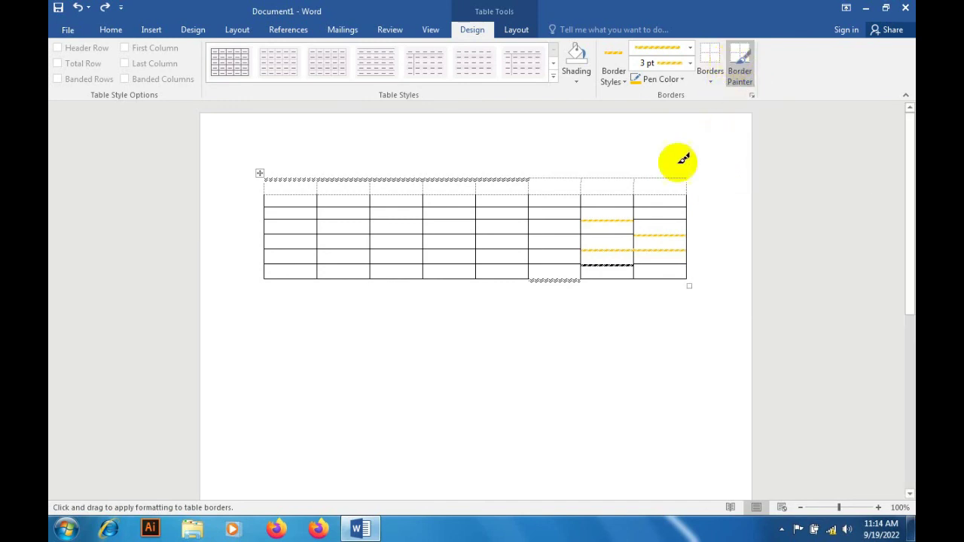
pyautogui.click(650, 179)
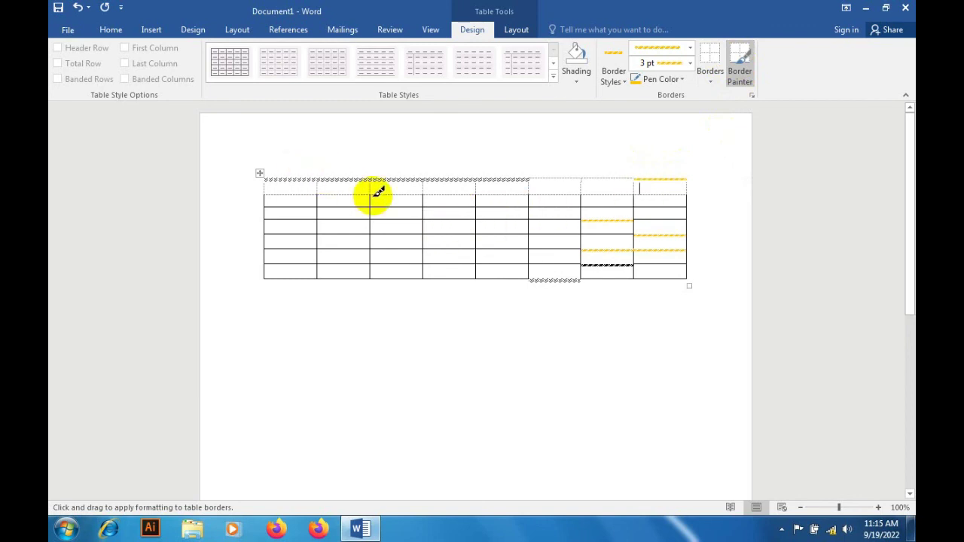
pyautogui.moveTo(381, 200); pyautogui.dragTo(382, 274)
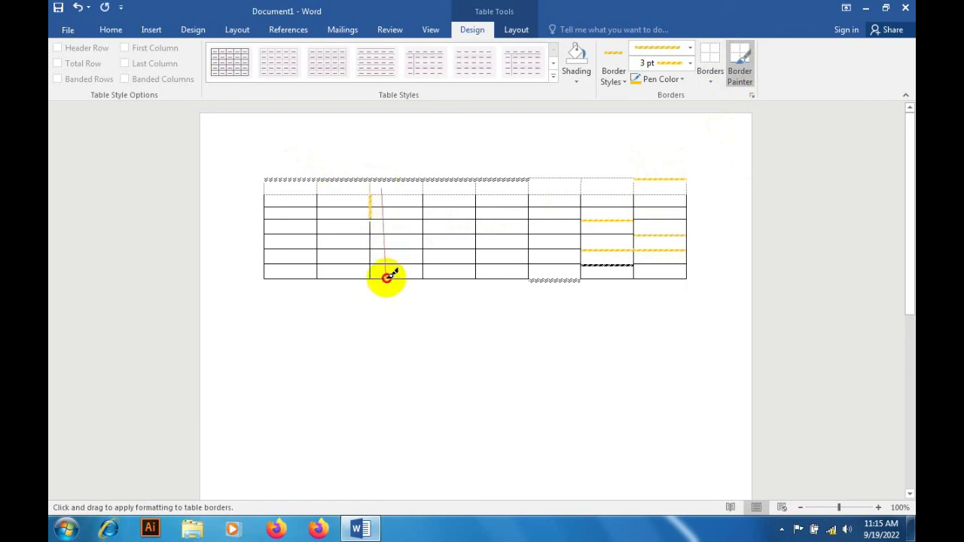
pyautogui.moveTo(382, 274); pyautogui.dragTo(386, 276)
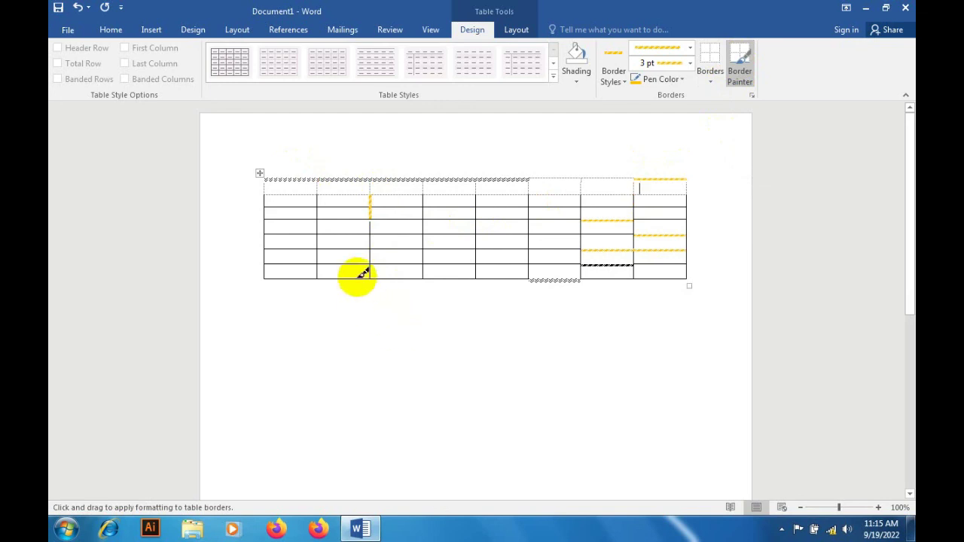
pyautogui.click(359, 277)
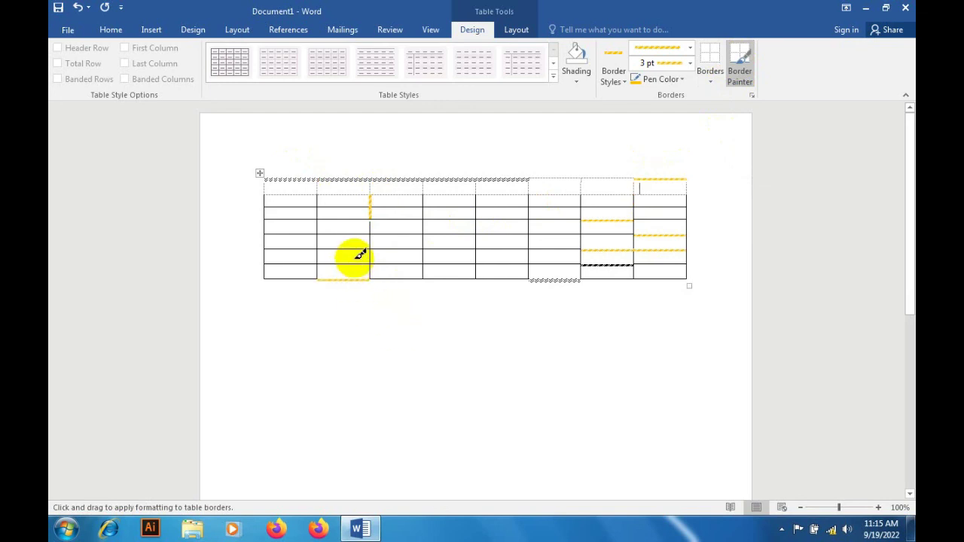
pyautogui.click(365, 205)
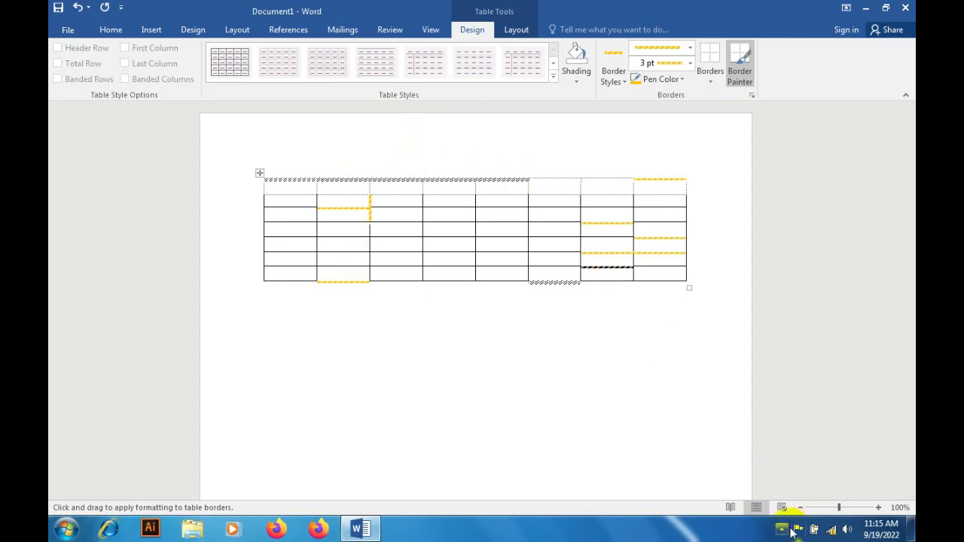
pyautogui.click(781, 529)
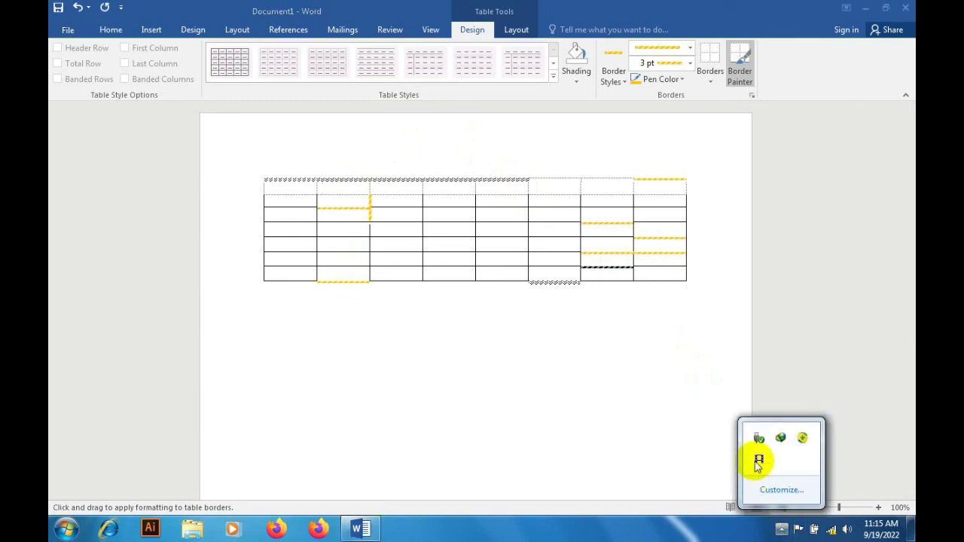
pyautogui.click(757, 459)
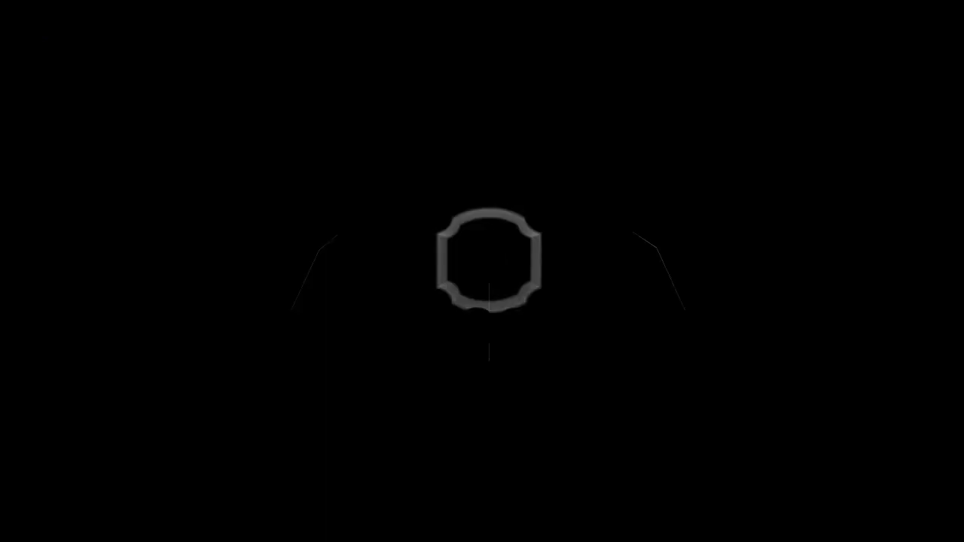